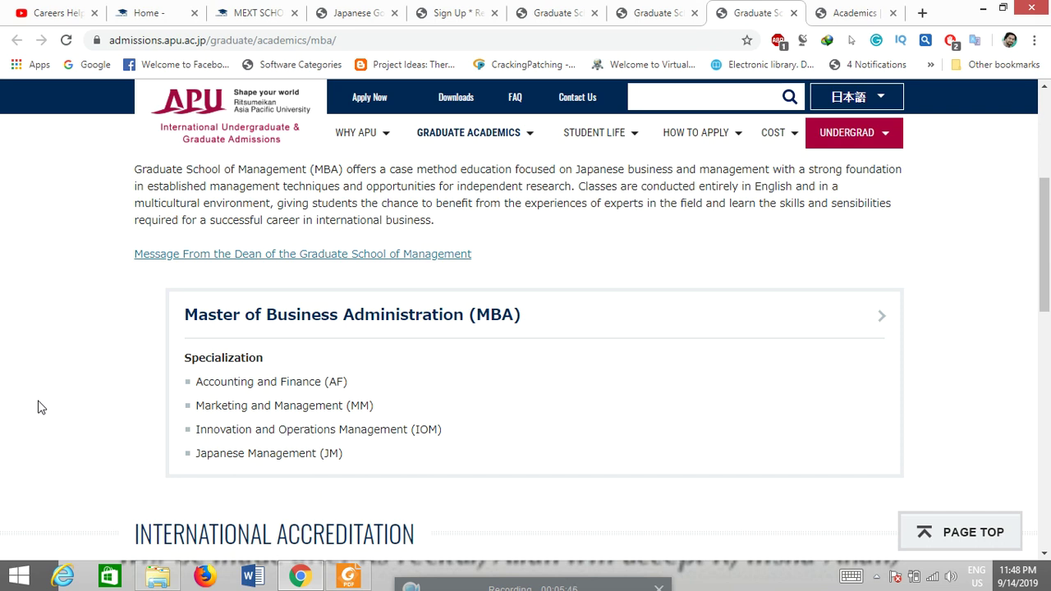
Step: Switch to the APU Graduate School of Management MBA page listing its specializations
{"action": "left_click", "coordinate": [834, 8]}
Step: Scroll through the undergraduate program description, the two college cards and the Academic Year section
{"action": "key", "text": "Down"}
{"action": "key", "text": "Down"}
{"action": "key", "text": "Down"}
{"action": "key", "text": "Down"}
{"action": "key", "text": "Down"}
{"action": "key", "text": "Down"}
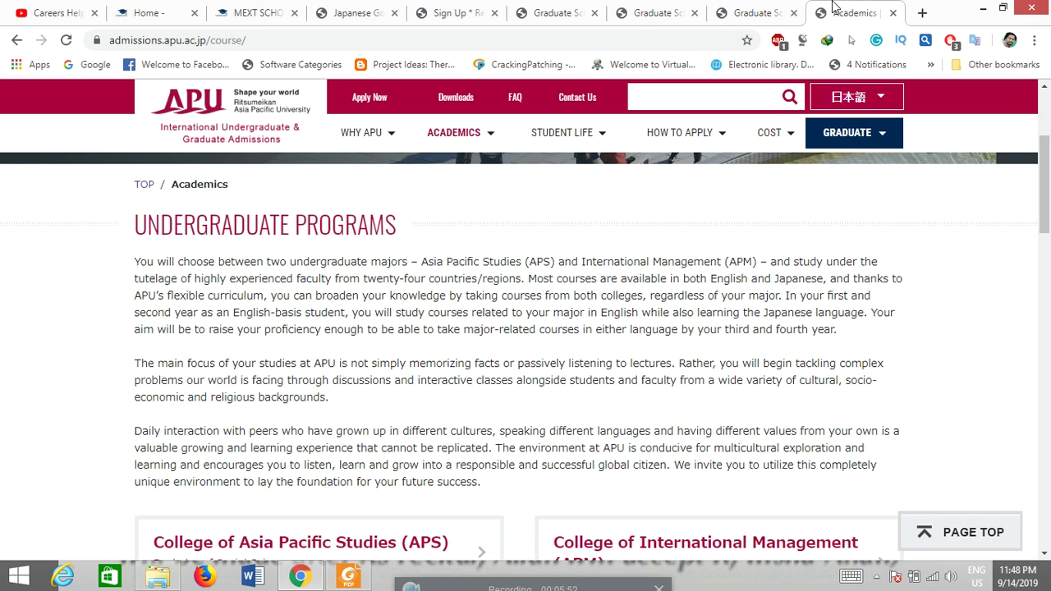
{"action": "key", "text": "Down"}
{"action": "key", "text": "Down"}
{"action": "key", "text": "Down"}
{"action": "key", "text": "Down"}
{"action": "key", "text": "Down"}
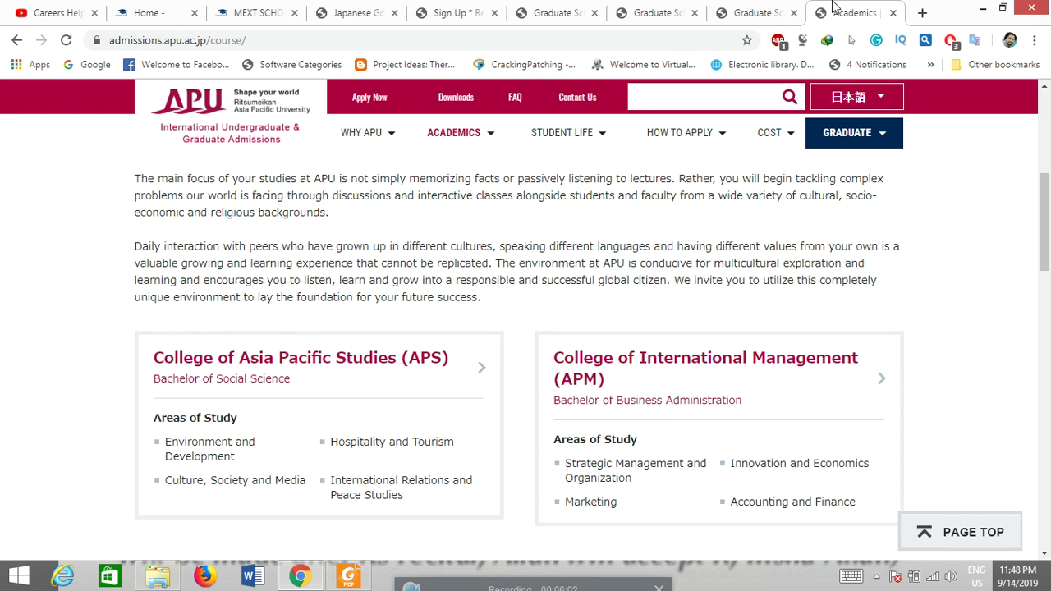
{"action": "key", "text": "Down"}
{"action": "key", "text": "Down"}
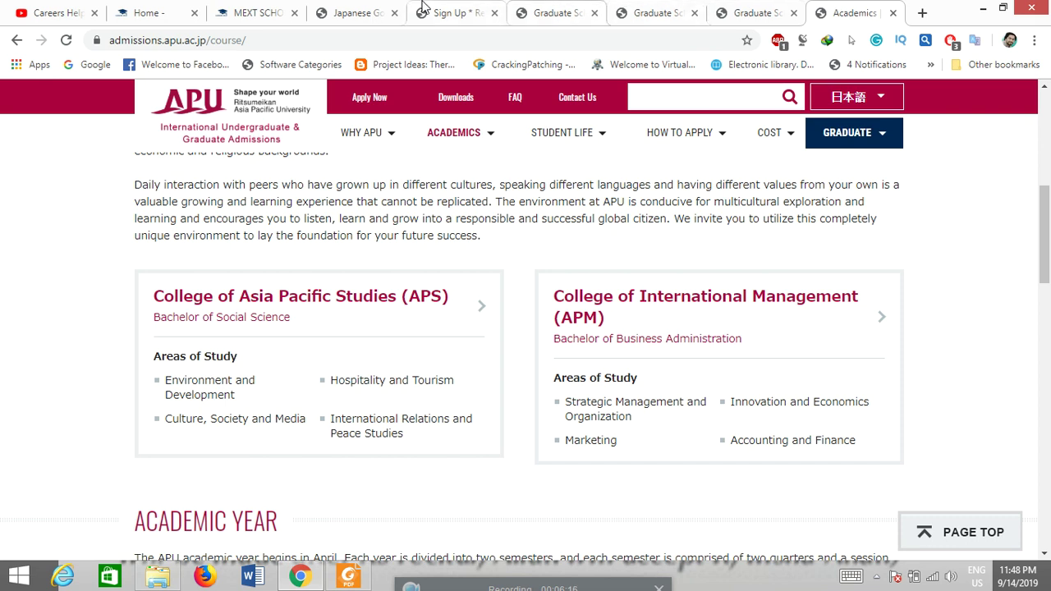
Step: Go to the MEXT recommendation scholarship page showing its five-step application and selection process
{"action": "left_click", "coordinate": [380, 9]}
{"action": "left_click_drag", "start_coordinate": [1046, 349], "coordinate": [1048, 399]}
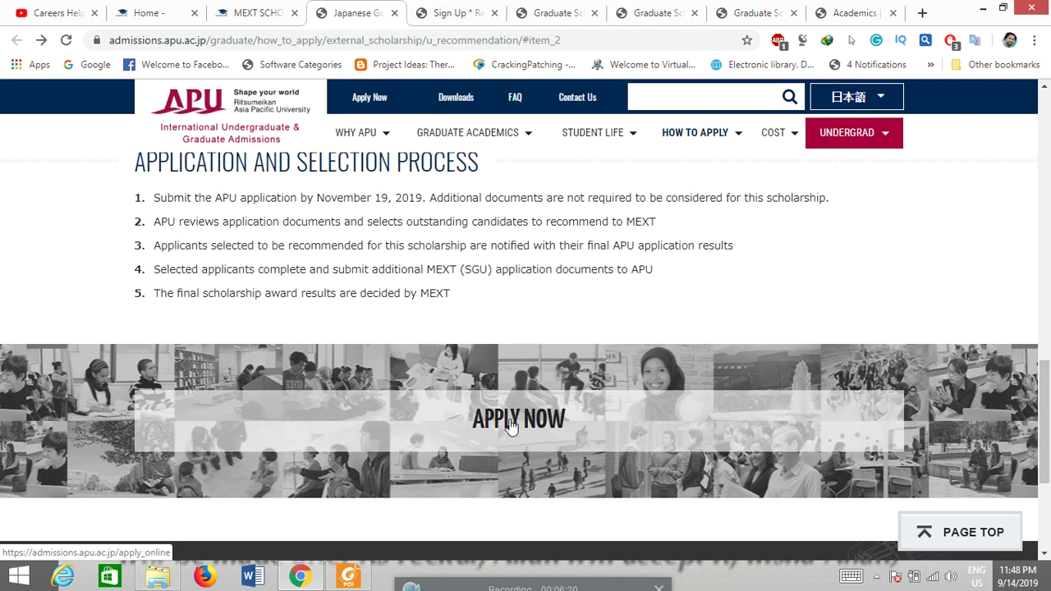
{"action": "left_click", "coordinate": [267, 10]}
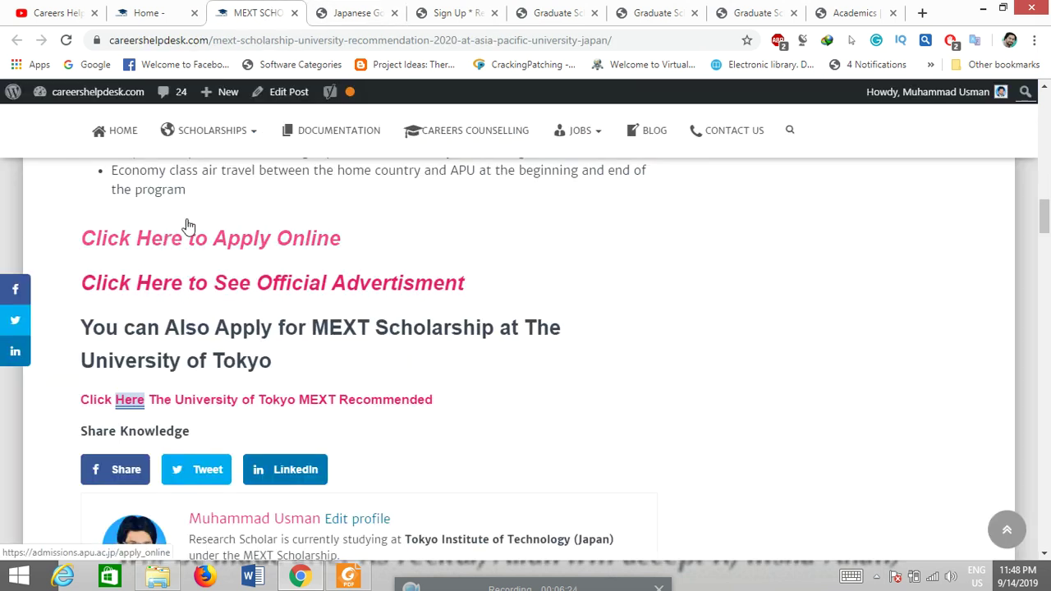
Step: Switch to the APU Online Application System's Sign Up / Register form
{"action": "left_click", "coordinate": [450, 10]}
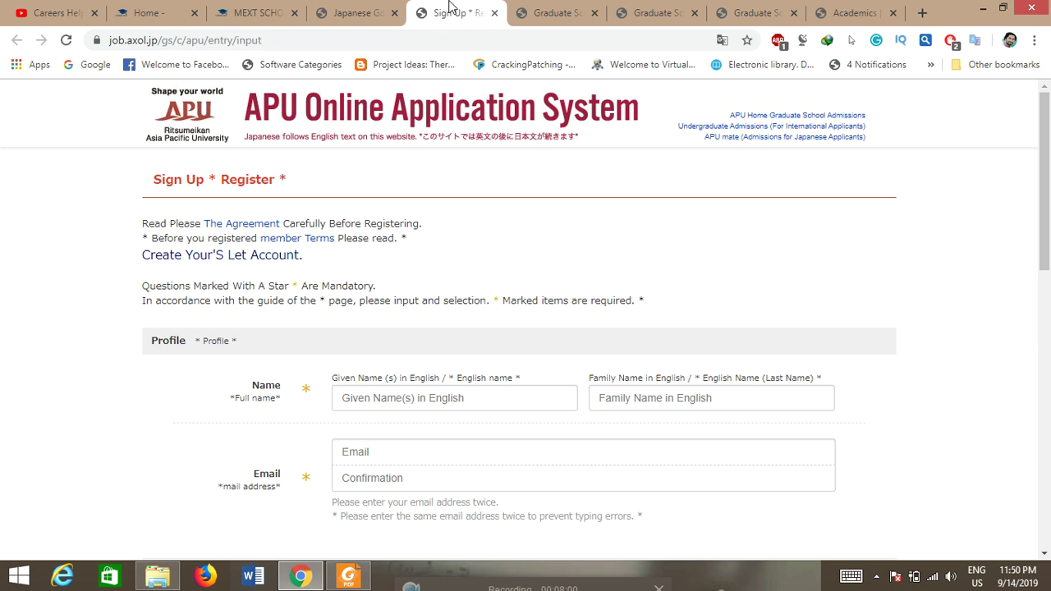
Step: Open the Asia Pacific Studies faculty page and view the first professor's profile table
{"action": "left_click", "coordinate": [541, 8]}
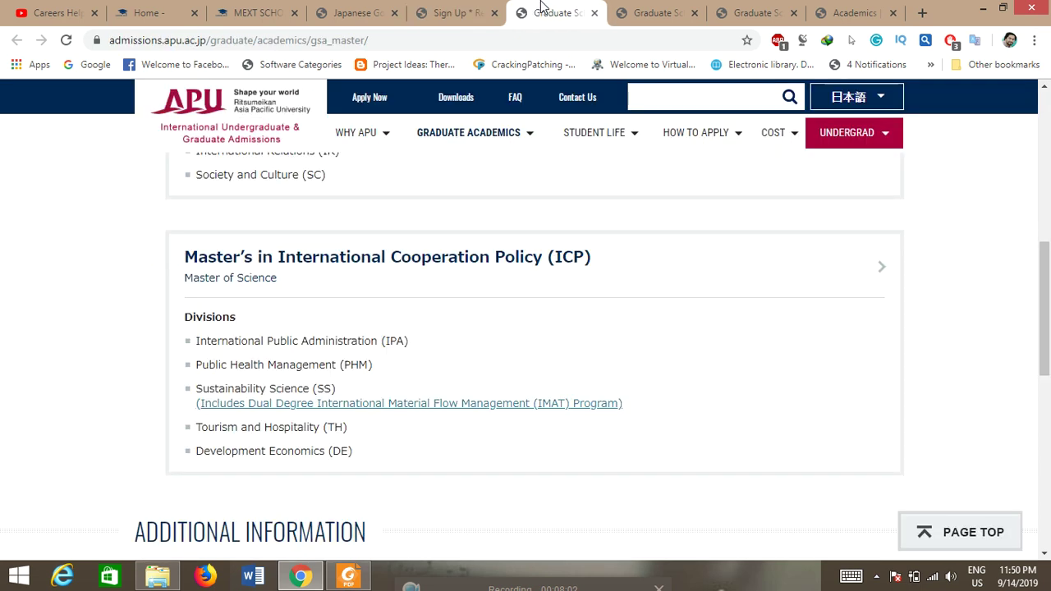
{"action": "left_click", "coordinate": [646, 9]}
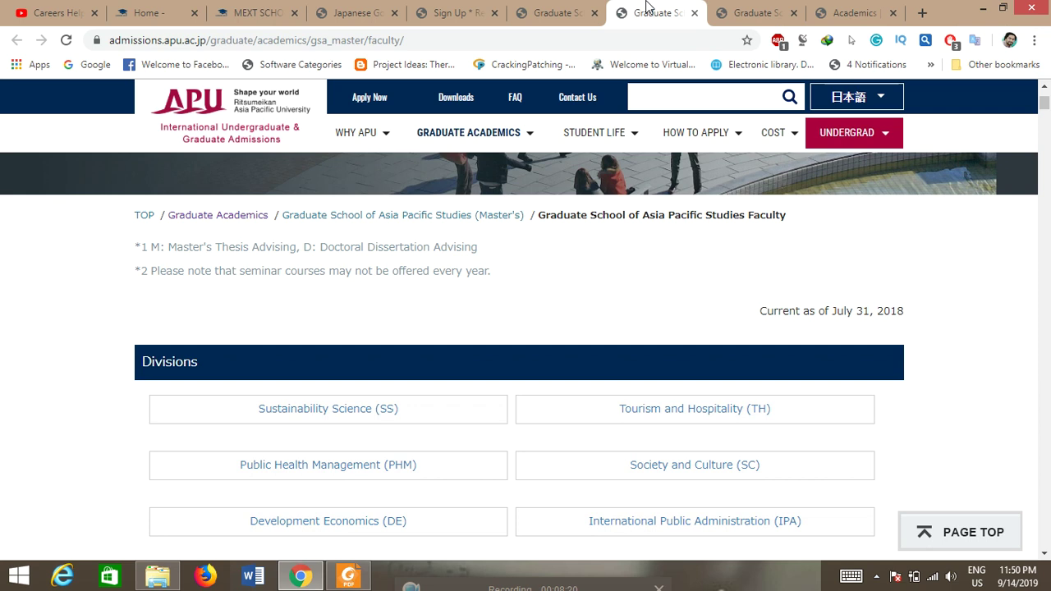
{"action": "key", "text": "Down"}
{"action": "key", "text": "Down"}
{"action": "key", "text": "Down"}
{"action": "key", "text": "Down"}
{"action": "key", "text": "Down"}
{"action": "key", "text": "Down"}
{"action": "key", "text": "Down"}
{"action": "key", "text": "Down"}
{"action": "key", "text": "Down"}
{"action": "key", "text": "Down"}
{"action": "key", "text": "Down"}
{"action": "key", "text": "Down"}
{"action": "key", "text": "Up"}
{"action": "key", "text": "Up"}
{"action": "key", "text": "Up"}
{"action": "key", "text": "Up"}
{"action": "key", "text": "Up"}
{"action": "key", "text": "Up"}
{"action": "key", "text": "Up"}
{"action": "key", "text": "Up"}
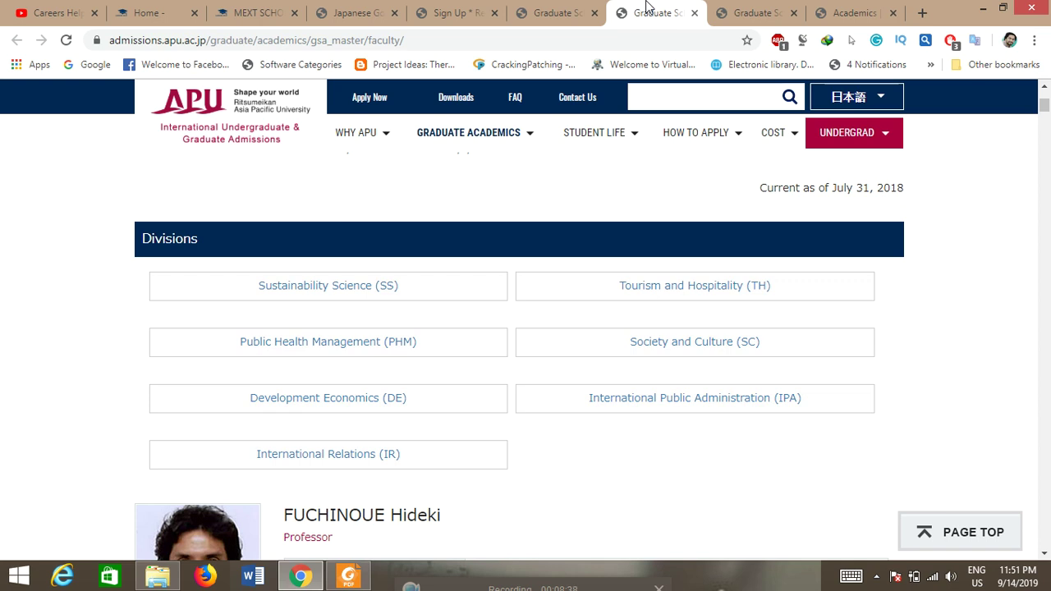
{"action": "key", "text": "Down"}
{"action": "key", "text": "Down"}
{"action": "key", "text": "Down"}
{"action": "key", "text": "Down"}
{"action": "key", "text": "Down"}
{"action": "key", "text": "Down"}
{"action": "key", "text": "Down"}
{"action": "key", "text": "Down"}
{"action": "key", "text": "Down"}
{"action": "key", "text": "Down"}
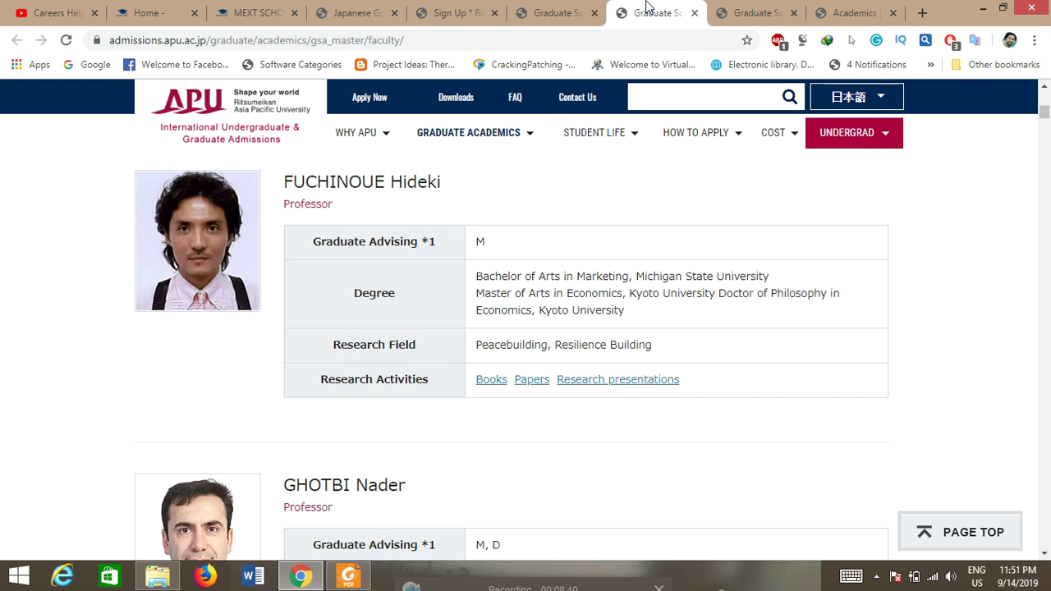
{"action": "key", "text": "Up"}
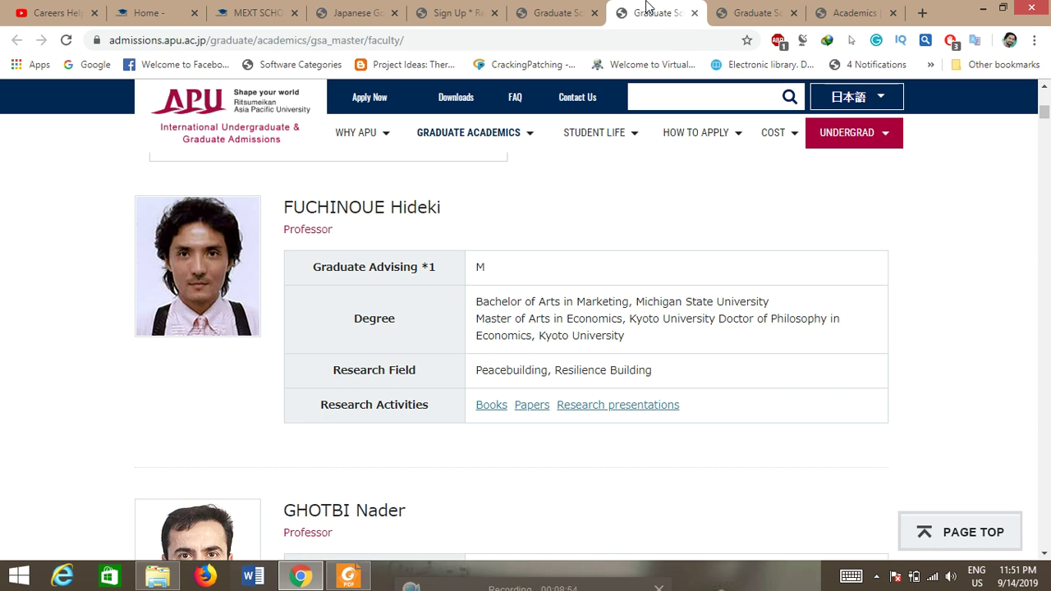
Step: Page down through the following professors' degrees, research fields and research activities
{"action": "key", "text": "Down"}
{"action": "key", "text": "Down"}
{"action": "key", "text": "Down"}
{"action": "key", "text": "Down"}
{"action": "key", "text": "Down"}
{"action": "key", "text": "Down"}
{"action": "key", "text": "Down"}
{"action": "key", "text": "Down"}
{"action": "key", "text": "Down"}
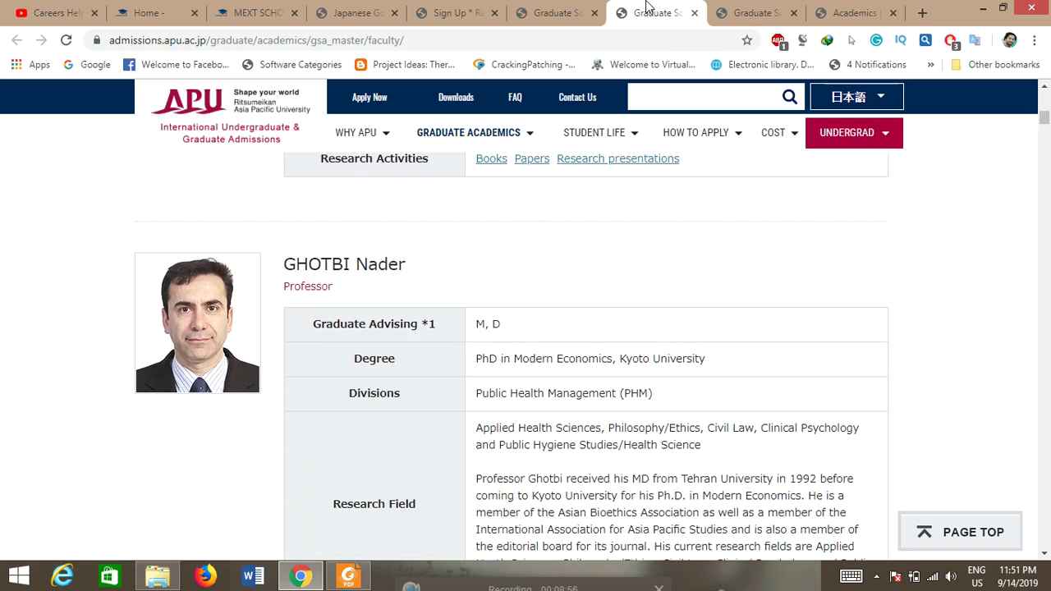
{"action": "key", "text": "Down"}
{"action": "key", "text": "Down"}
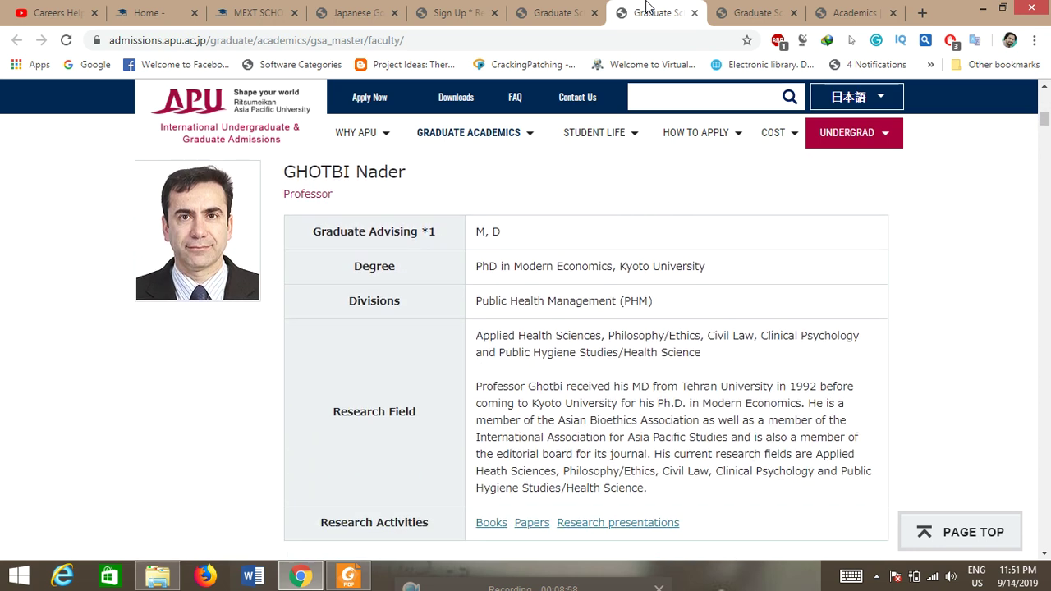
{"action": "key", "text": "Down"}
{"action": "key", "text": "Down"}
{"action": "key", "text": "Down"}
{"action": "key", "text": "Down"}
{"action": "key", "text": "Down"}
{"action": "key", "text": "Down"}
{"action": "key", "text": "Down"}
{"action": "key", "text": "Down"}
{"action": "key", "text": "Down"}
{"action": "key", "text": "Down"}
{"action": "key", "text": "Down"}
{"action": "key", "text": "Down"}
{"action": "key", "text": "Down"}
{"action": "key", "text": "Down"}
{"action": "key", "text": "Down"}
{"action": "key", "text": "Down"}
{"action": "key", "text": "Down"}
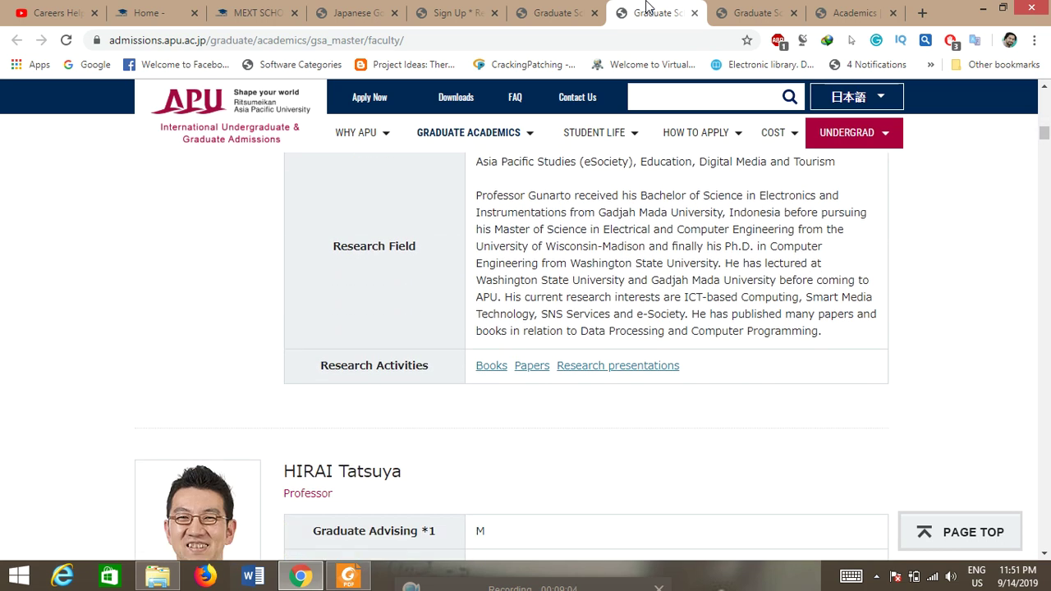
{"action": "key", "text": "Down"}
{"action": "key", "text": "Down"}
{"action": "key", "text": "Down"}
{"action": "key", "text": "Down"}
{"action": "key", "text": "Down"}
{"action": "key", "text": "Down"}
{"action": "key", "text": "Down"}
{"action": "key", "text": "Down"}
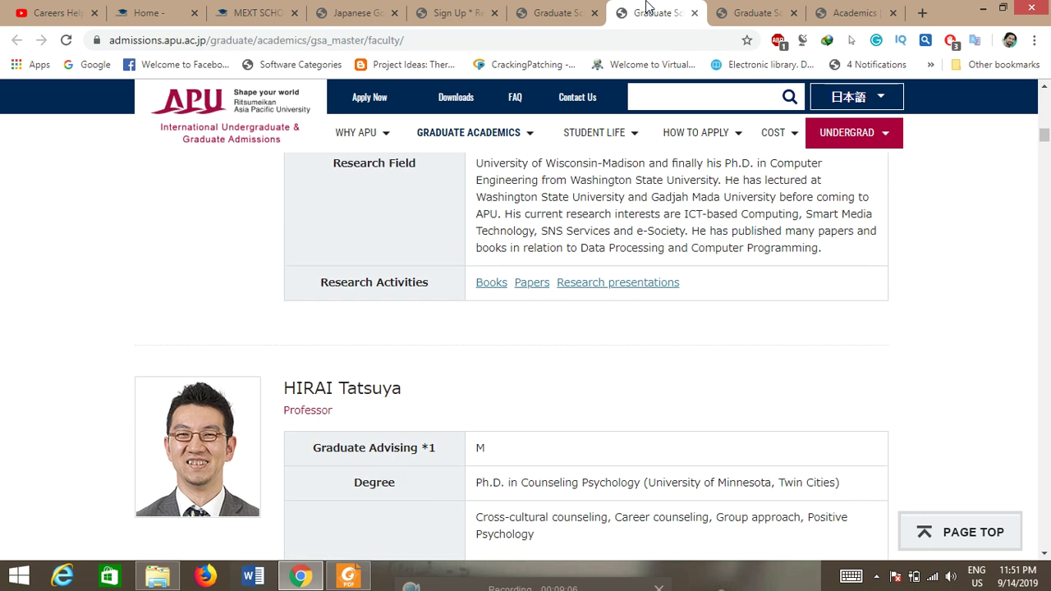
{"action": "key", "text": "Down"}
{"action": "key", "text": "Down"}
{"action": "key", "text": "Down"}
{"action": "key", "text": "Down"}
{"action": "key", "text": "Down"}
{"action": "key", "text": "Down"}
{"action": "key", "text": "Down"}
{"action": "key", "text": "Down"}
{"action": "key", "text": "Down"}
{"action": "key", "text": "Down"}
{"action": "key", "text": "Down"}
{"action": "key", "text": "Down"}
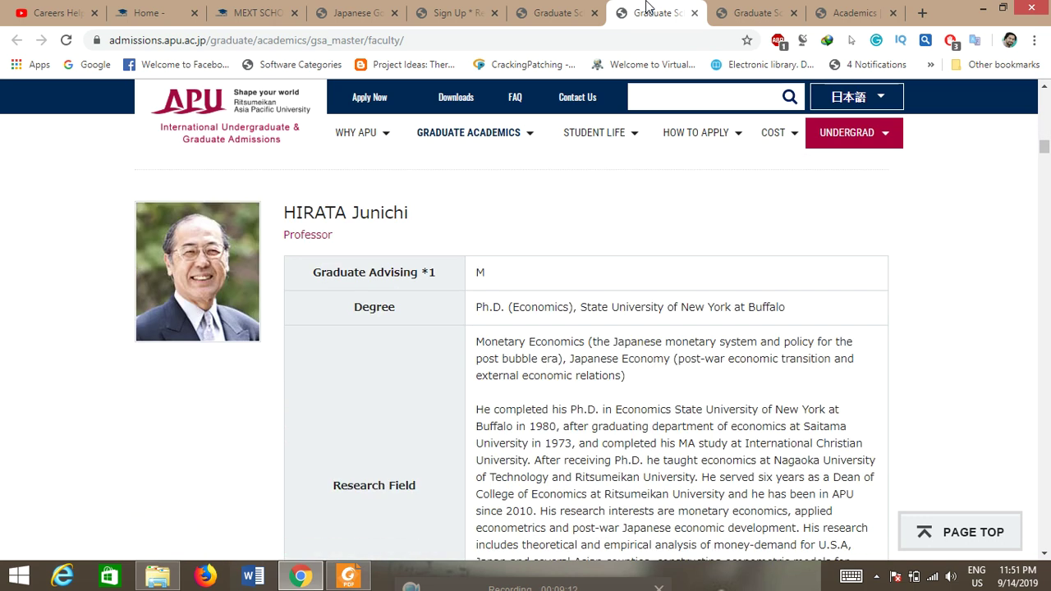
{"action": "key", "text": "Down"}
{"action": "key", "text": "Down"}
{"action": "key", "text": "Down"}
{"action": "key", "text": "Down"}
{"action": "key", "text": "Down"}
{"action": "key", "text": "Down"}
{"action": "key", "text": "Down"}
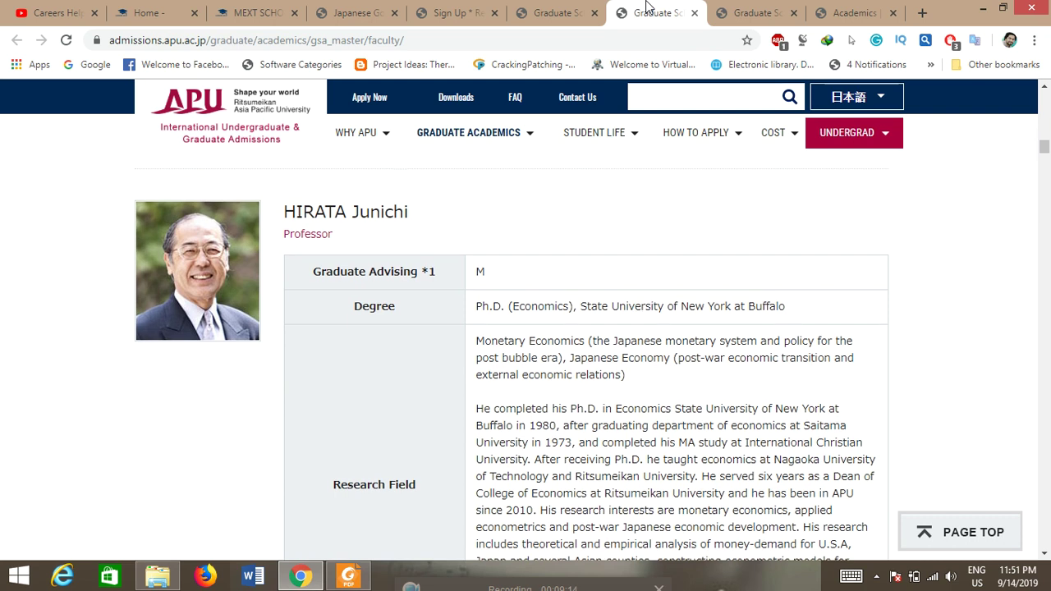
{"action": "key", "text": "Down"}
{"action": "key", "text": "Down"}
{"action": "key", "text": "Down"}
{"action": "key", "text": "Down"}
{"action": "key", "text": "Down"}
{"action": "key", "text": "Down"}
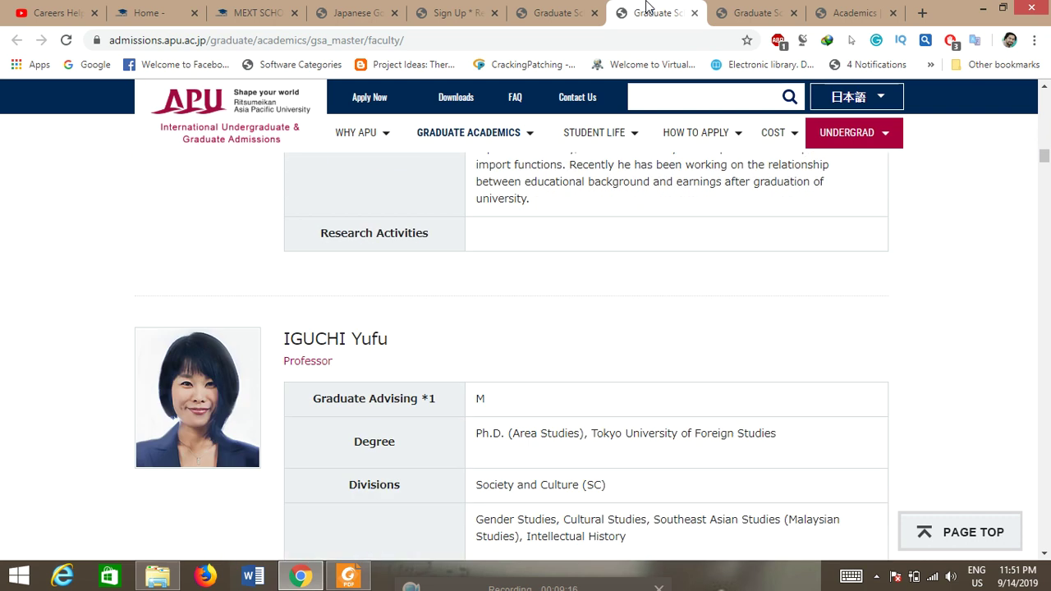
{"action": "key", "text": "Down"}
{"action": "key", "text": "Down"}
{"action": "key", "text": "Down"}
{"action": "key", "text": "Down"}
{"action": "key", "text": "Down"}
{"action": "key", "text": "Down"}
{"action": "key", "text": "Down"}
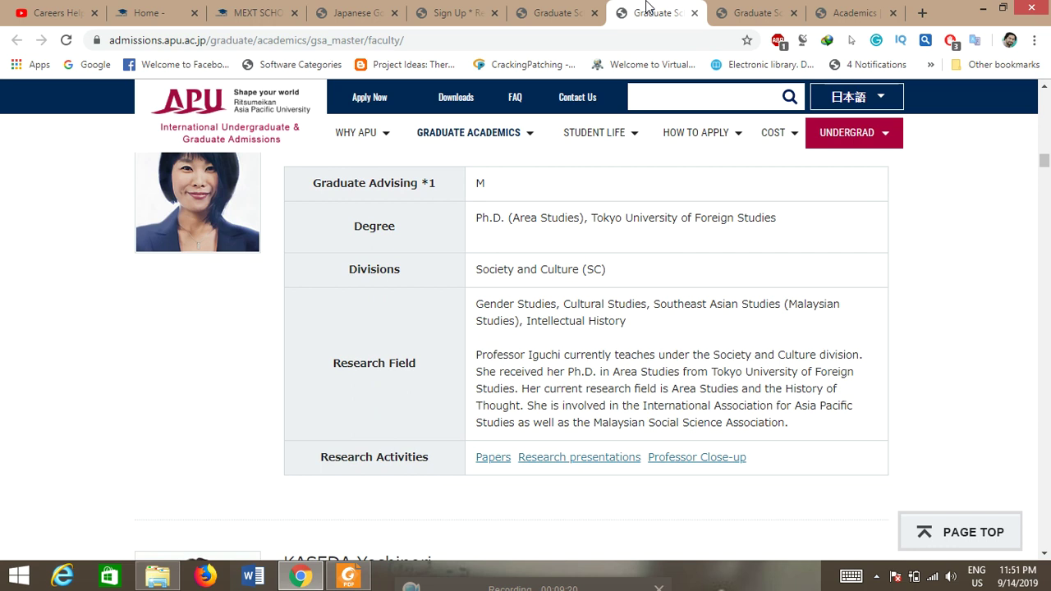
Step: Scroll back up to the first professor, then on to the second professor's full profile
{"action": "key", "text": "Up"}
{"action": "key", "text": "Up"}
{"action": "key", "text": "Up"}
{"action": "key", "text": "Up"}
{"action": "key", "text": "Up"}
{"action": "key", "text": "Up"}
{"action": "key", "text": "Up"}
{"action": "key", "text": "Up"}
{"action": "key", "text": "Up"}
{"action": "key", "text": "Up"}
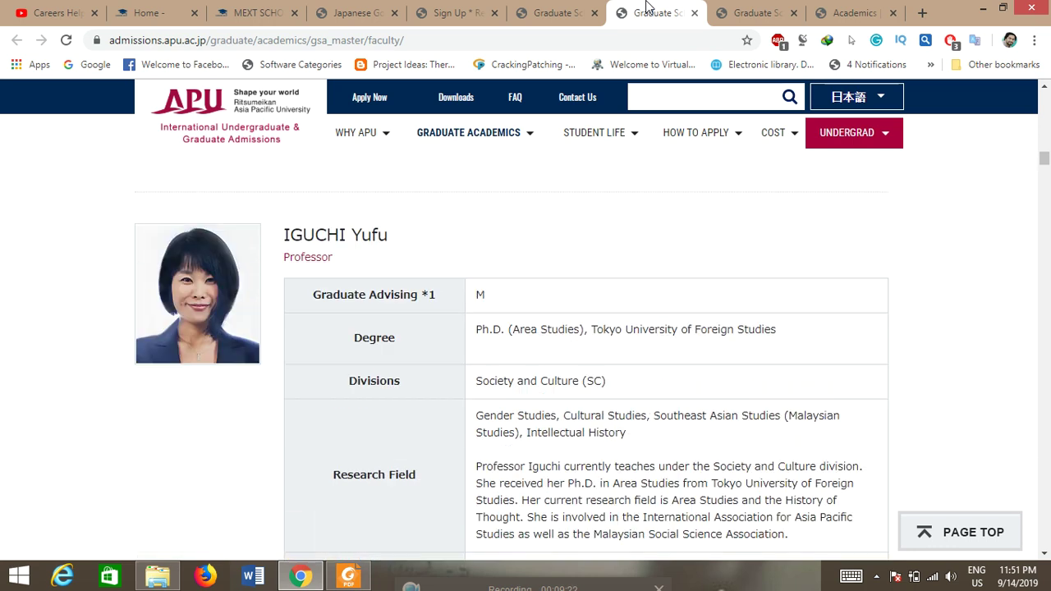
{"action": "key", "text": "Up"}
{"action": "key", "text": "Up"}
{"action": "key", "text": "Up"}
{"action": "key", "text": "Up"}
{"action": "key", "text": "Up"}
{"action": "key", "text": "Up"}
{"action": "key", "text": "Up"}
{"action": "key", "text": "Up"}
{"action": "key", "text": "Up"}
{"action": "key", "text": "Up"}
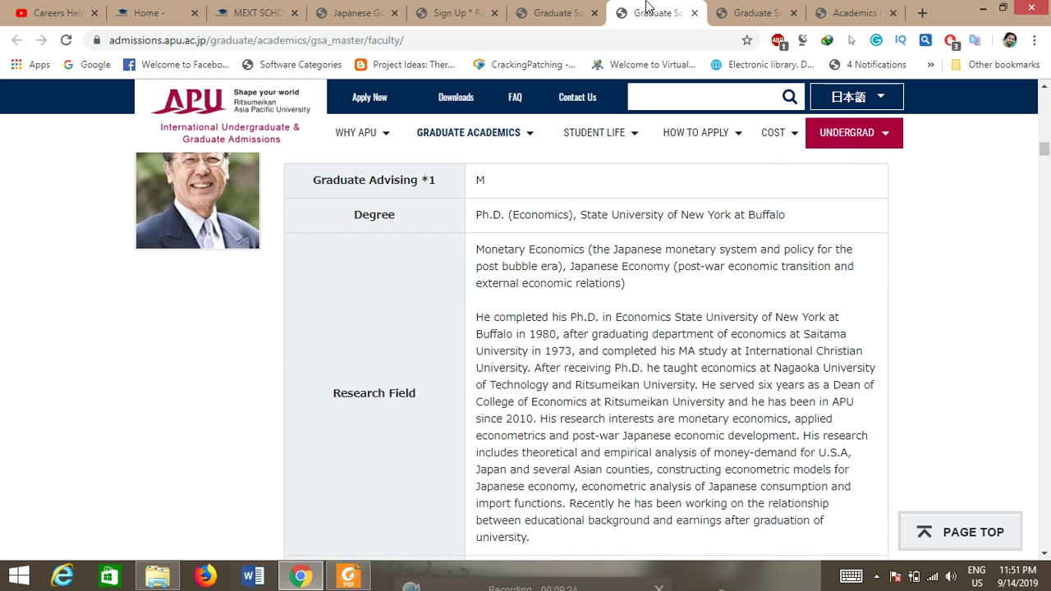
{"action": "key", "text": "Up"}
{"action": "key", "text": "Up"}
{"action": "key", "text": "Up"}
{"action": "key", "text": "Up"}
{"action": "key", "text": "Up"}
{"action": "key", "text": "Up"}
{"action": "key", "text": "Up"}
{"action": "key", "text": "Up"}
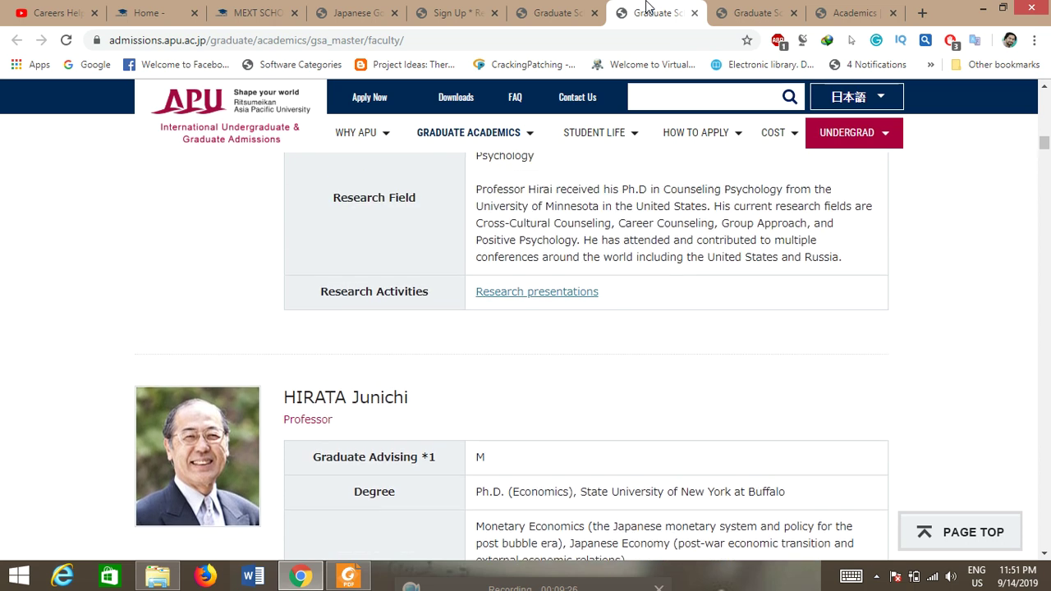
{"action": "key", "text": "Up"}
{"action": "key", "text": "Up"}
{"action": "key", "text": "Up"}
{"action": "key", "text": "Up"}
{"action": "key", "text": "Up"}
{"action": "key", "text": "Up"}
{"action": "key", "text": "Up"}
{"action": "key", "text": "Up"}
{"action": "key", "text": "Up"}
{"action": "key", "text": "Up"}
{"action": "key", "text": "Up"}
{"action": "key", "text": "Up"}
{"action": "key", "text": "Up"}
{"action": "key", "text": "Up"}
{"action": "key", "text": "Up"}
{"action": "key", "text": "Up"}
{"action": "key", "text": "Up"}
{"action": "key", "text": "Up"}
{"action": "key", "text": "Up"}
{"action": "key", "text": "Up"}
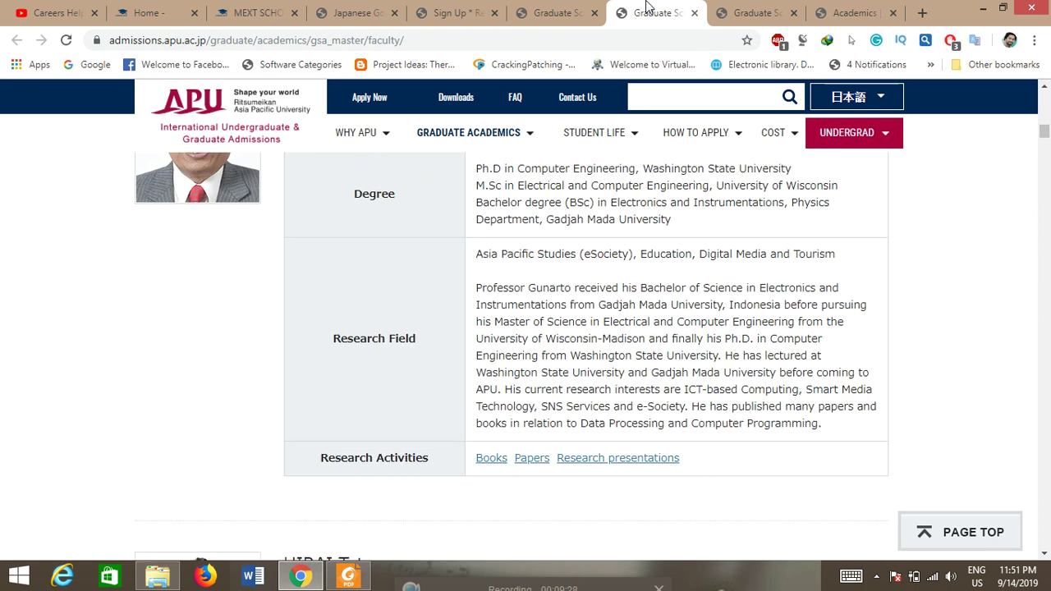
{"action": "key", "text": "Up"}
{"action": "key", "text": "Up"}
{"action": "key", "text": "Up"}
{"action": "key", "text": "Up"}
{"action": "key", "text": "Up"}
{"action": "key", "text": "Up"}
{"action": "key", "text": "Up"}
{"action": "key", "text": "Up"}
{"action": "key", "text": "Up"}
{"action": "key", "text": "Up"}
{"action": "key", "text": "Up"}
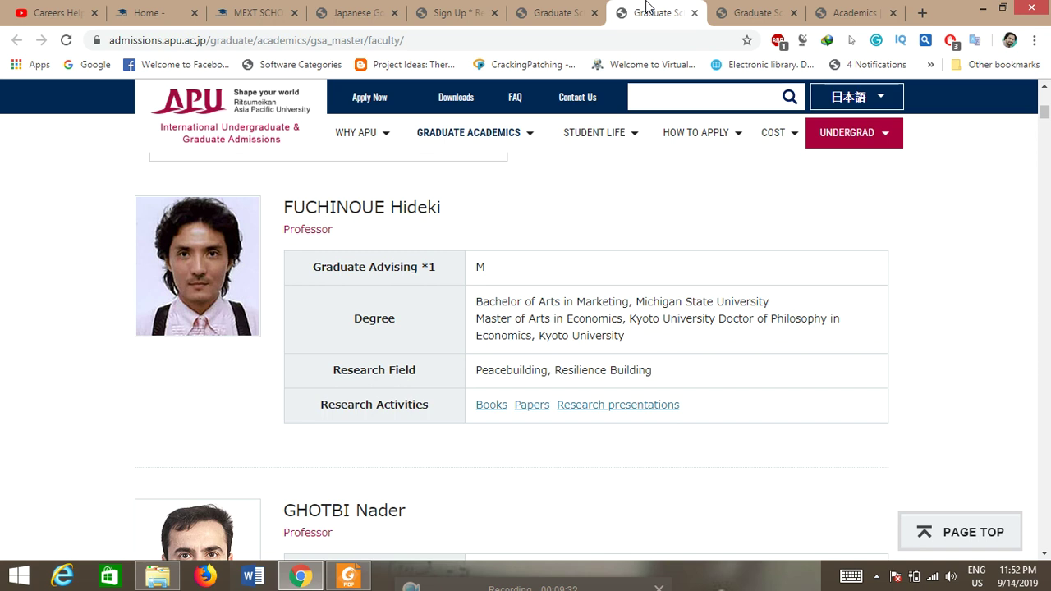
{"action": "key", "text": "Down"}
{"action": "key", "text": "Down"}
{"action": "key", "text": "Down"}
{"action": "key", "text": "Down"}
{"action": "key", "text": "Down"}
{"action": "key", "text": "Down"}
{"action": "key", "text": "Down"}
{"action": "key", "text": "Down"}
{"action": "key", "text": "Down"}
{"action": "key", "text": "Down"}
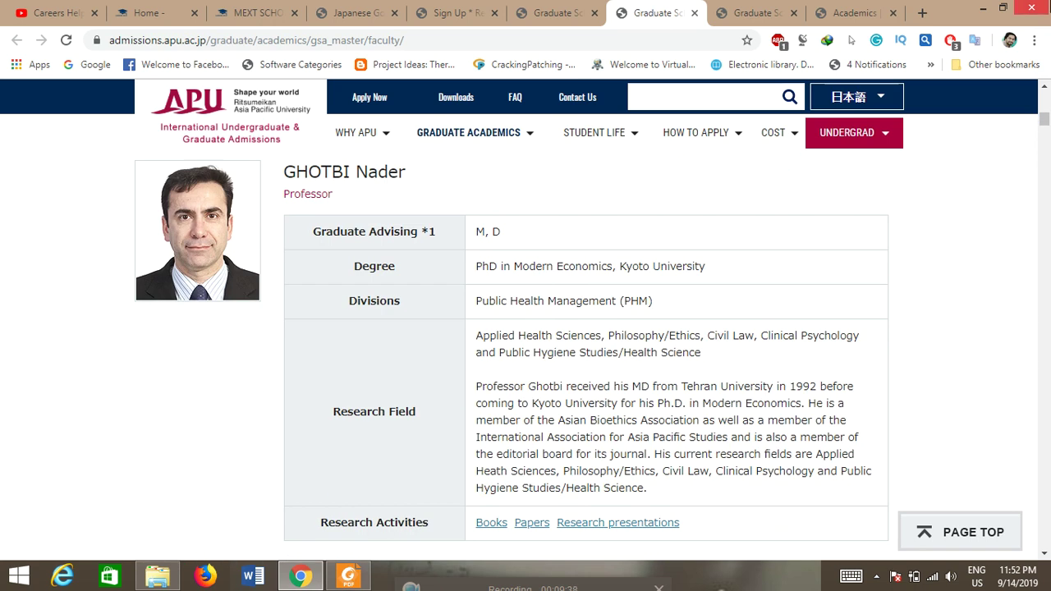
{"action": "left_click", "coordinate": [1043, 89]}
Step: Open the professor's Books, Papers and Research presentations lists in new tabs
{"action": "left_click", "coordinate": [1044, 88]}
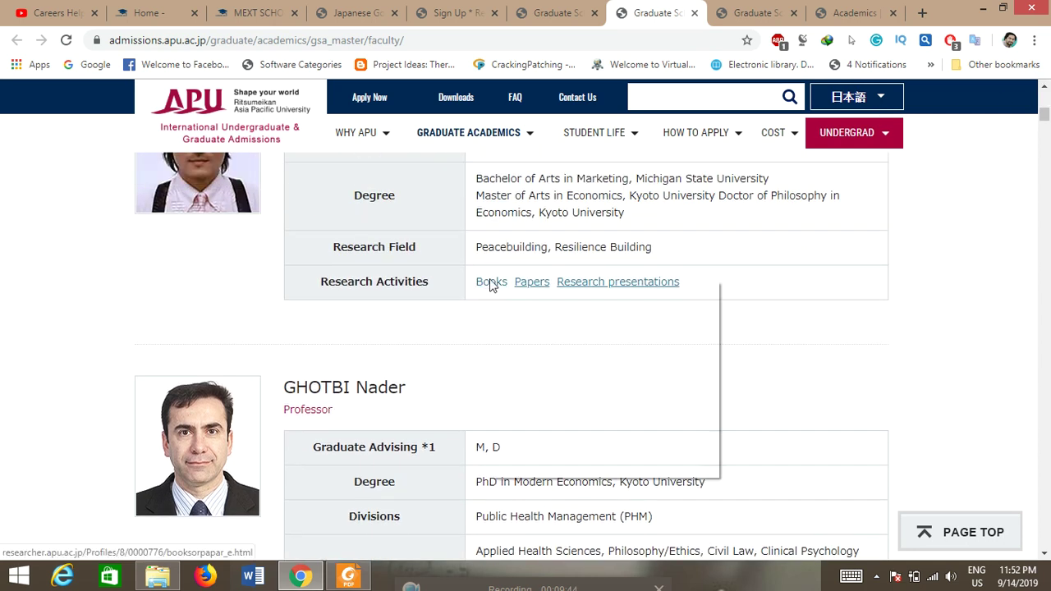
{"action": "right_click", "coordinate": [490, 285]}
{"action": "left_click", "coordinate": [526, 291]}
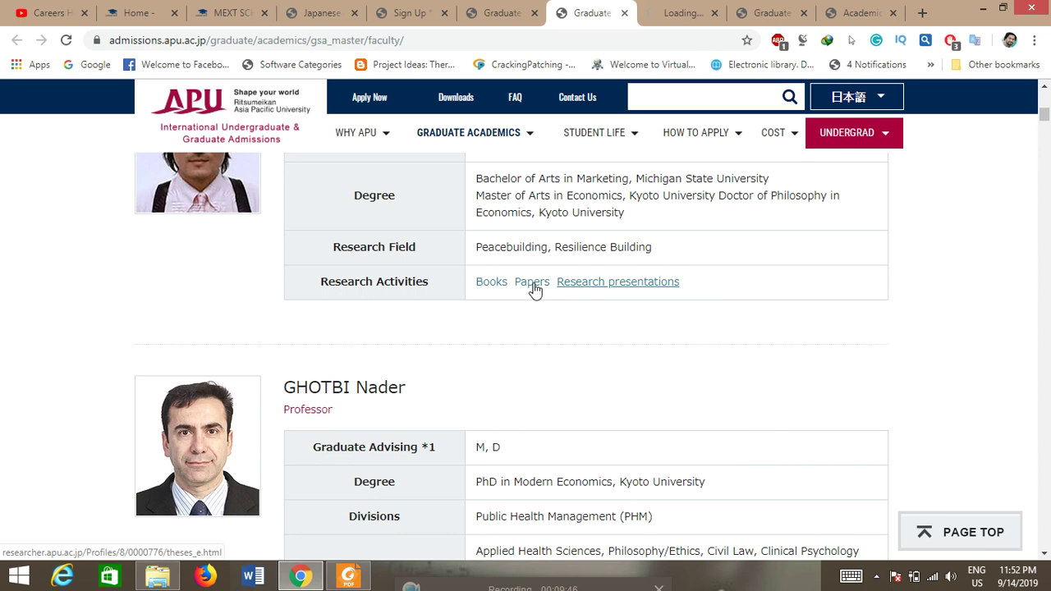
{"action": "right_click", "coordinate": [535, 291]}
{"action": "left_click", "coordinate": [554, 295]}
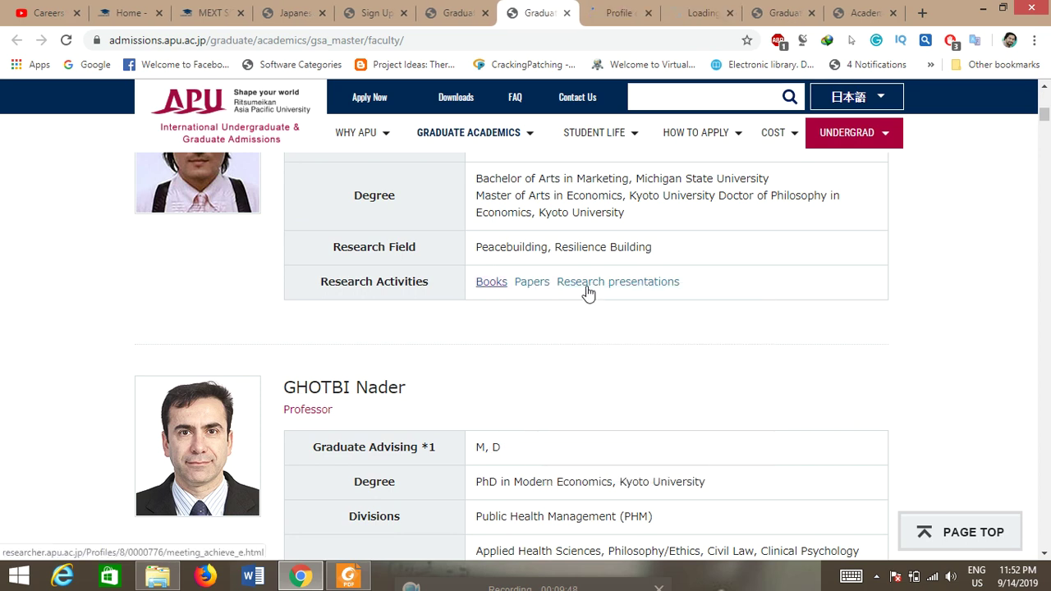
{"action": "right_click", "coordinate": [587, 289]}
{"action": "left_click", "coordinate": [619, 298]}
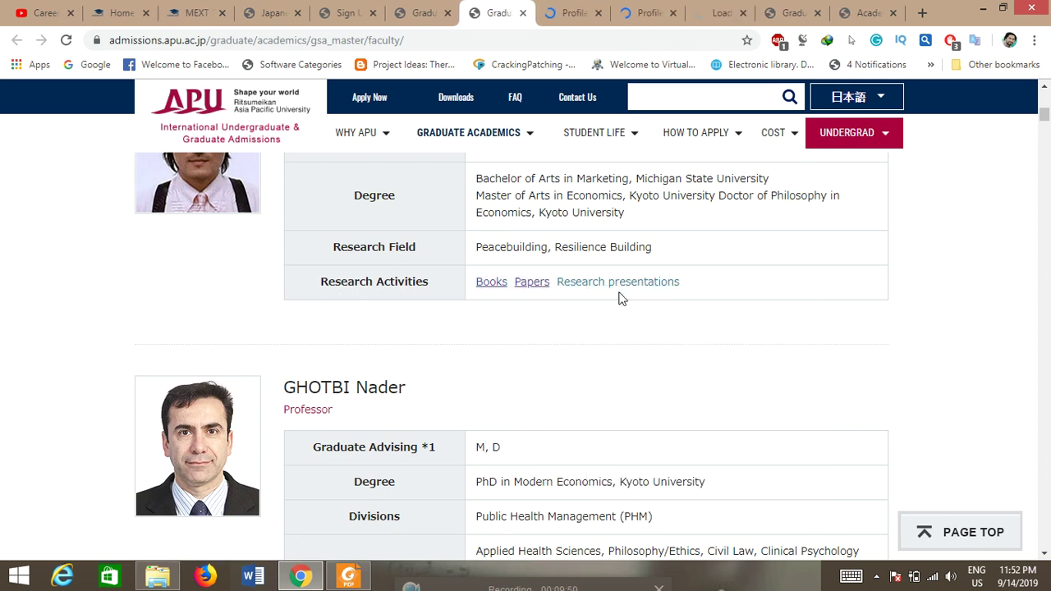
Step: Review the Books list, expand the first paper and first presentation, then return to Papers
{"action": "left_click", "coordinate": [559, 7]}
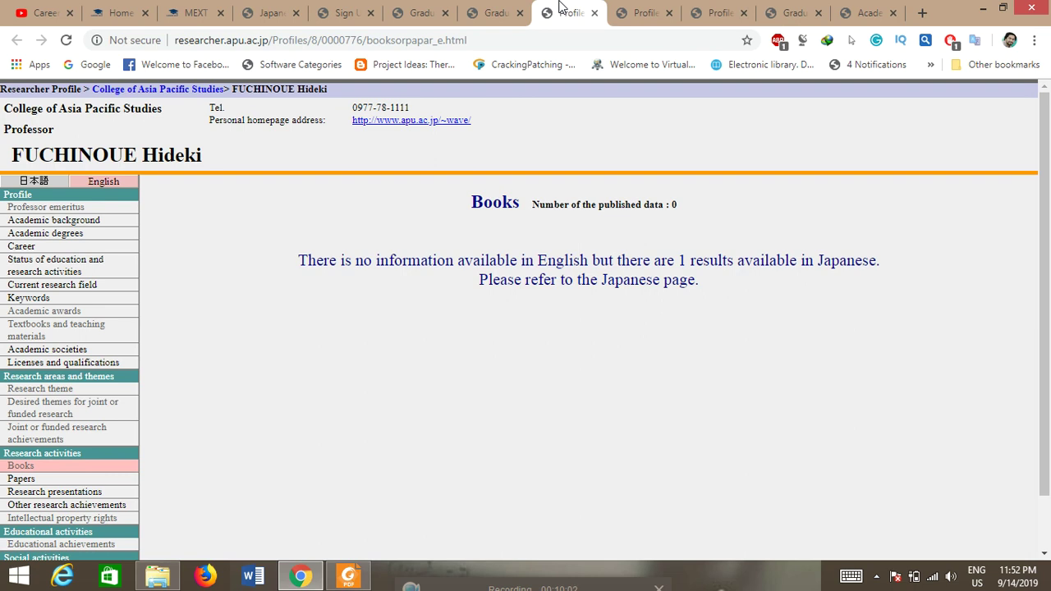
{"action": "left_click", "coordinate": [648, 8]}
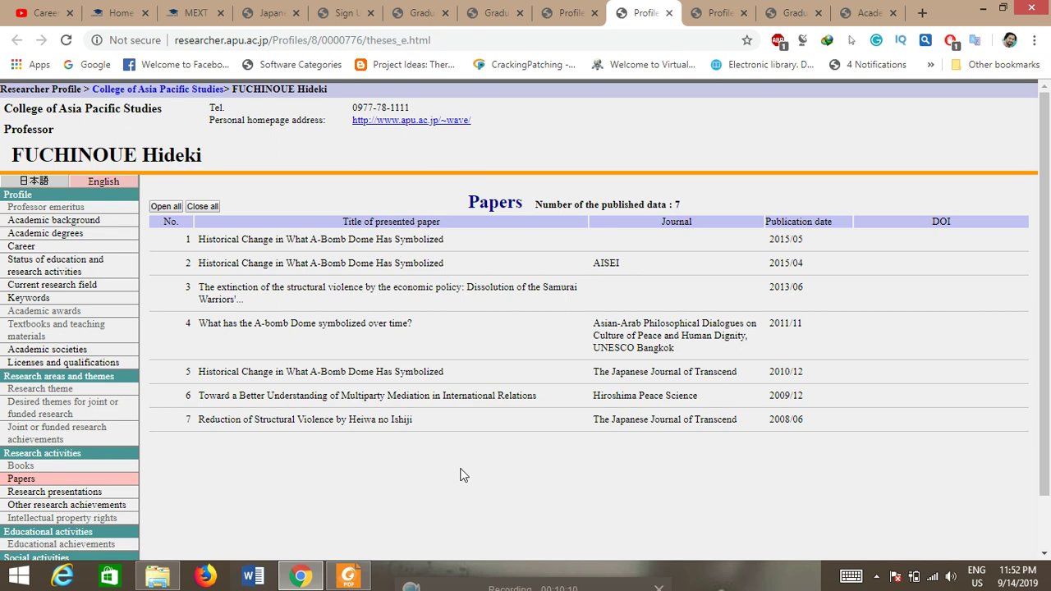
{"action": "left_click", "coordinate": [321, 243]}
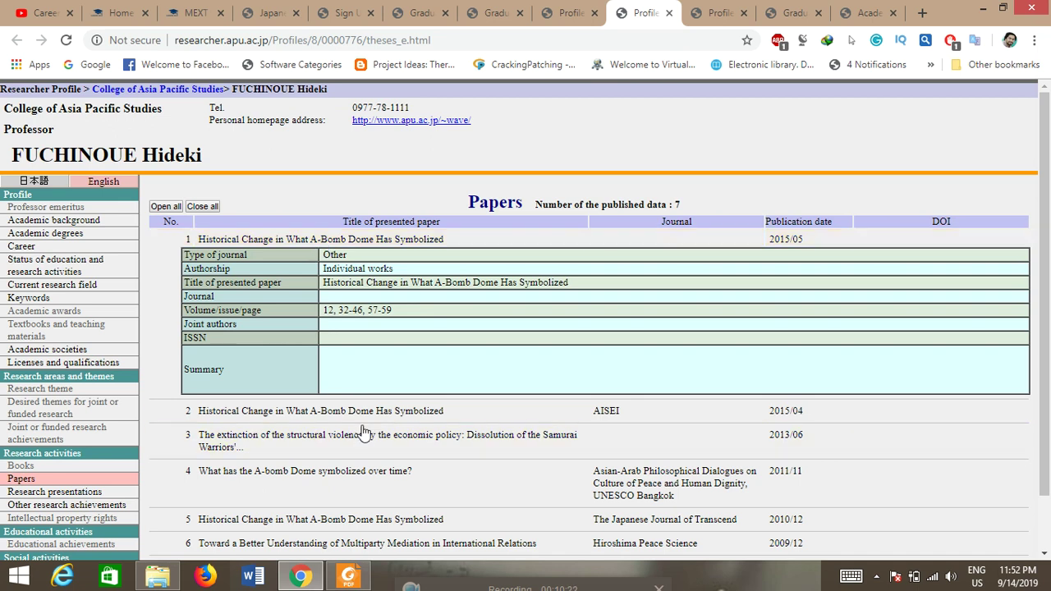
{"action": "left_click", "coordinate": [726, 9]}
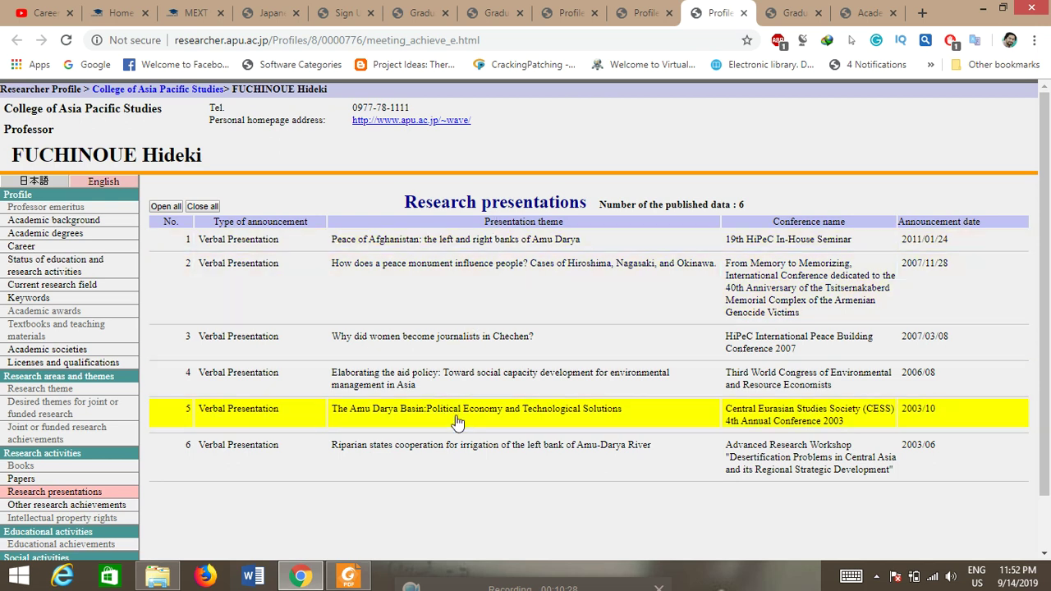
{"action": "left_click", "coordinate": [511, 249]}
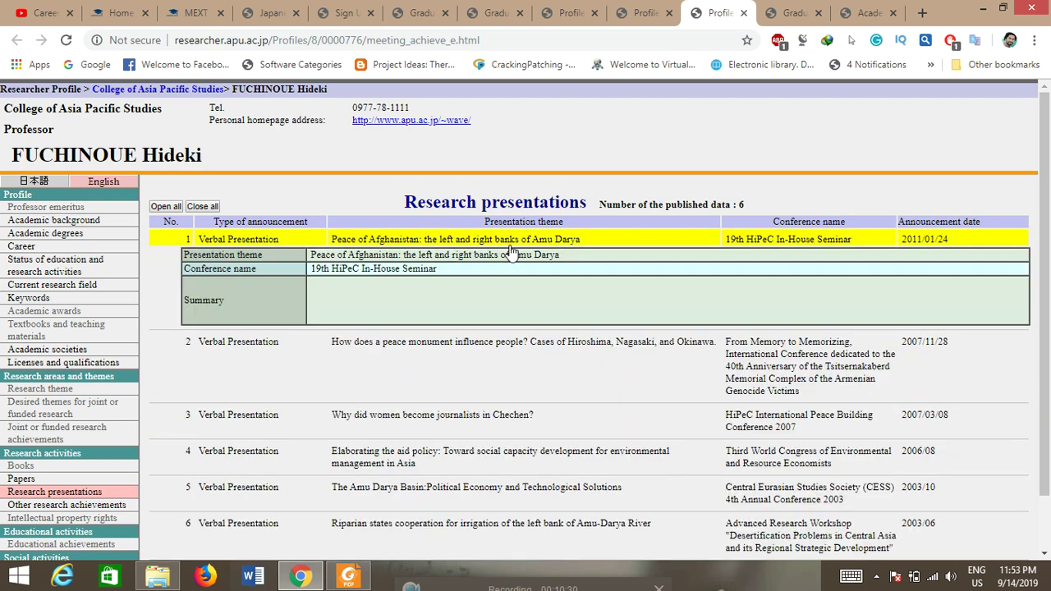
{"action": "left_click", "coordinate": [645, 13]}
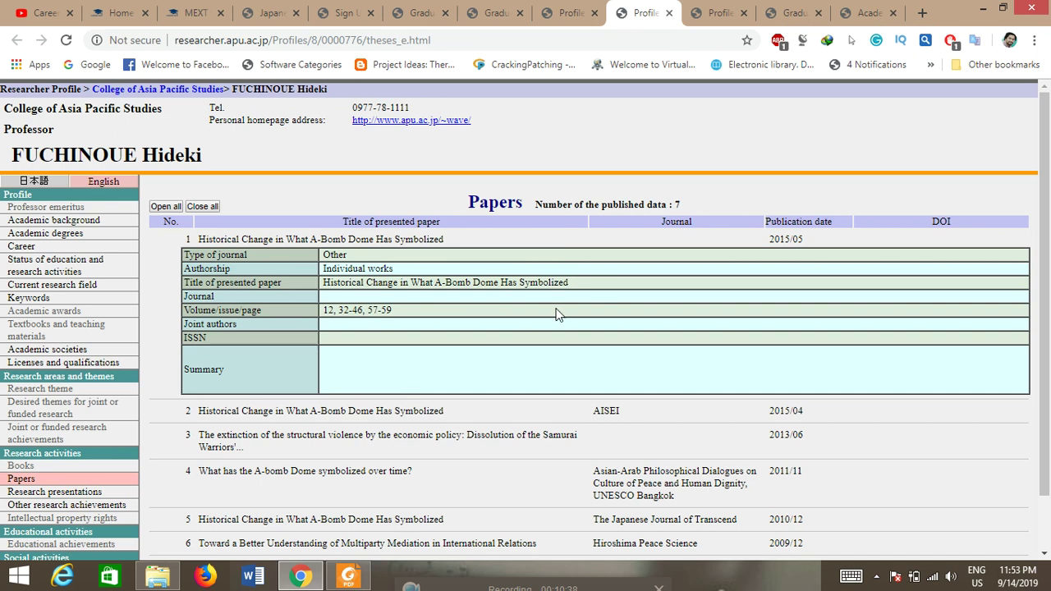
Step: Select and copy the title 'Historical Change in What A-Bomb Dome Has Symbolized'
{"action": "left_click_drag", "start_coordinate": [587, 278], "coordinate": [471, 283]}
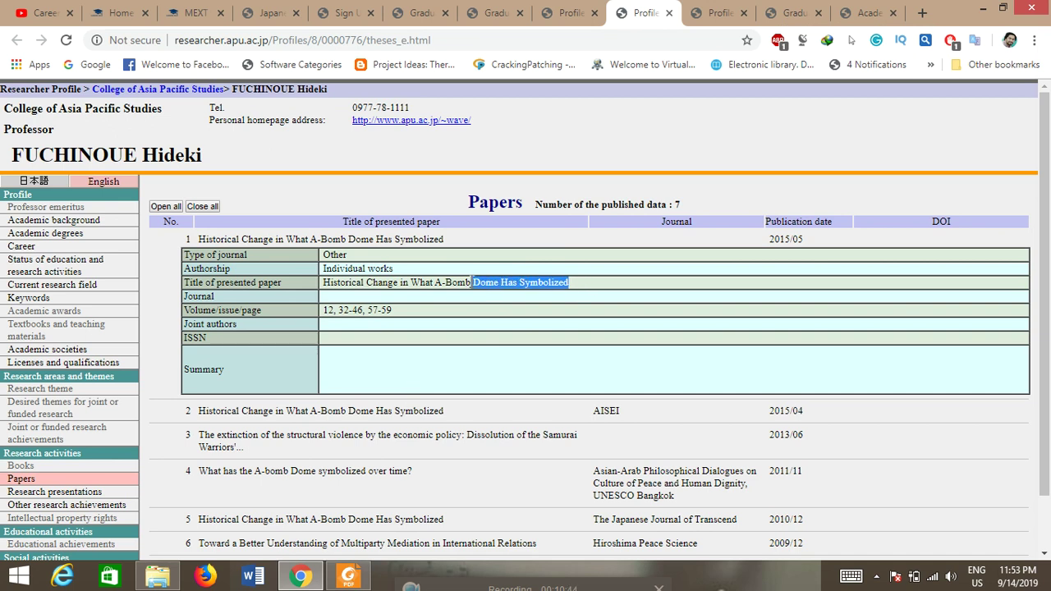
{"action": "left_click_drag", "start_coordinate": [583, 289], "coordinate": [324, 280]}
{"action": "key", "text": "ctrl+c"}
{"action": "key", "text": "ctrl+t"}
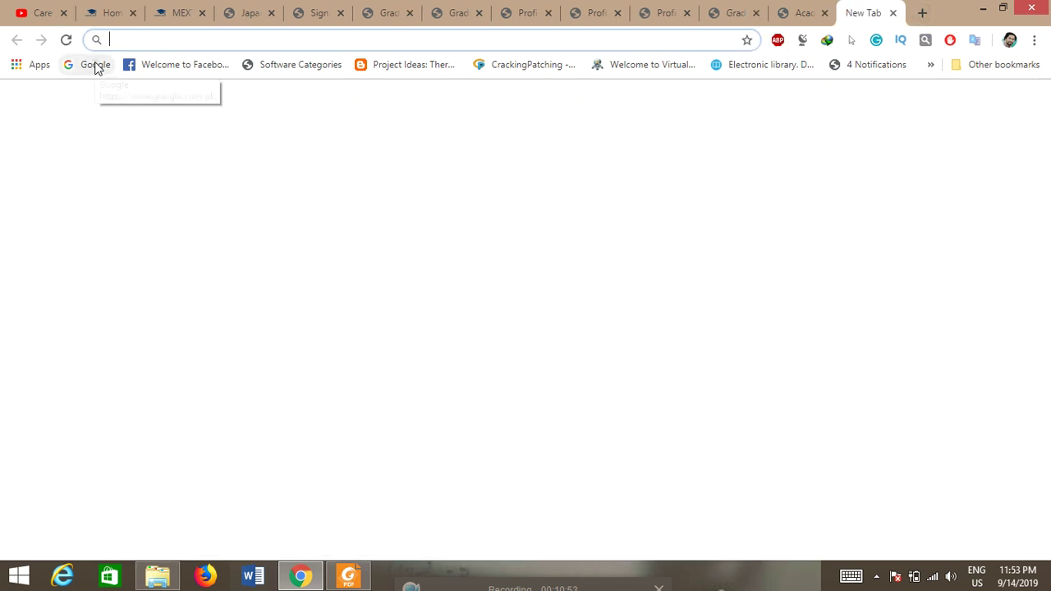
Step: Search Google for the copied paper title
{"action": "left_click", "coordinate": [96, 65]}
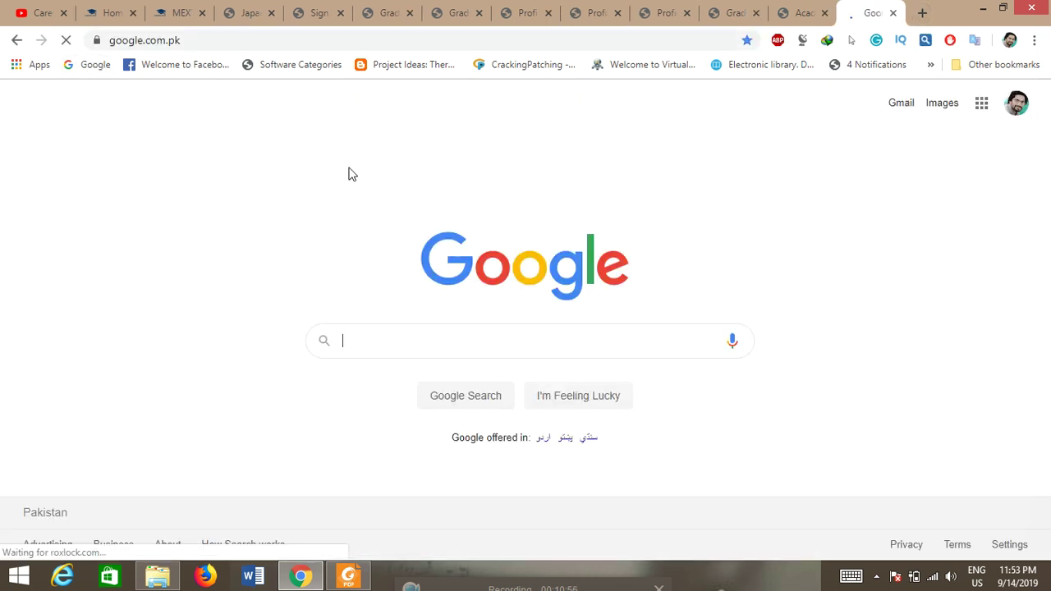
{"action": "key", "text": "ctrl+v"}
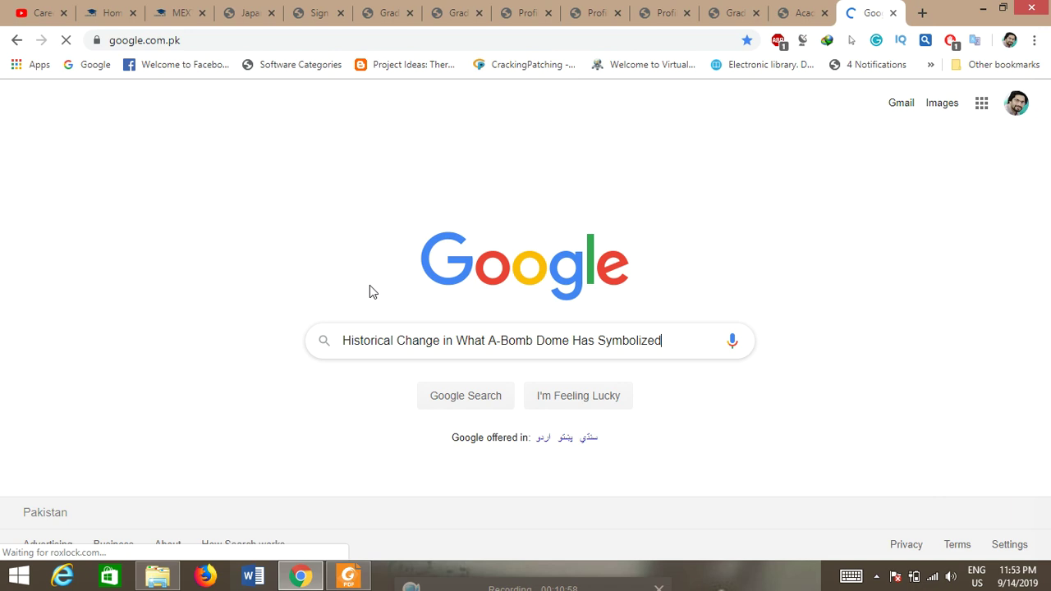
{"action": "key", "text": "Return"}
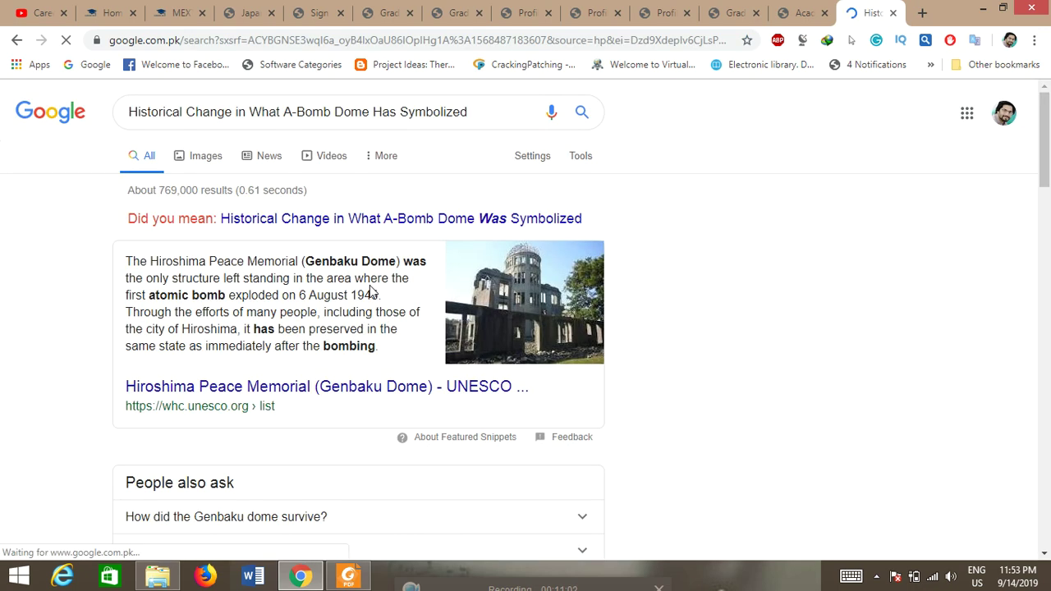
{"action": "scroll", "coordinate": [370, 291], "scroll_direction": "down", "scroll_amount": 1}
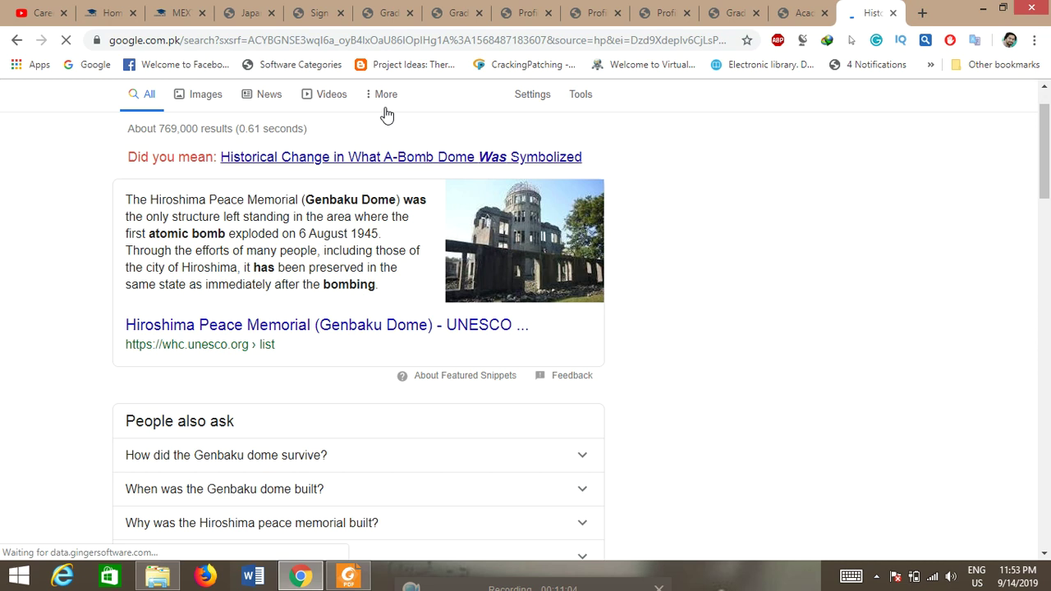
Step: Search the suggested 'Historical Change in What A-Bomb Dome Was Symbolized' wording and review the results
{"action": "left_click", "coordinate": [376, 159]}
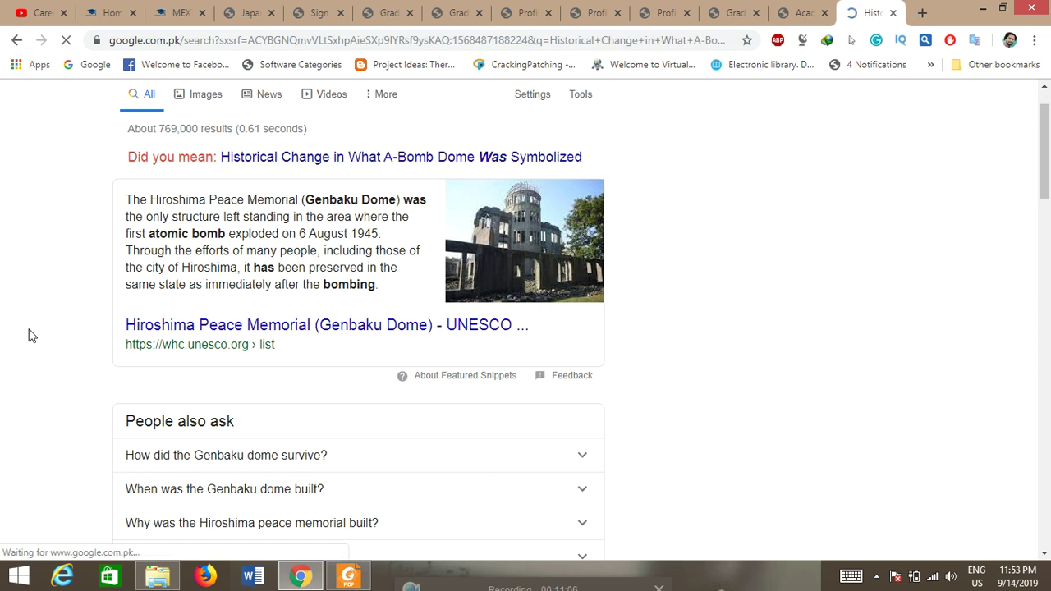
{"action": "scroll", "coordinate": [28, 335], "scroll_direction": "down", "scroll_amount": 1}
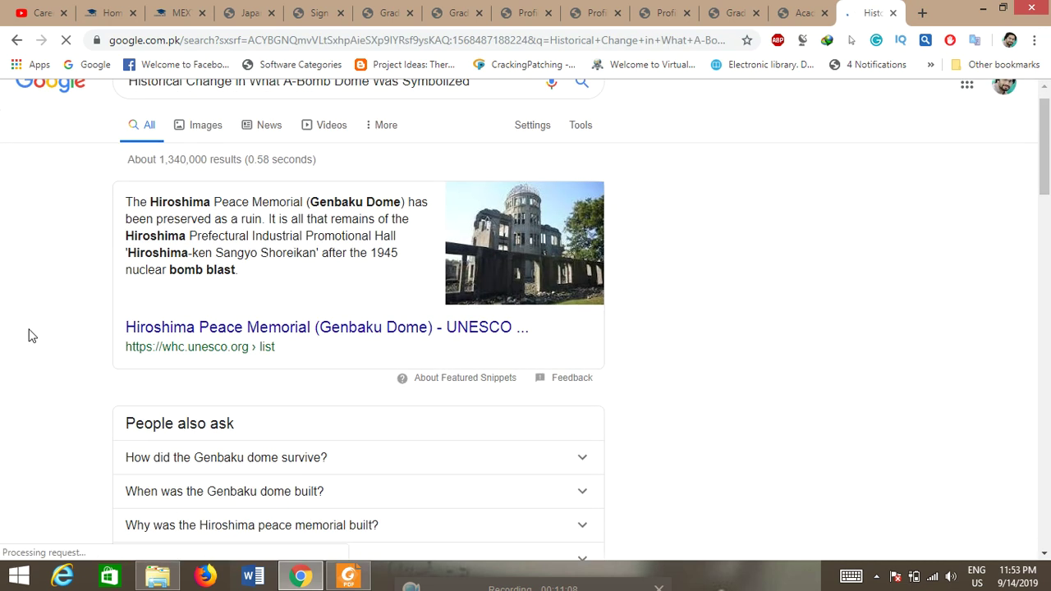
{"action": "scroll", "coordinate": [28, 335], "scroll_direction": "down", "scroll_amount": 2}
{"action": "scroll", "coordinate": [28, 335], "scroll_direction": "up", "scroll_amount": 1}
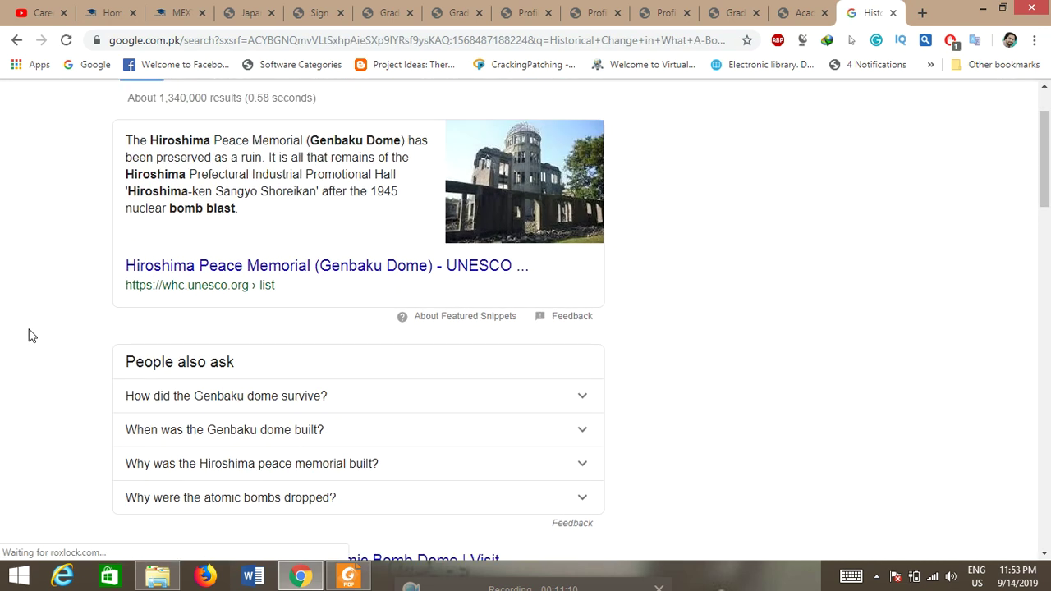
{"action": "scroll", "coordinate": [28, 335], "scroll_direction": "down", "scroll_amount": 4}
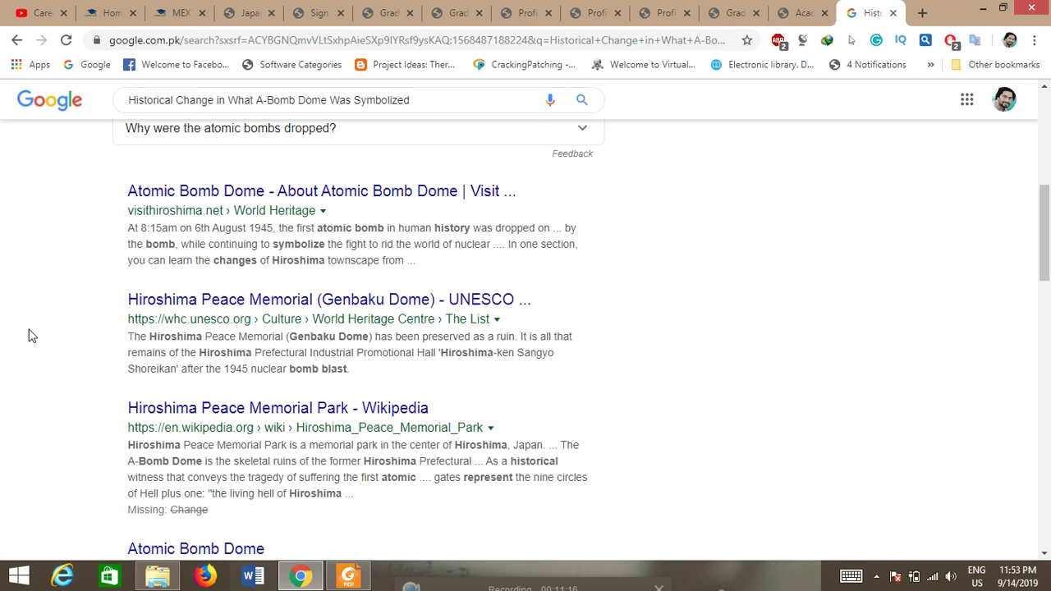
{"action": "scroll", "coordinate": [27, 335], "scroll_direction": "up", "scroll_amount": 5}
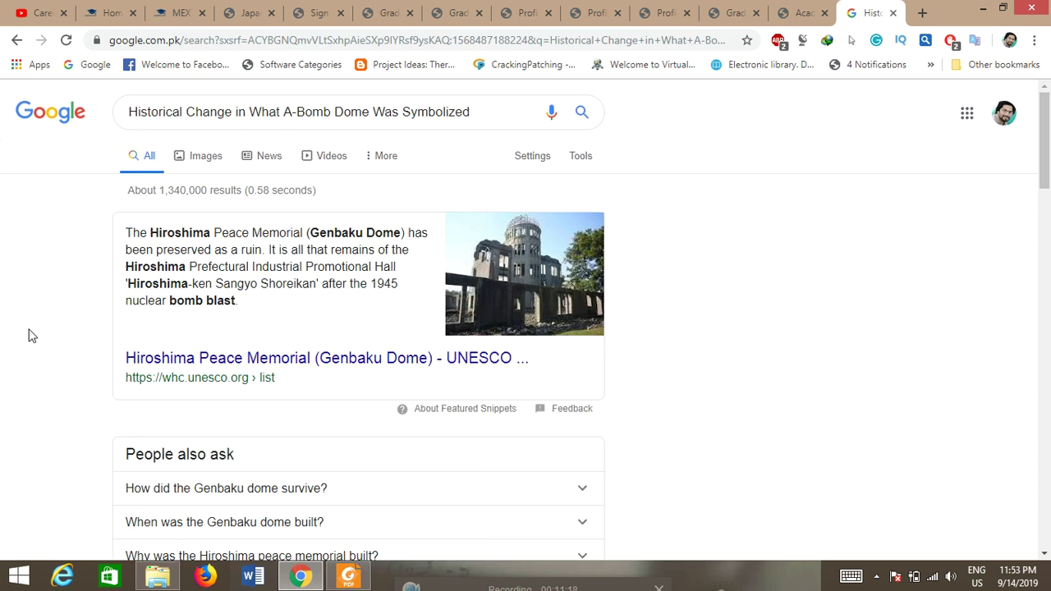
{"action": "left_click", "coordinate": [926, 13]}
Step: Load booksc.org and search its library for the copied paper title
{"action": "left_click", "coordinate": [764, 66]}
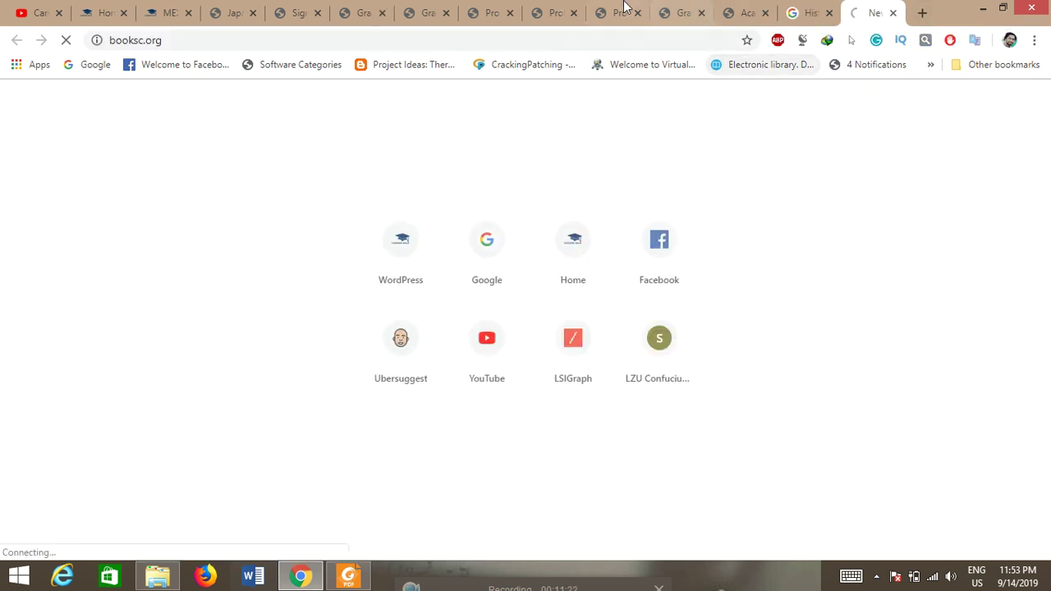
{"action": "left_click", "coordinate": [552, 6]}
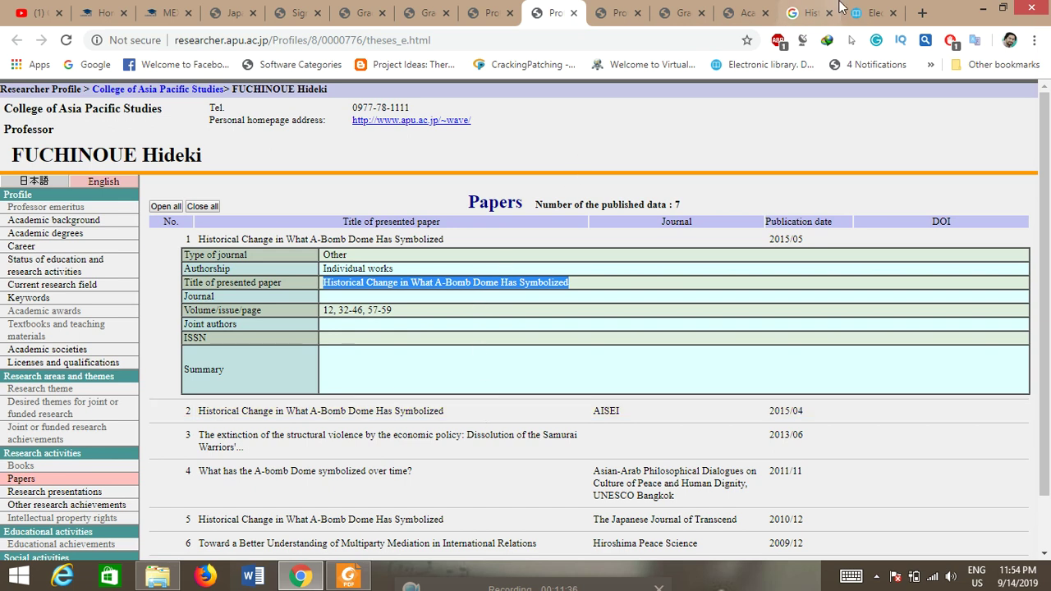
{"action": "key", "text": "ctrl+9"}
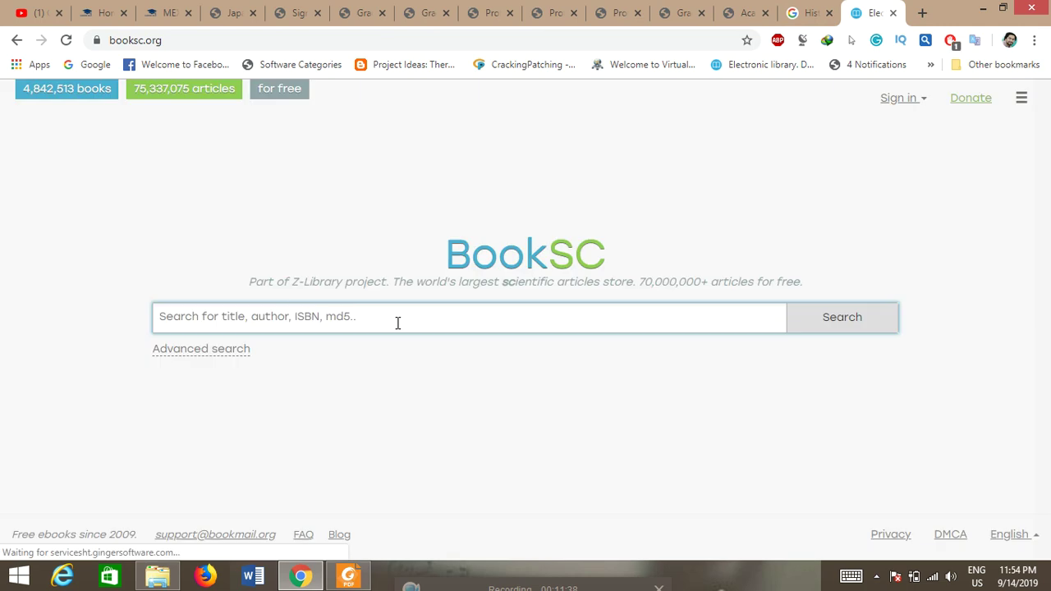
{"action": "left_click", "coordinate": [398, 320]}
{"action": "key", "text": "ctrl+v"}
{"action": "key", "text": "Return"}
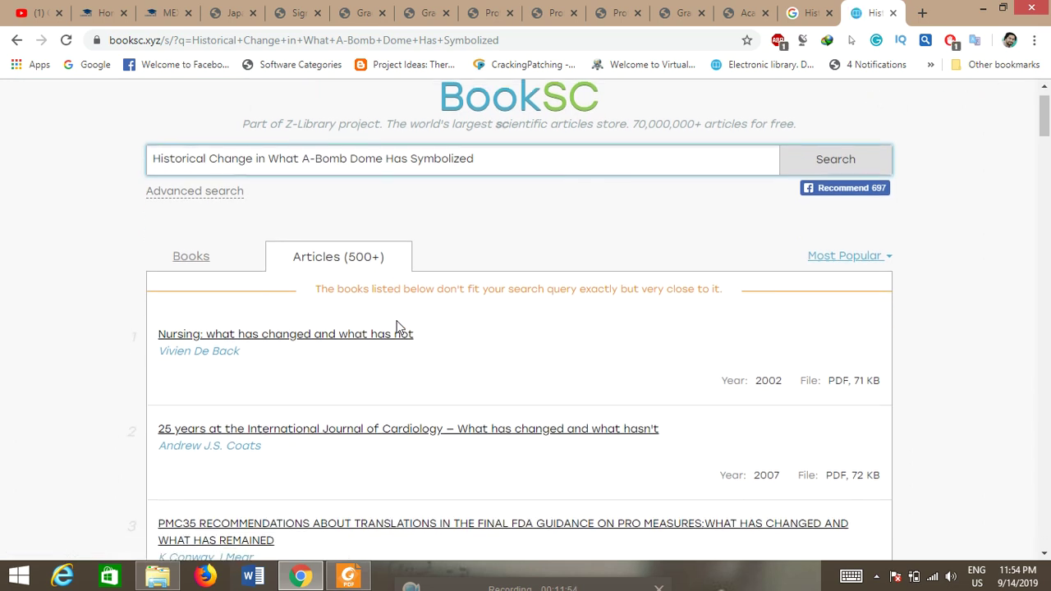
Step: Review BookSC's 500+ article results, then return to the researcher's Papers page
{"action": "scroll", "coordinate": [399, 327], "scroll_direction": "down", "scroll_amount": 4}
{"action": "scroll", "coordinate": [399, 327], "scroll_direction": "up", "scroll_amount": 1}
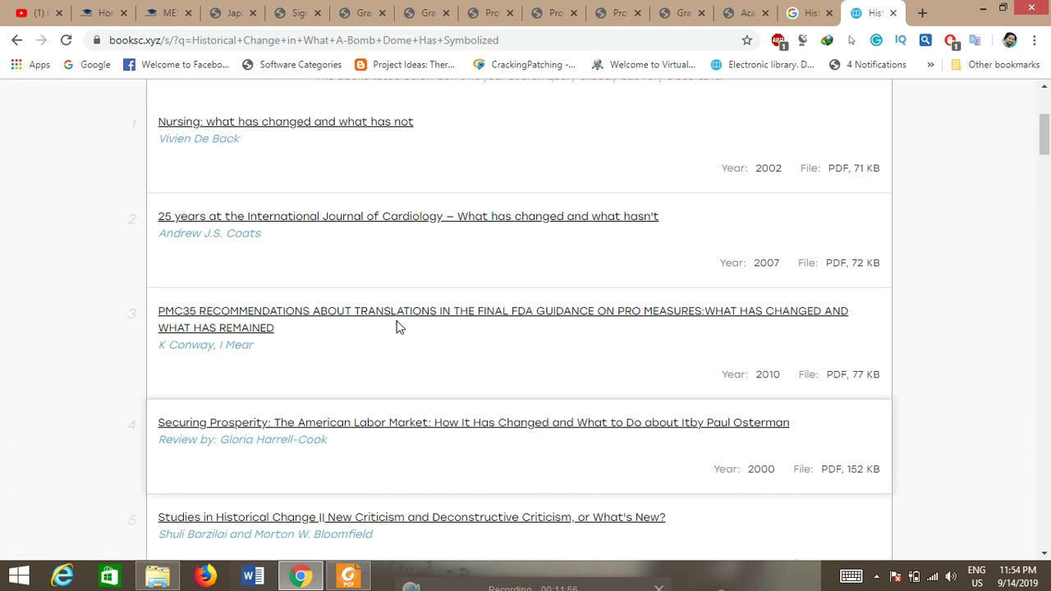
{"action": "scroll", "coordinate": [399, 327], "scroll_direction": "up", "scroll_amount": 3}
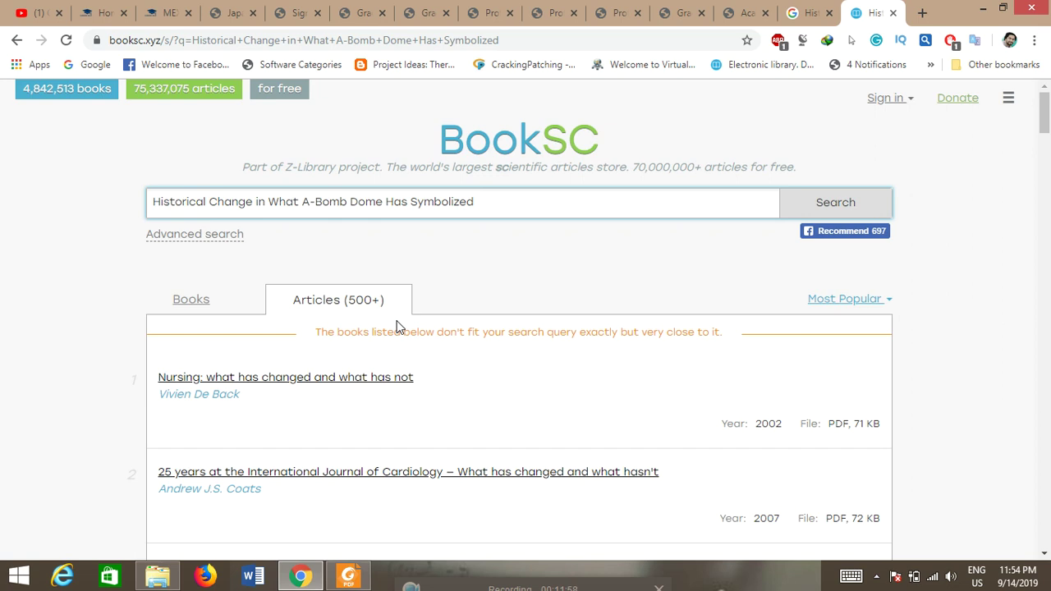
{"action": "left_click", "coordinate": [550, 8]}
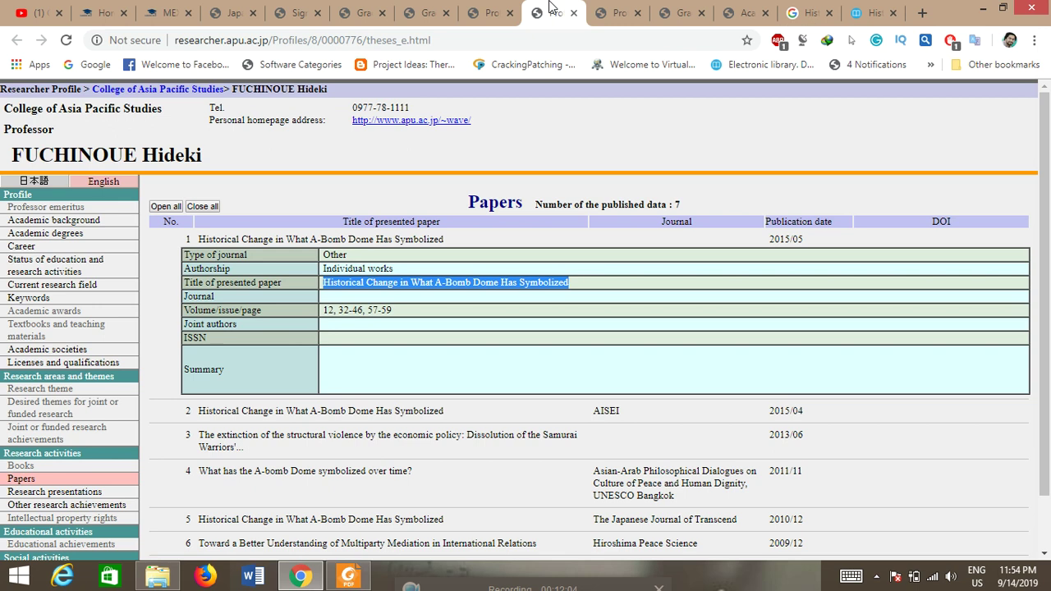
Step: Select the professor's name heading on the APU faculty listing page
{"action": "left_click", "coordinate": [497, 10]}
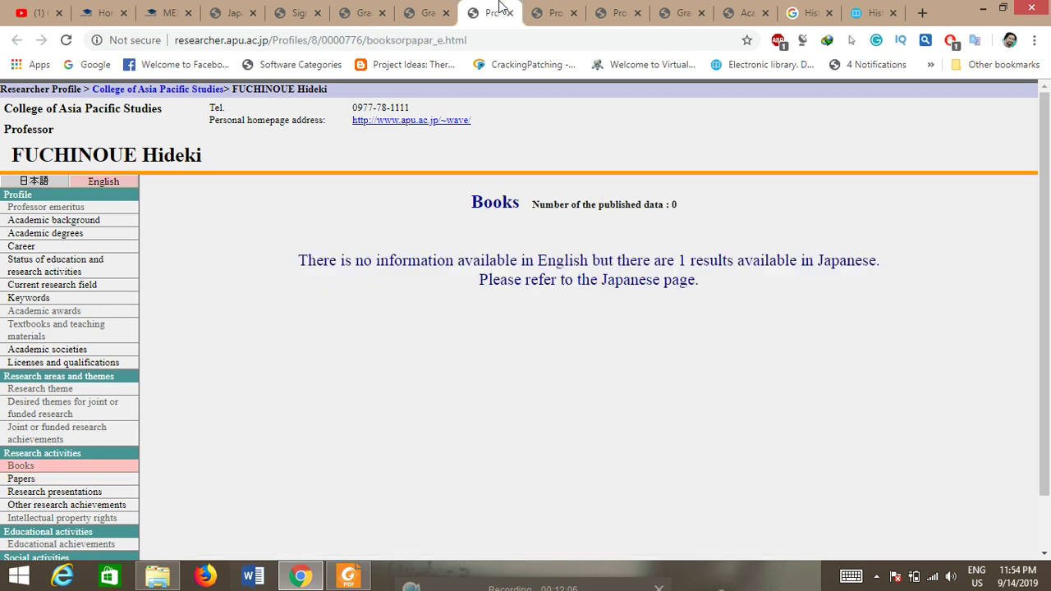
{"action": "left_click", "coordinate": [436, 10]}
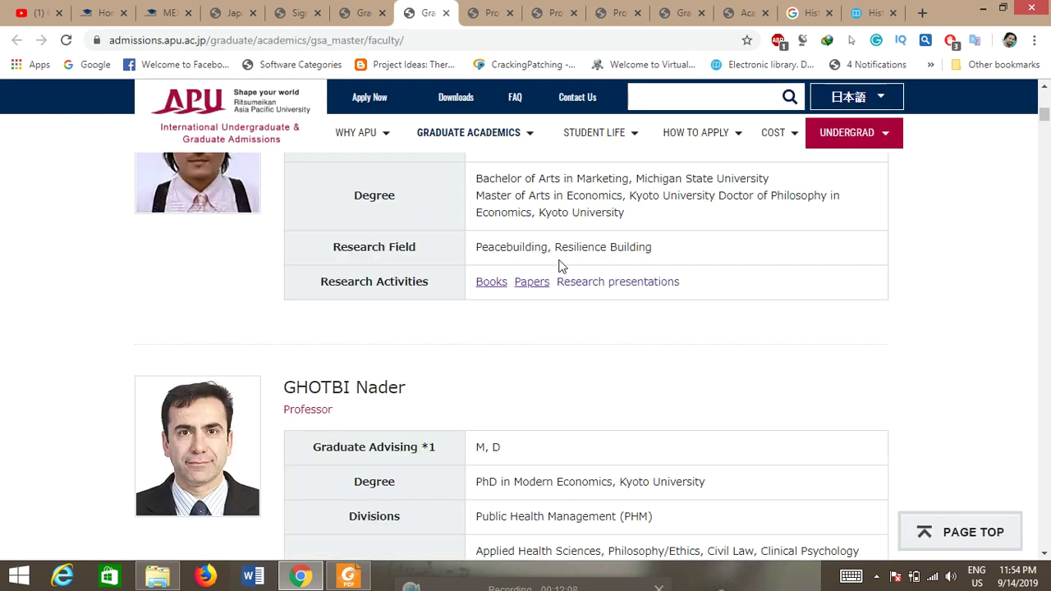
{"action": "scroll", "coordinate": [563, 265], "scroll_direction": "up", "scroll_amount": 1}
{"action": "scroll", "coordinate": [563, 265], "scroll_direction": "up", "scroll_amount": 1}
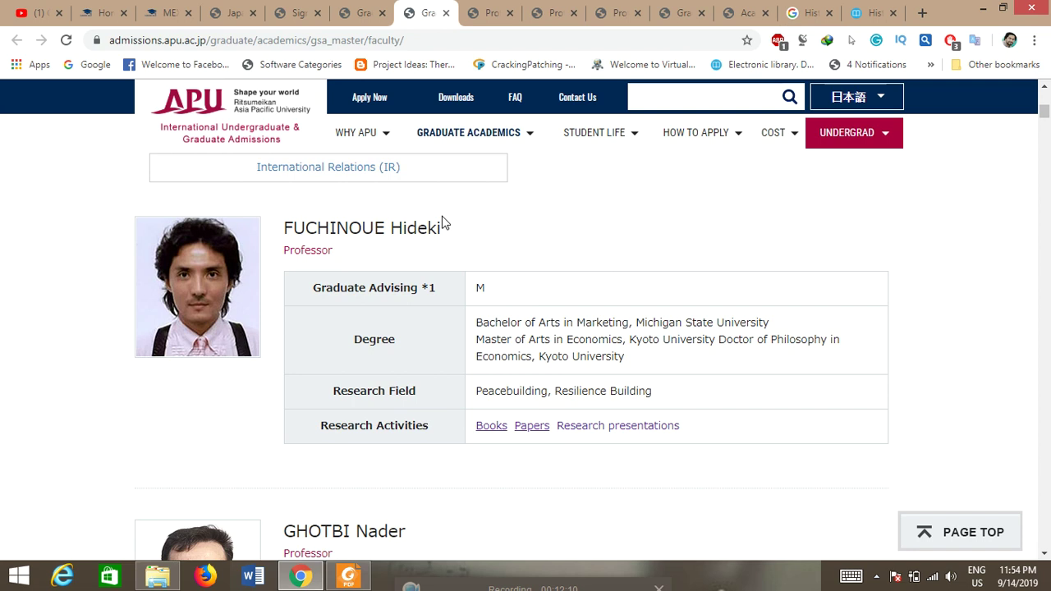
{"action": "left_click_drag", "start_coordinate": [332, 250], "coordinate": [305, 240]}
{"action": "left_click_drag", "start_coordinate": [451, 230], "coordinate": [287, 228]}
{"action": "key", "text": "ctrl+c"}
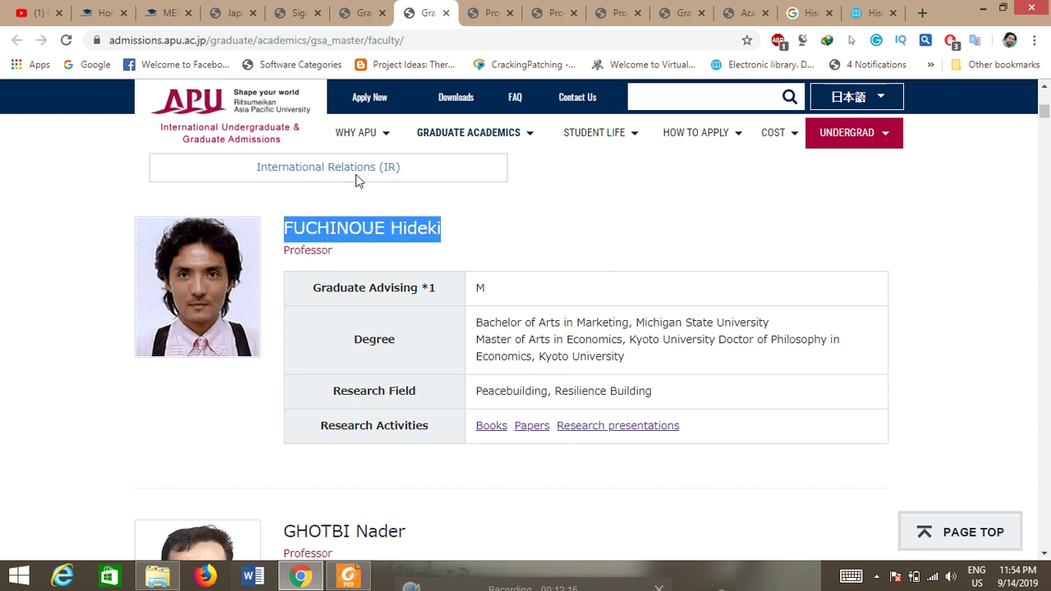
Step: Search Google for the professor's name followed by 'apu Japan'
{"action": "left_click", "coordinate": [809, 12]}
{"action": "left_click_drag", "start_coordinate": [469, 111], "coordinate": [129, 121]}
{"action": "key", "text": "ctrl+v"}
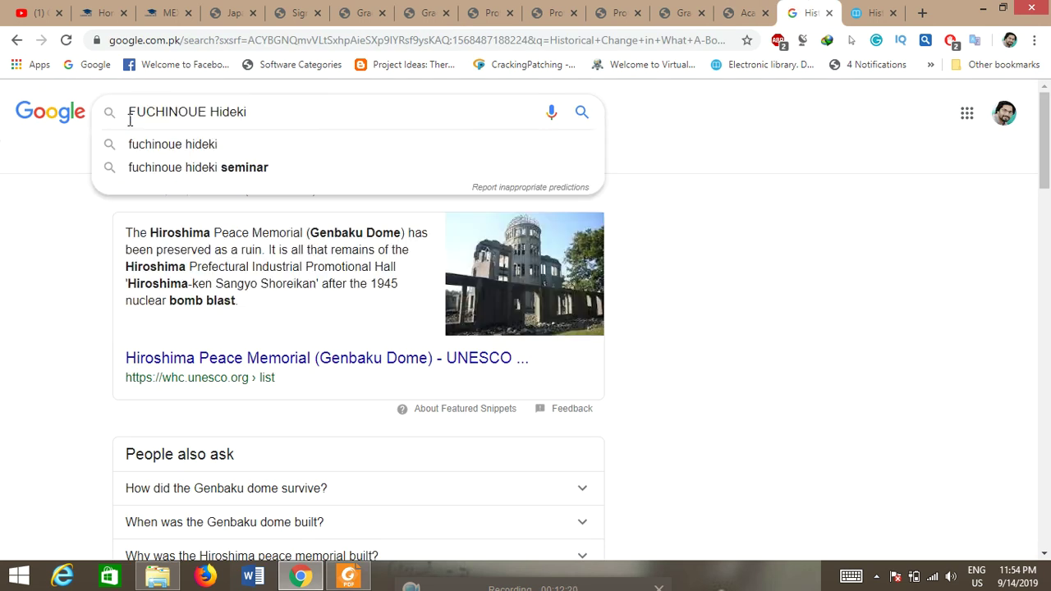
{"action": "type", "text": "apu Japan"}
{"action": "key", "text": "Return"}
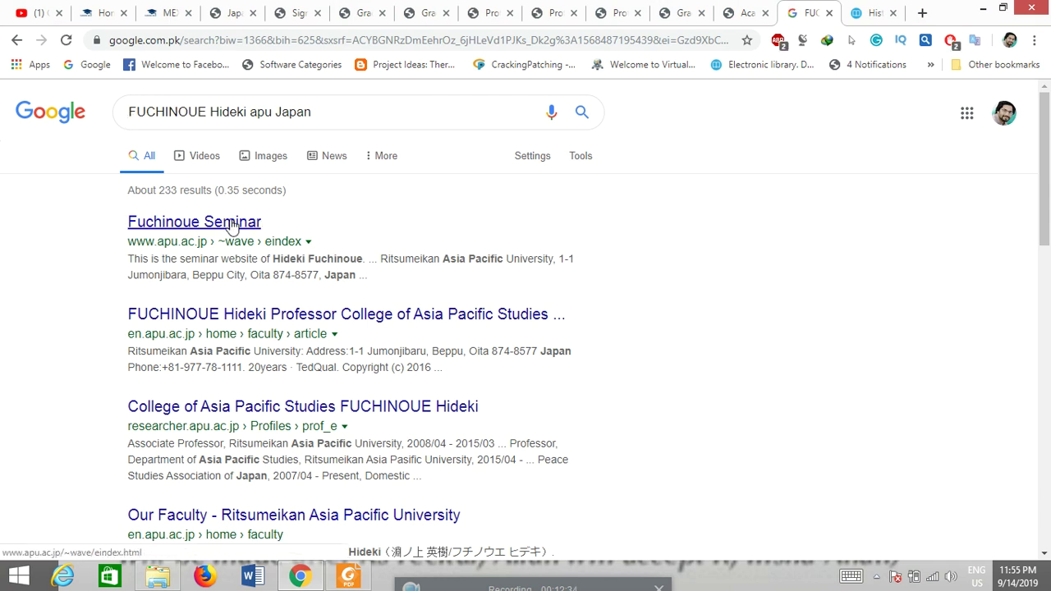
Step: Open the professor's seminar site and Our Faculty profile from the results in new tabs
{"action": "right_click", "coordinate": [232, 228]}
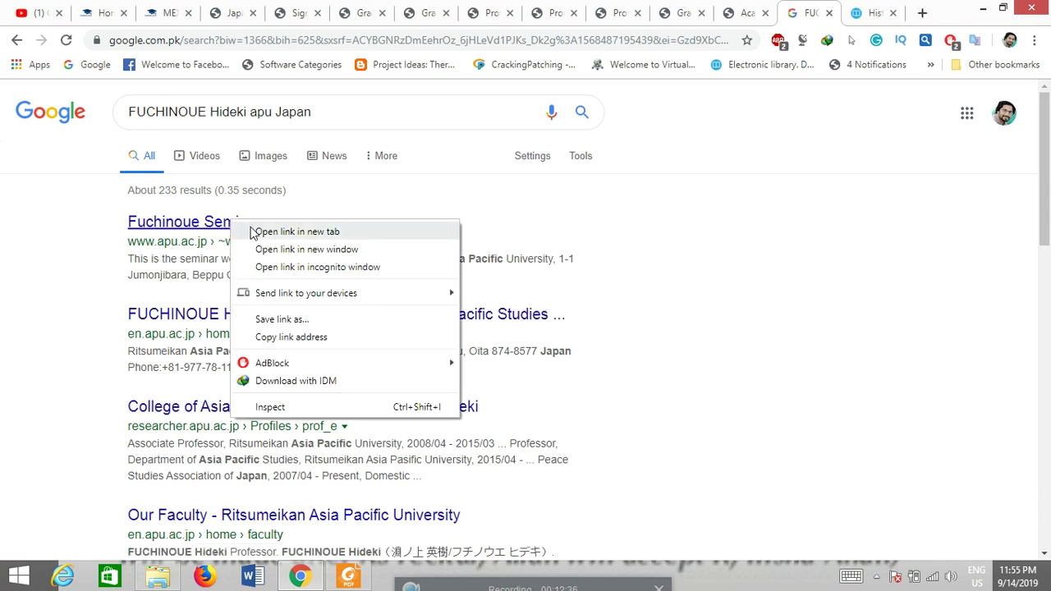
{"action": "left_click", "coordinate": [279, 231]}
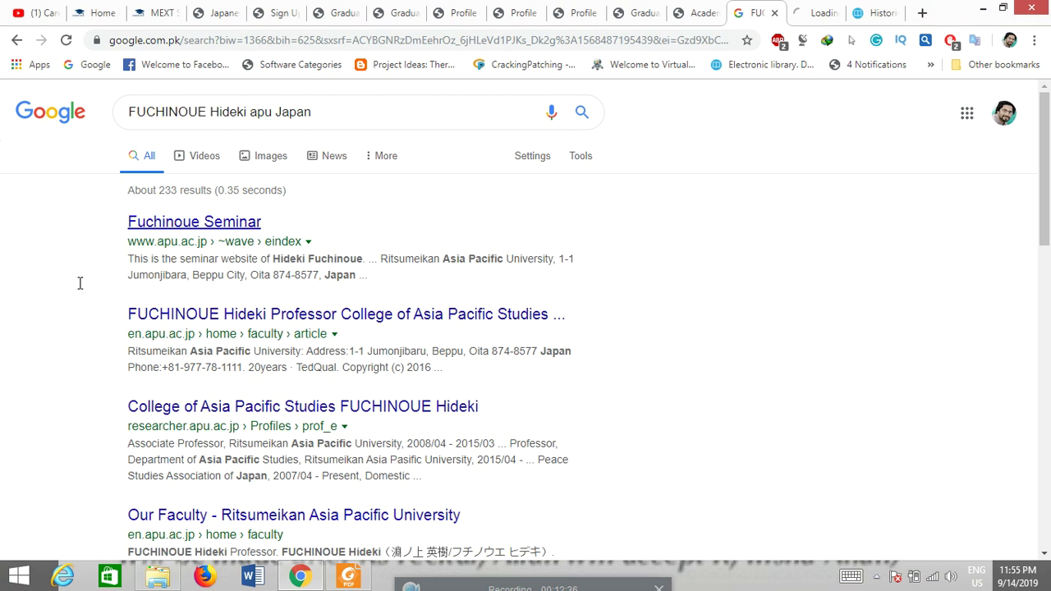
{"action": "right_click", "coordinate": [262, 316]}
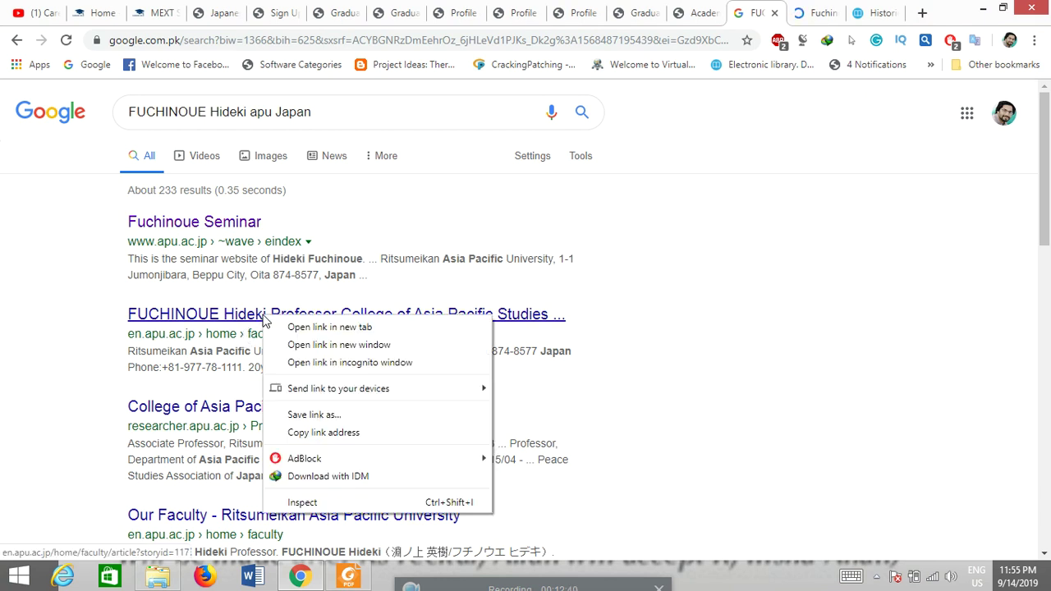
{"action": "left_click", "coordinate": [305, 332]}
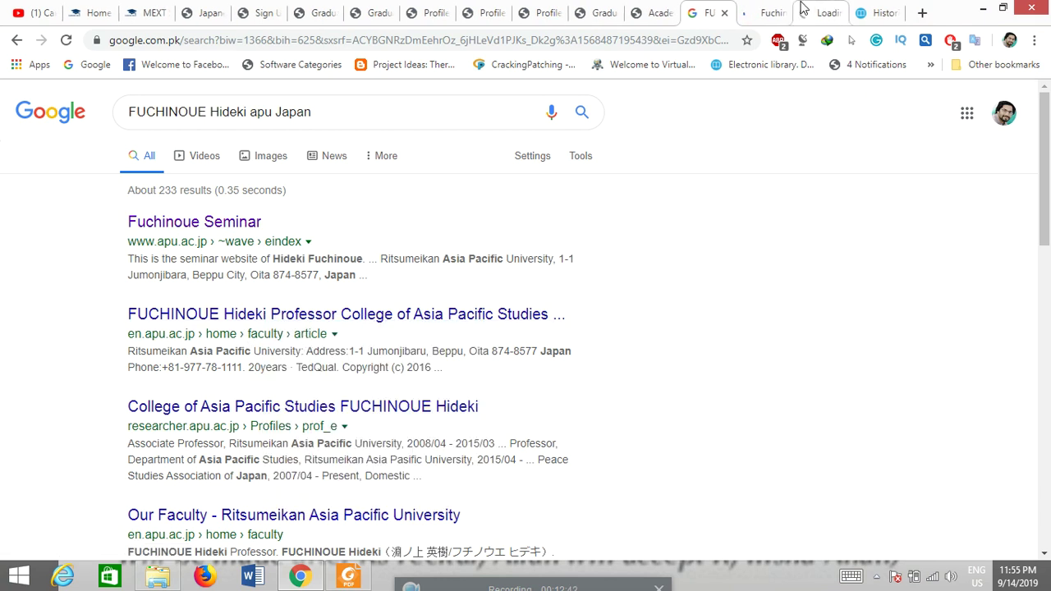
{"action": "mouse_move", "coordinate": [780, 14]}
{"action": "left_mouse_down"}
{"action": "mouse_move", "coordinate": [781, 41]}
{"action": "mouse_move", "coordinate": [779, 25]}
{"action": "left_mouse_up"}
{"action": "left_click", "coordinate": [1031, 8]}
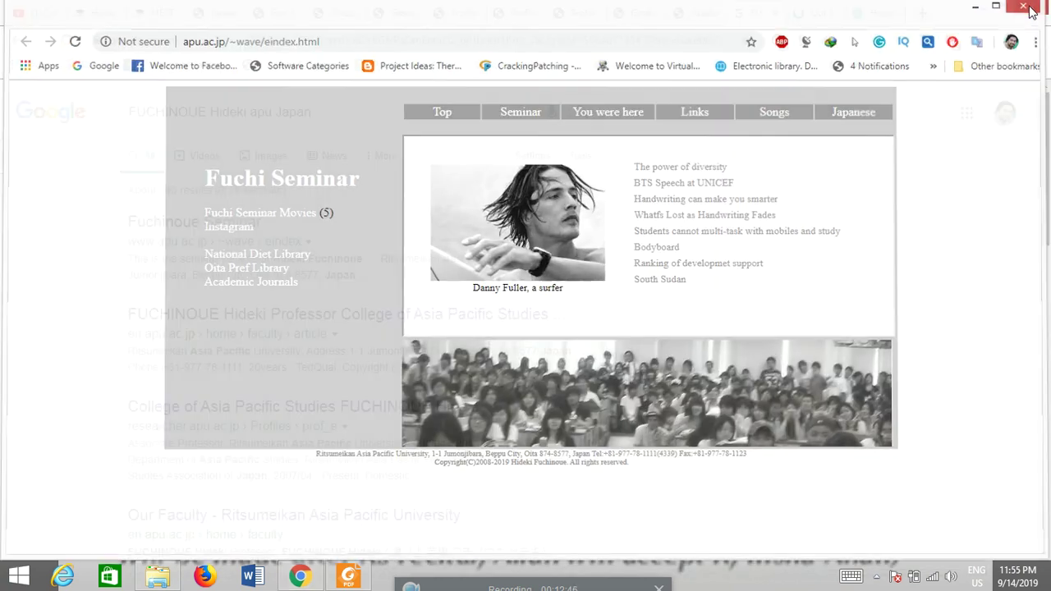
{"action": "left_click", "coordinate": [803, 12]}
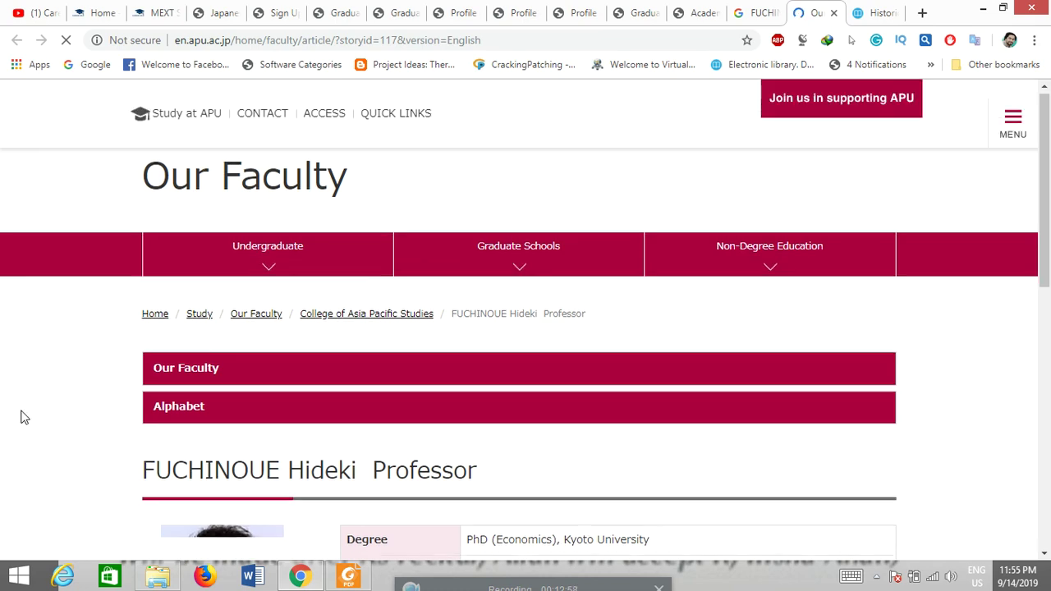
Step: Read through the Our Faculty profile, then return to the admissions faculty listing
{"action": "scroll", "coordinate": [25, 418], "scroll_direction": "down", "scroll_amount": 3}
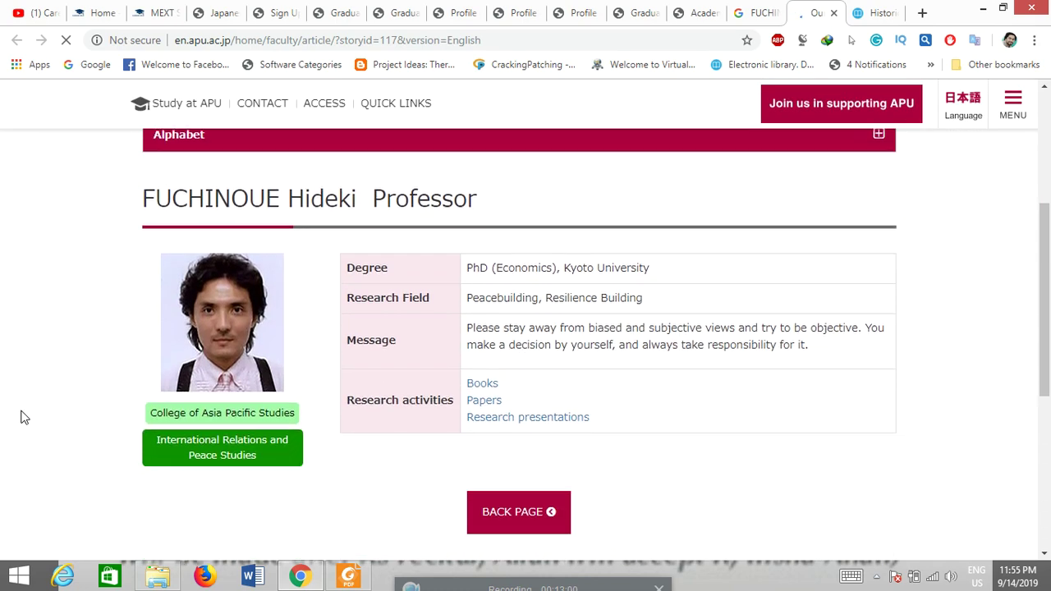
{"action": "scroll", "coordinate": [25, 418], "scroll_direction": "down", "scroll_amount": 2}
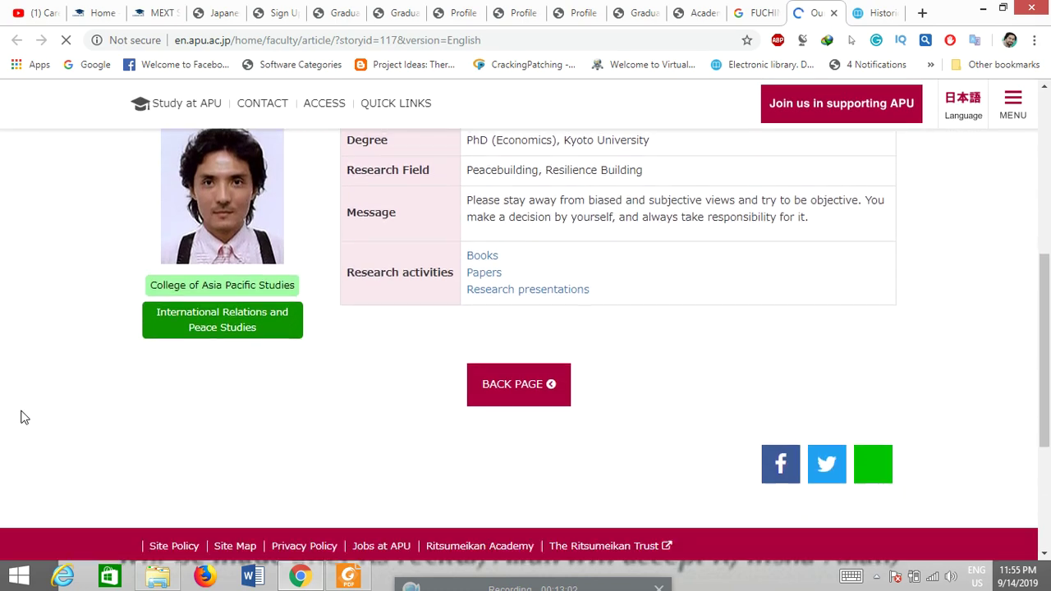
{"action": "scroll", "coordinate": [25, 418], "scroll_direction": "down", "scroll_amount": 1}
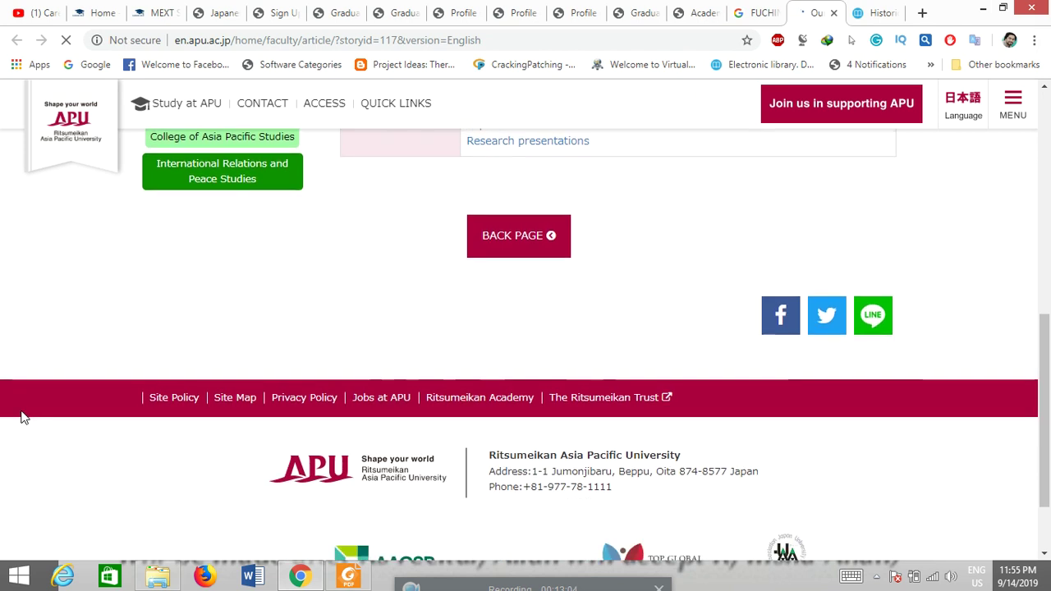
{"action": "scroll", "coordinate": [24, 417], "scroll_direction": "down", "scroll_amount": 1}
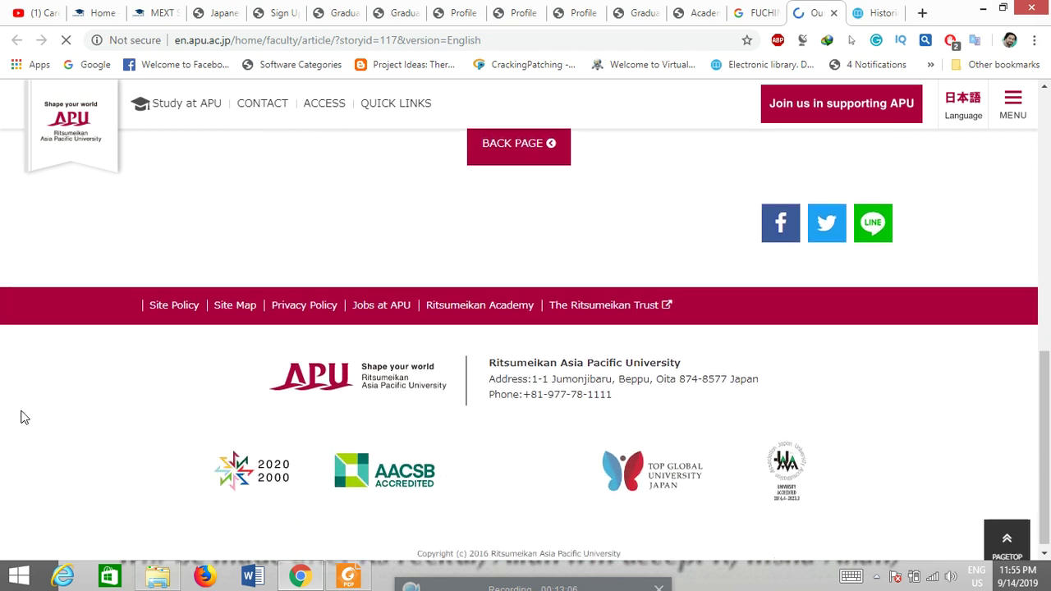
{"action": "scroll", "coordinate": [24, 418], "scroll_direction": "up", "scroll_amount": 4}
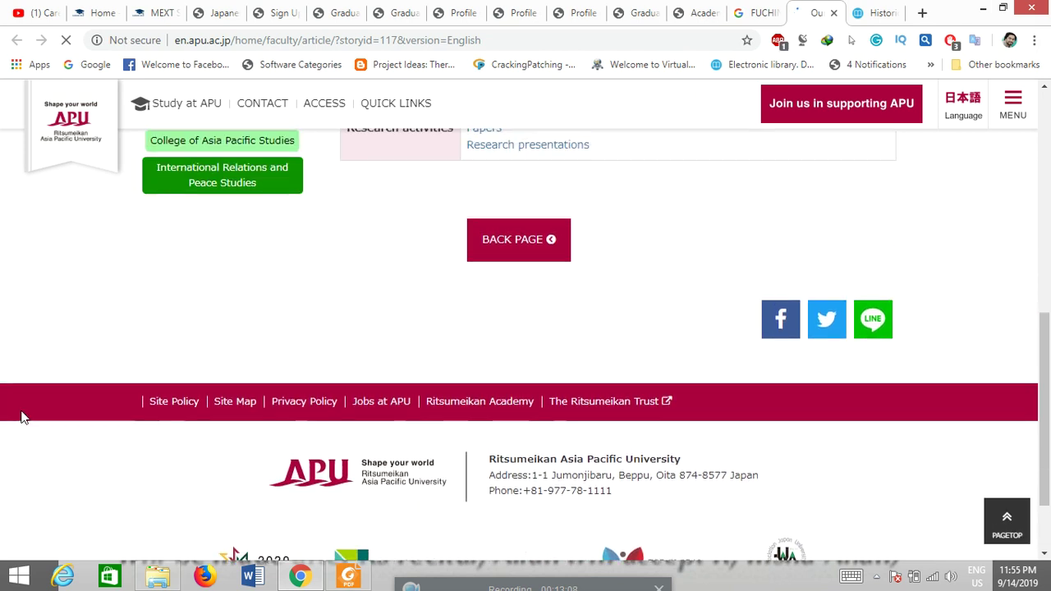
{"action": "scroll", "coordinate": [25, 418], "scroll_direction": "up", "scroll_amount": 1}
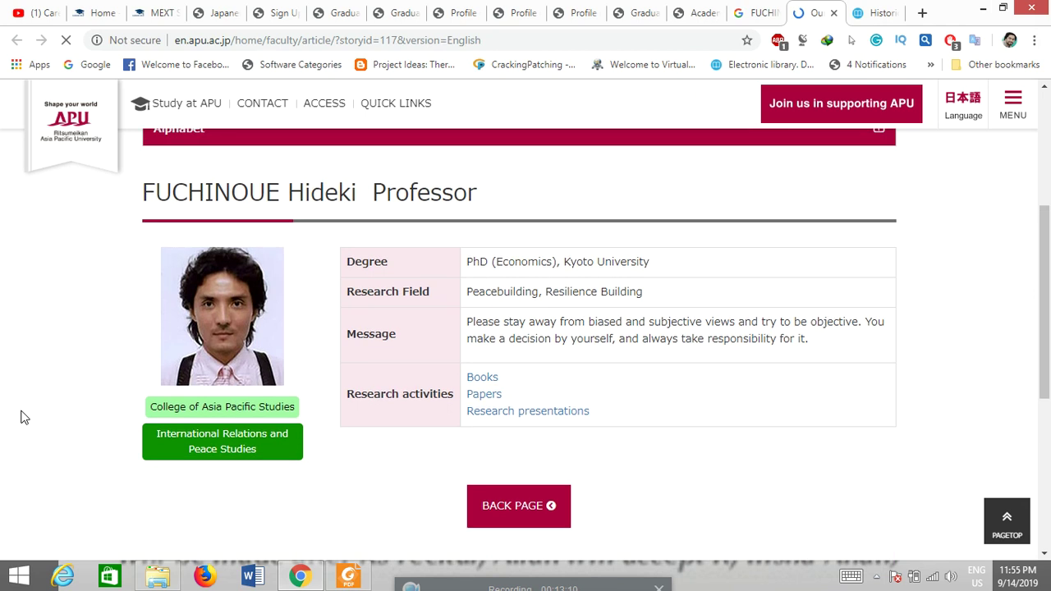
{"action": "scroll", "coordinate": [25, 418], "scroll_direction": "up", "scroll_amount": 1}
{"action": "scroll", "coordinate": [24, 418], "scroll_direction": "up", "scroll_amount": 1}
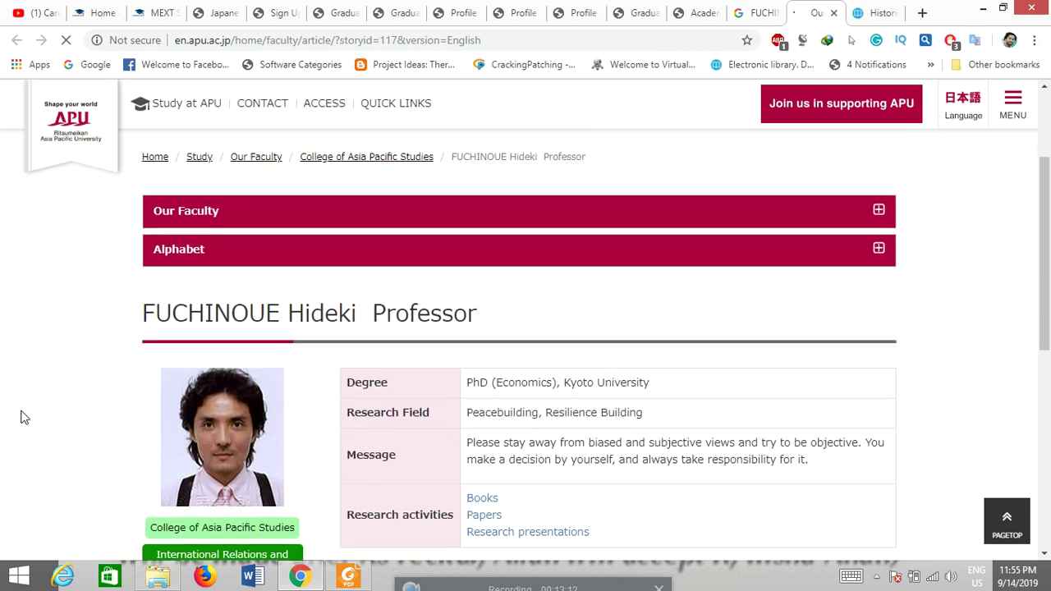
{"action": "scroll", "coordinate": [24, 418], "scroll_direction": "up", "scroll_amount": 2}
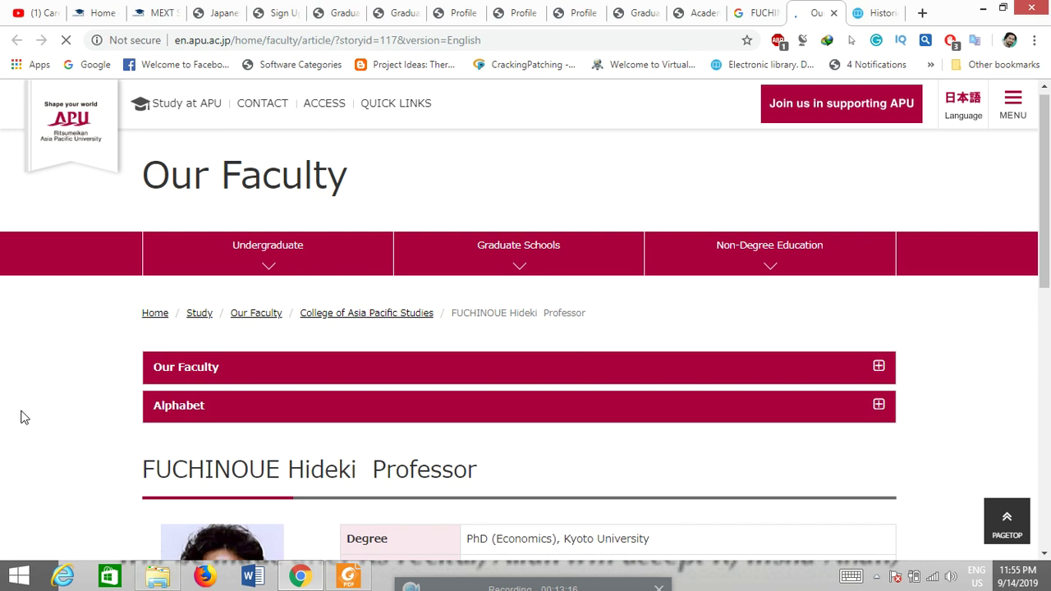
{"action": "left_click", "coordinate": [394, 8]}
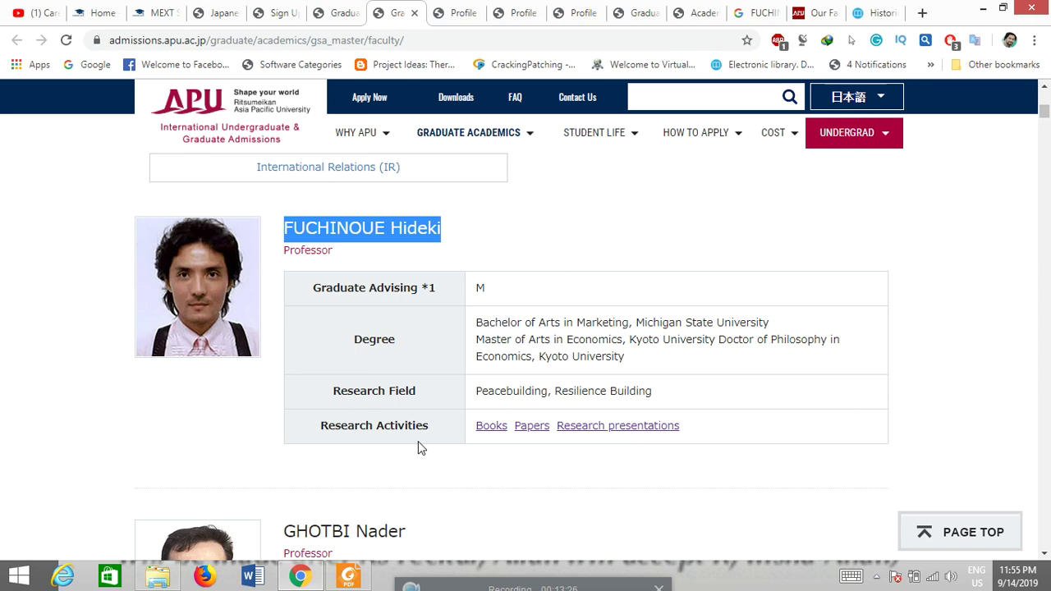
{"action": "left_click", "coordinate": [359, 574]}
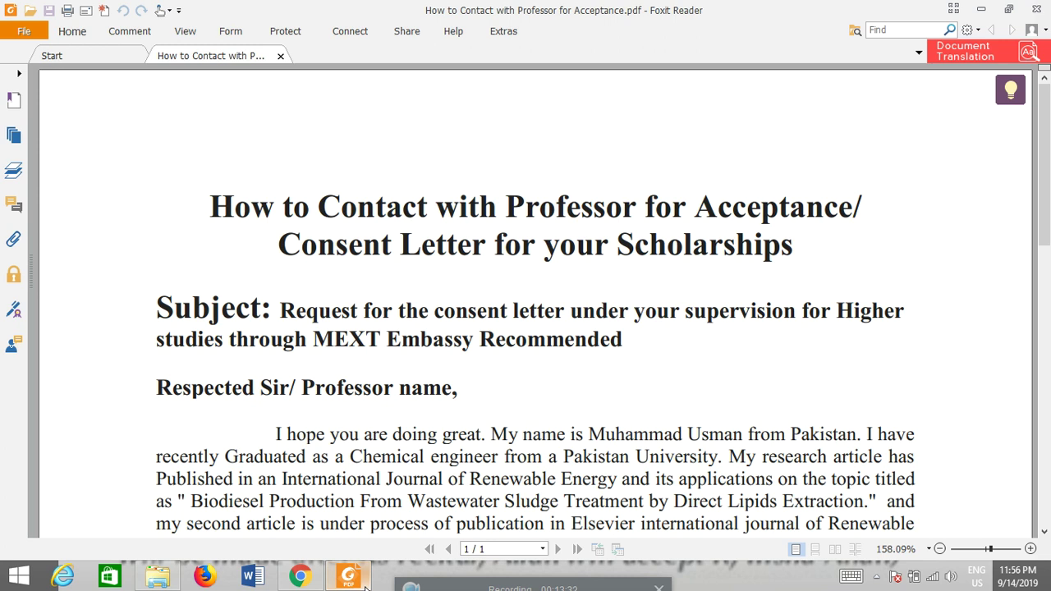
{"action": "key", "text": "Down"}
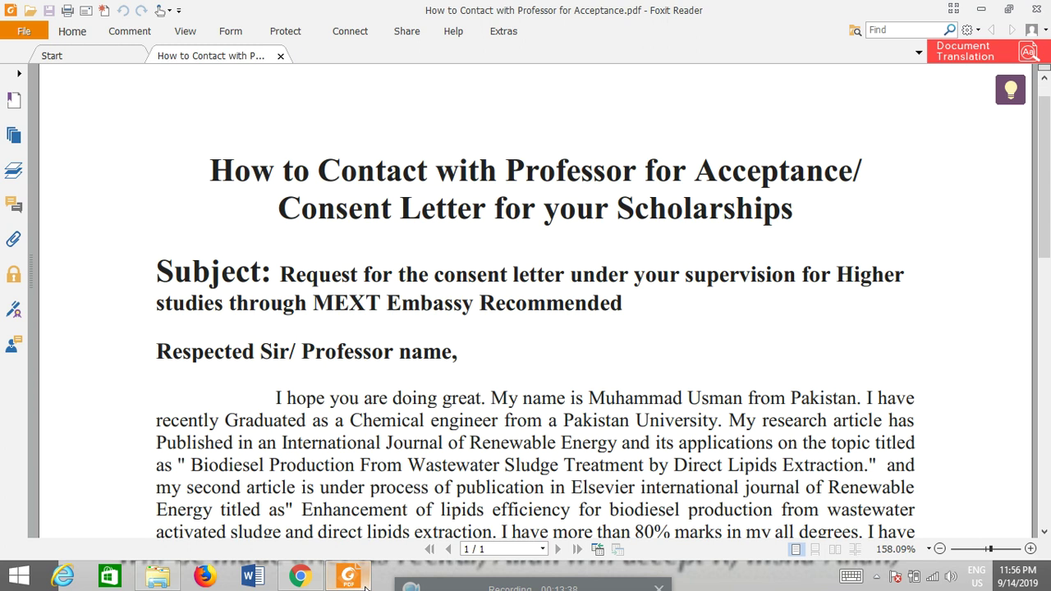
{"action": "key", "text": "Down"}
{"action": "key", "text": "Down"}
{"action": "key", "text": "Down"}
{"action": "key", "text": "Down"}
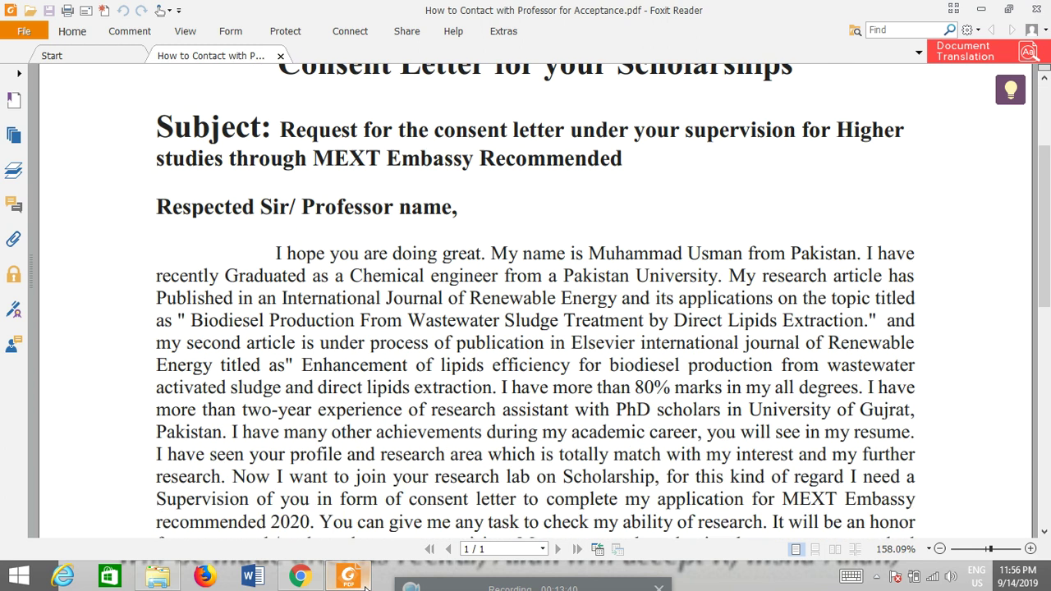
{"action": "key", "text": "Down"}
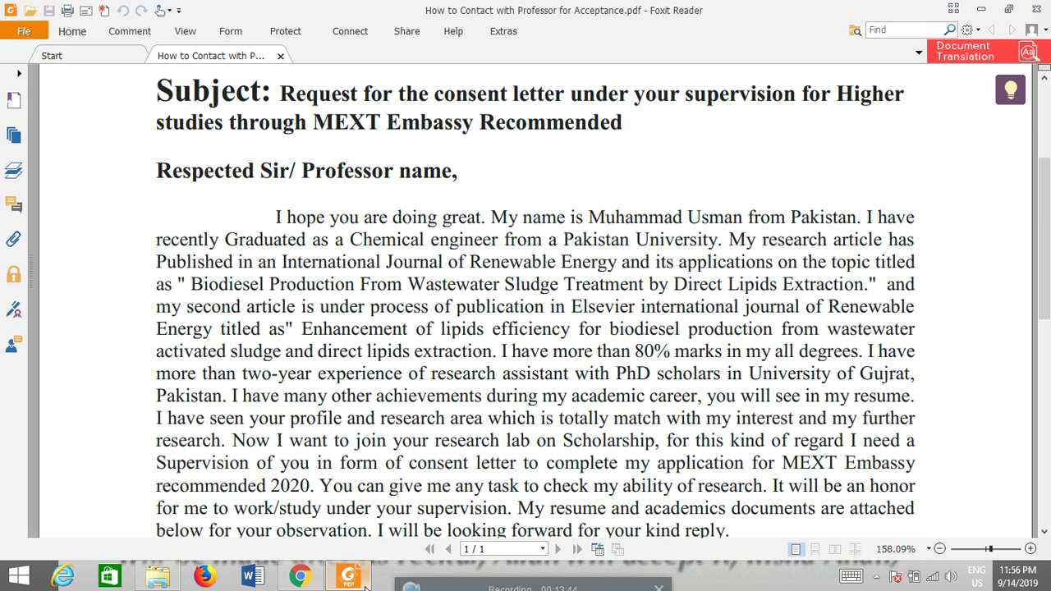
{"action": "key", "text": "Down"}
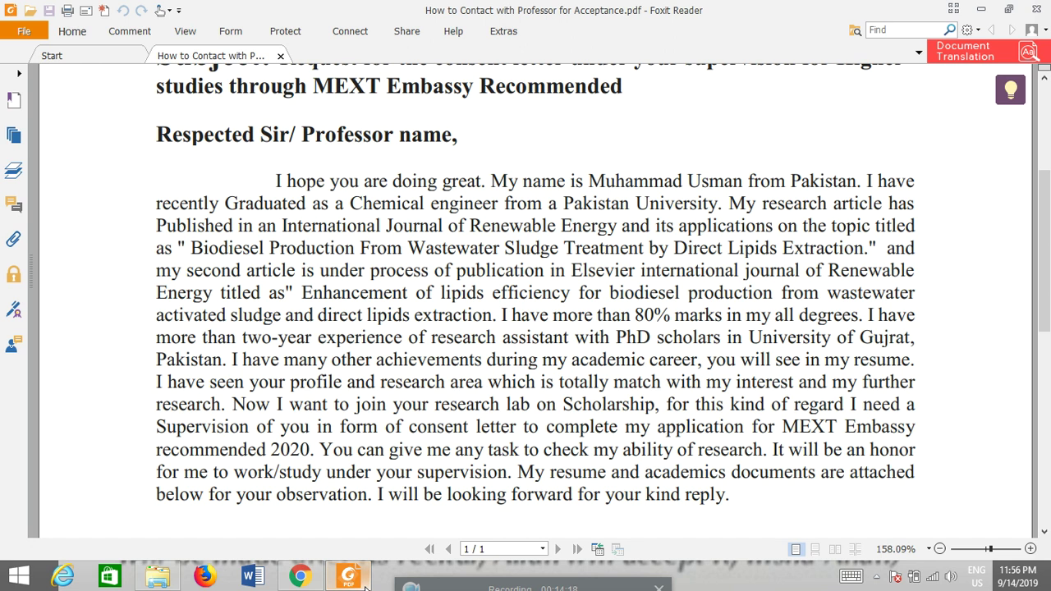
{"action": "left_click", "coordinate": [299, 577]}
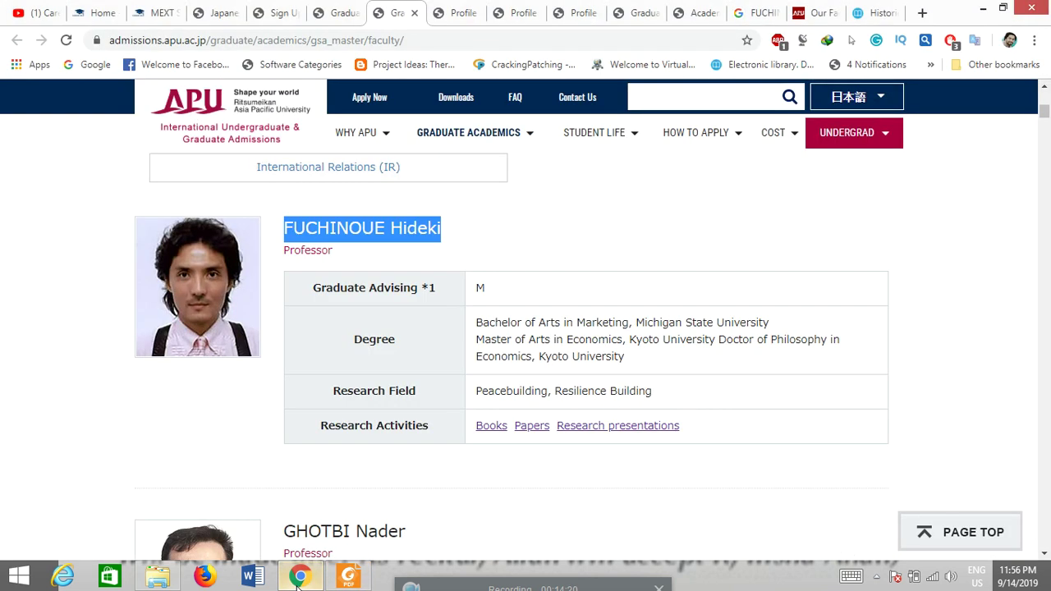
Step: Close the four leftover faculty and researcher profile tabs
{"action": "left_click", "coordinate": [415, 15]}
{"action": "left_click", "coordinate": [414, 14]}
{"action": "left_click", "coordinate": [415, 14]}
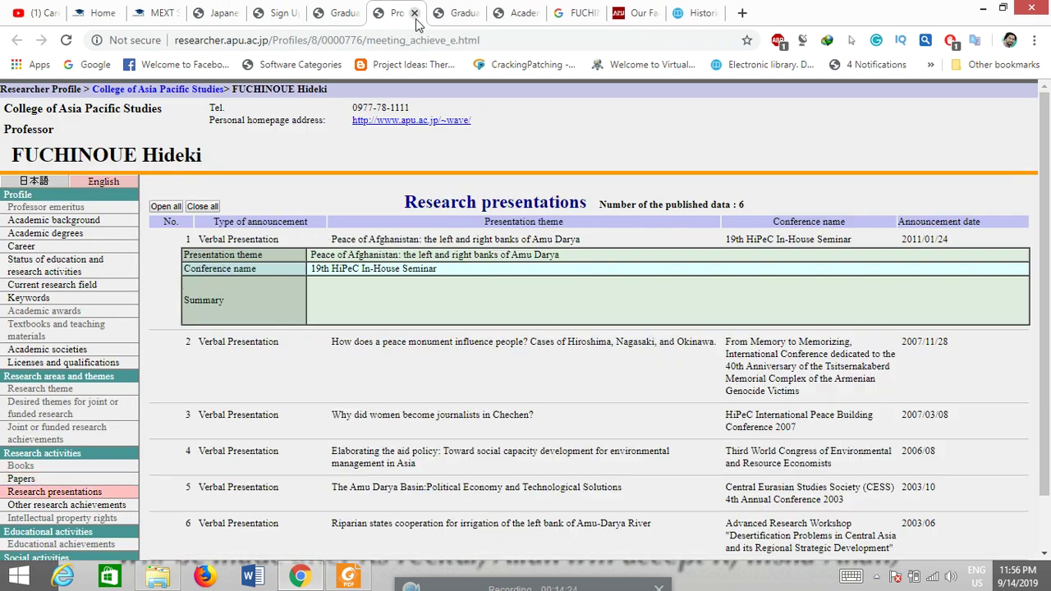
{"action": "left_click", "coordinate": [414, 14]}
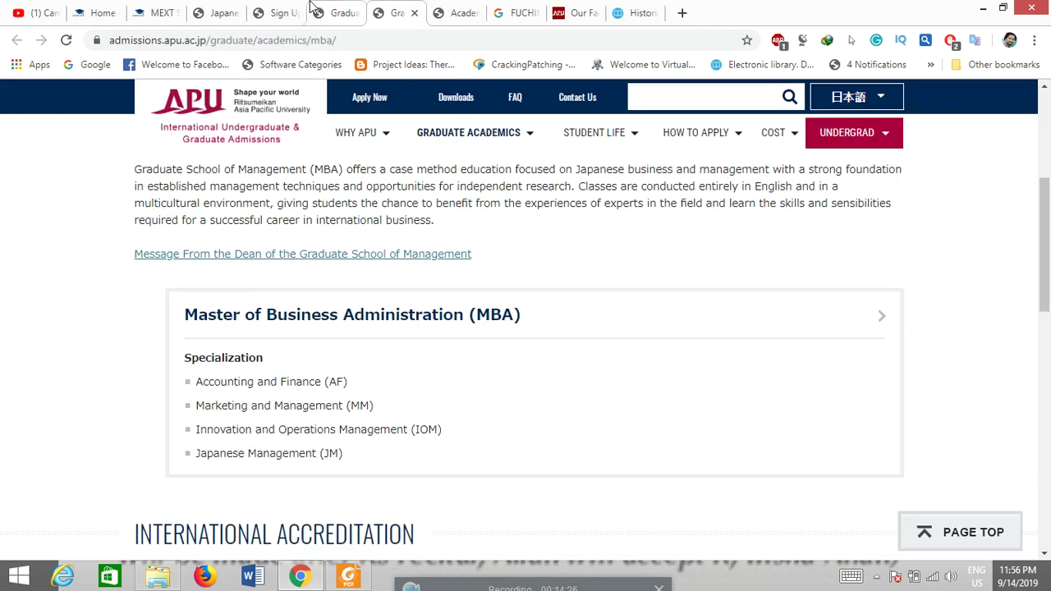
Step: Go from the Japanese Government Scholarship page's APPLY NOW to the Online Application System sign-up form
{"action": "left_click", "coordinate": [314, 8]}
{"action": "left_click", "coordinate": [287, 9]}
{"action": "left_click", "coordinate": [220, 9]}
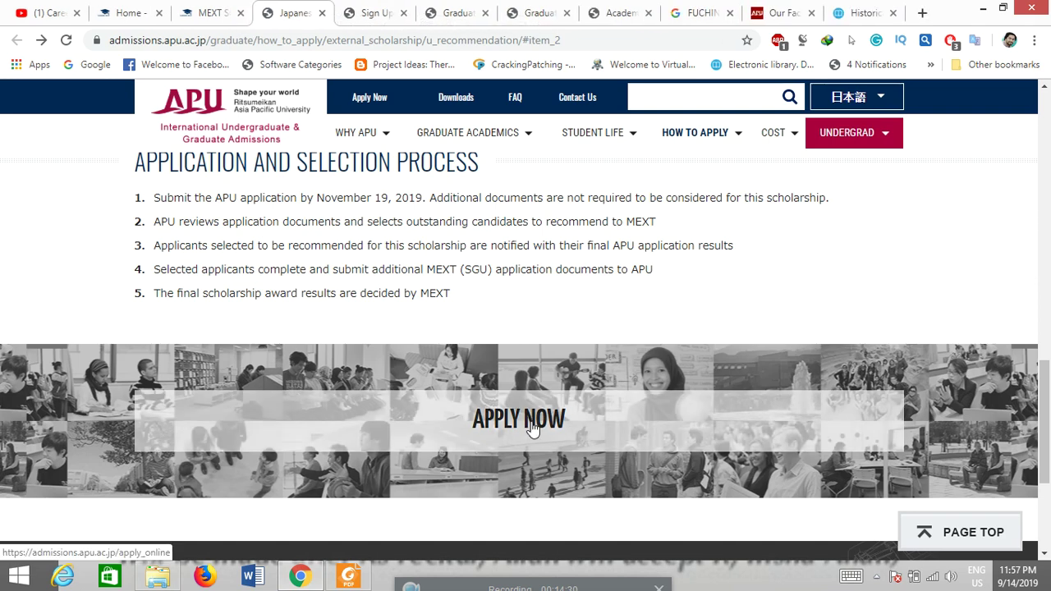
{"action": "left_click", "coordinate": [532, 426]}
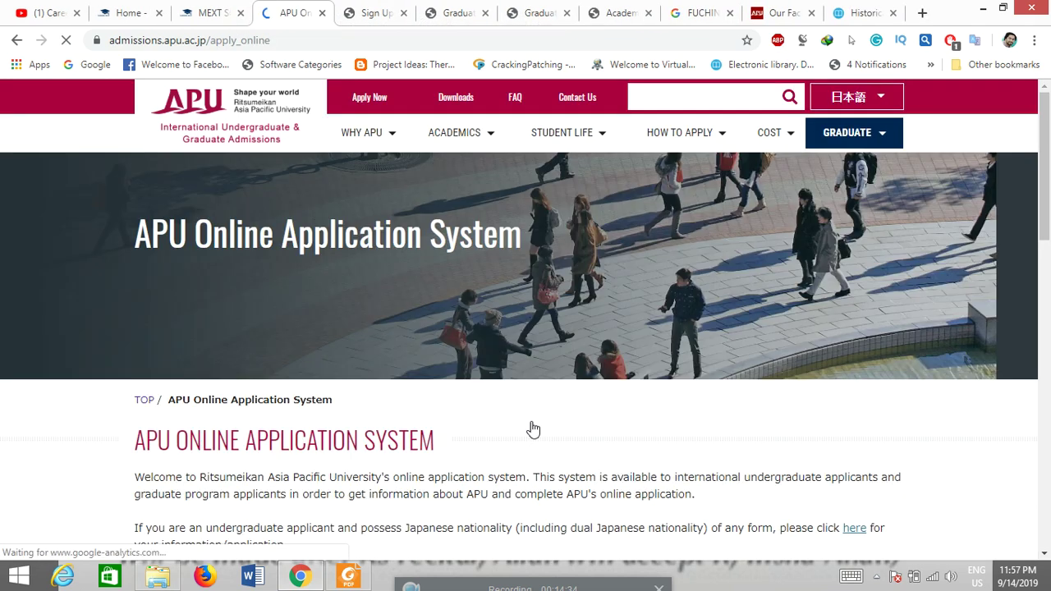
{"action": "scroll", "coordinate": [532, 427], "scroll_direction": "down", "scroll_amount": 6}
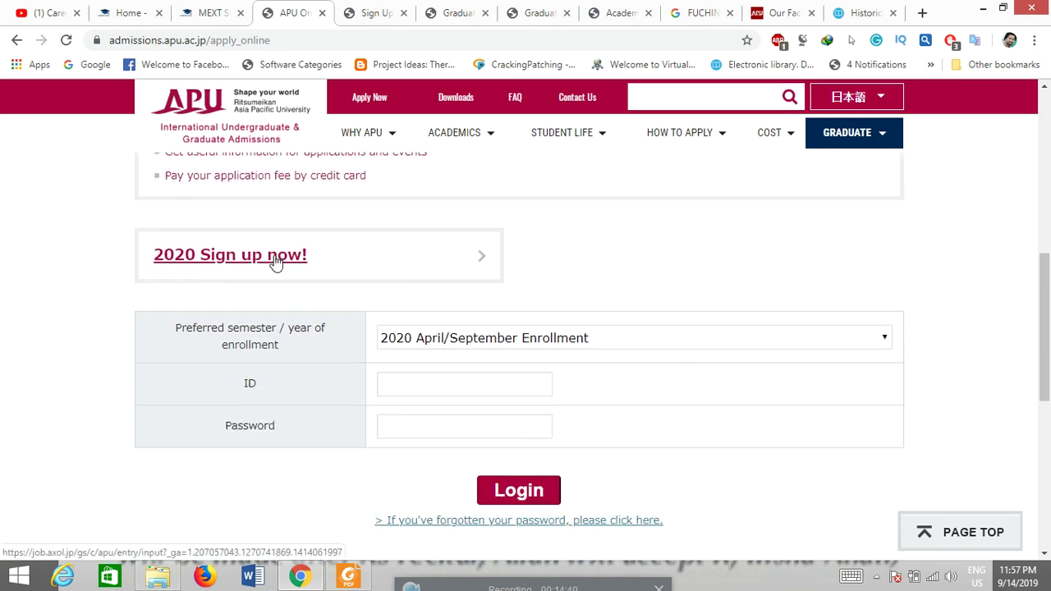
{"action": "left_click", "coordinate": [365, 13]}
Step: Autofill the applicant's name, e-mail and country, and choose Postgraduate and the September 2020 semester
{"action": "left_click", "coordinate": [321, 13]}
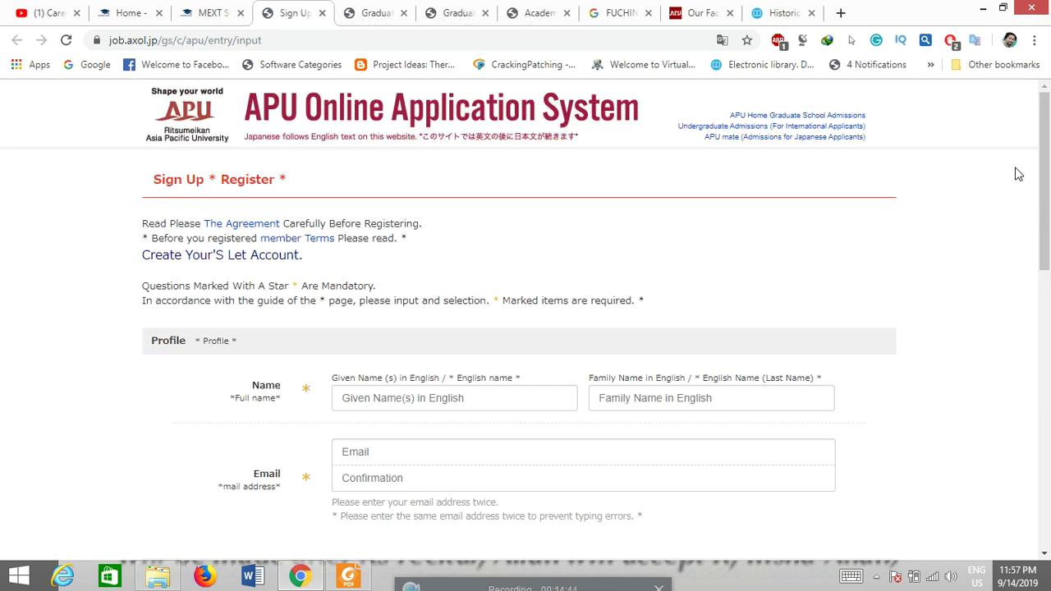
{"action": "left_click_drag", "start_coordinate": [1049, 174], "coordinate": [1049, 226]}
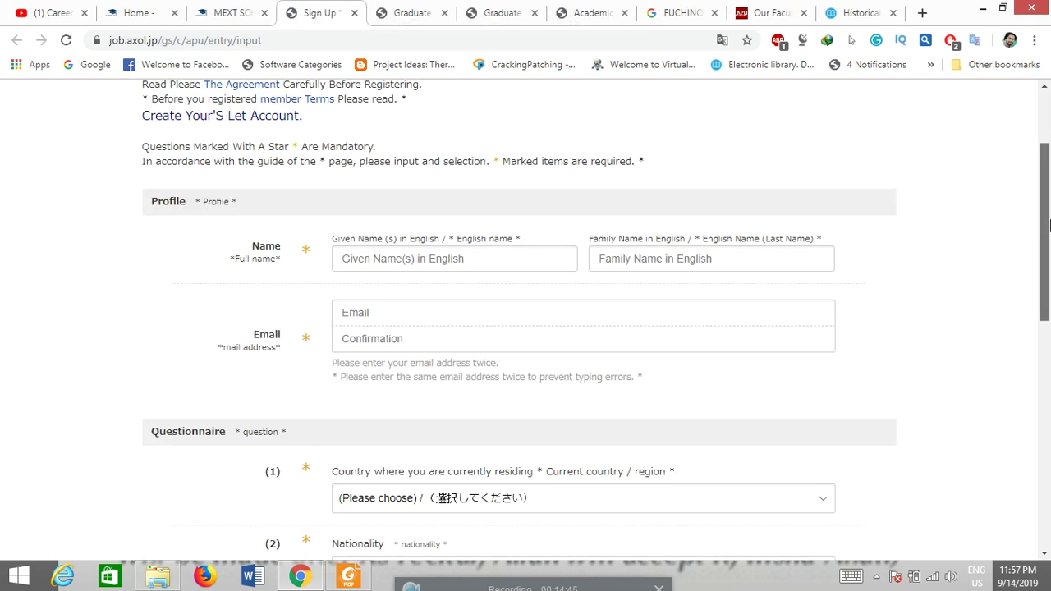
{"action": "left_click", "coordinate": [504, 258]}
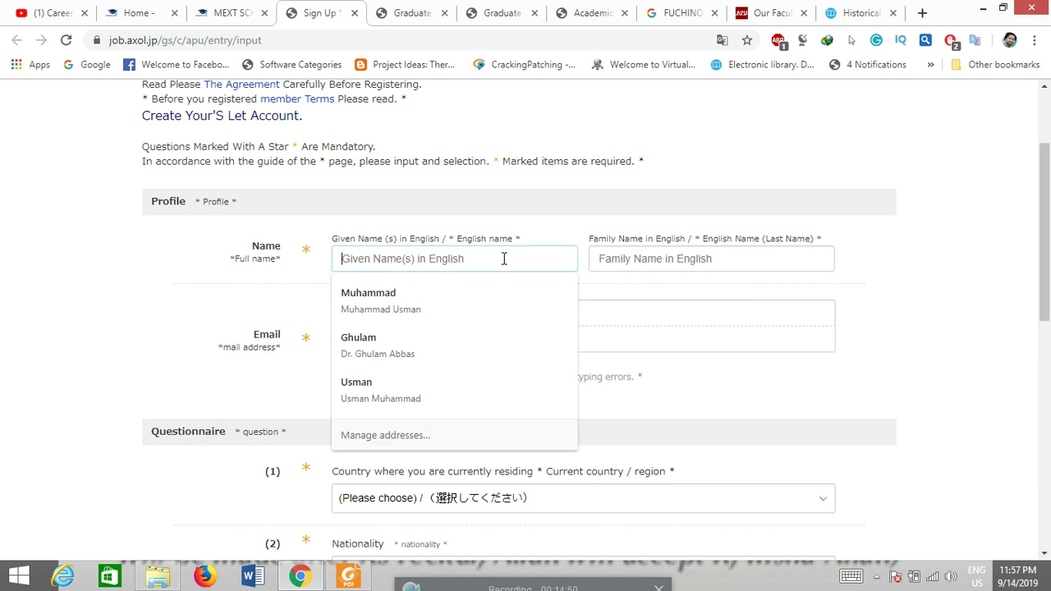
{"action": "left_click", "coordinate": [422, 298]}
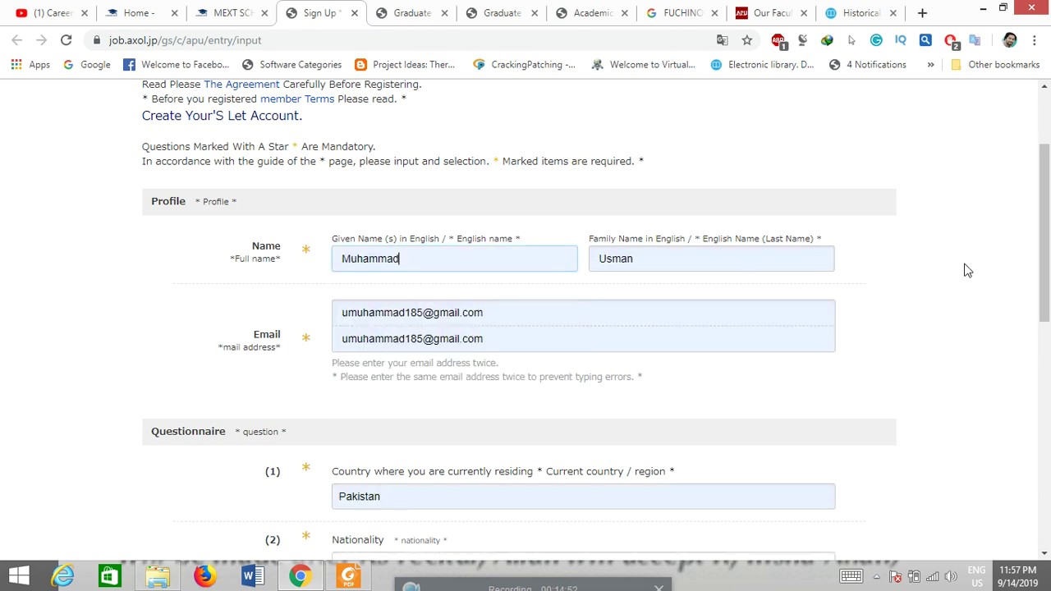
{"action": "left_click_drag", "start_coordinate": [1049, 260], "coordinate": [1049, 363]}
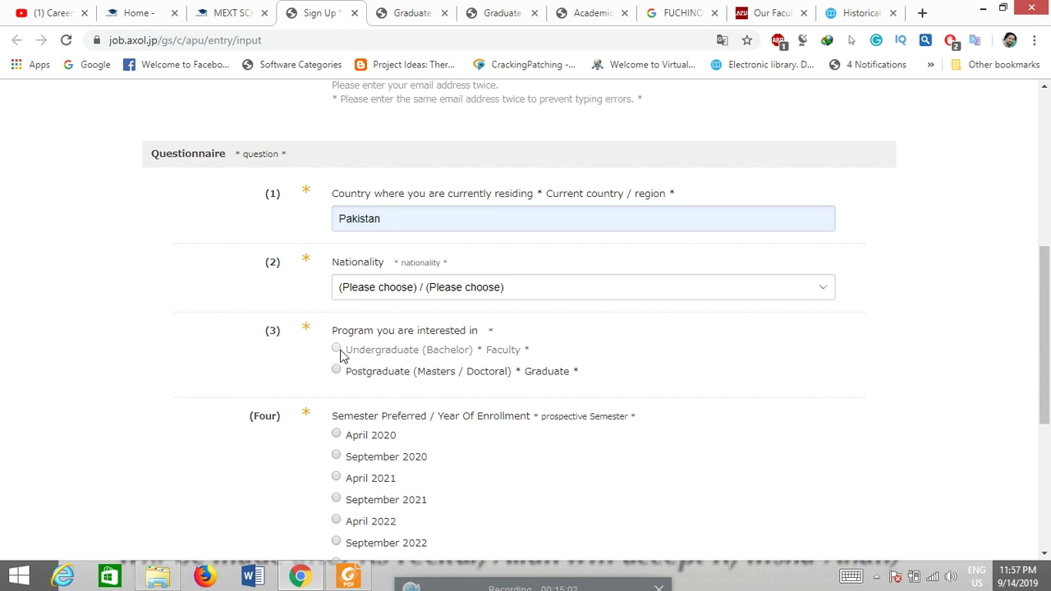
{"action": "left_click", "coordinate": [335, 371]}
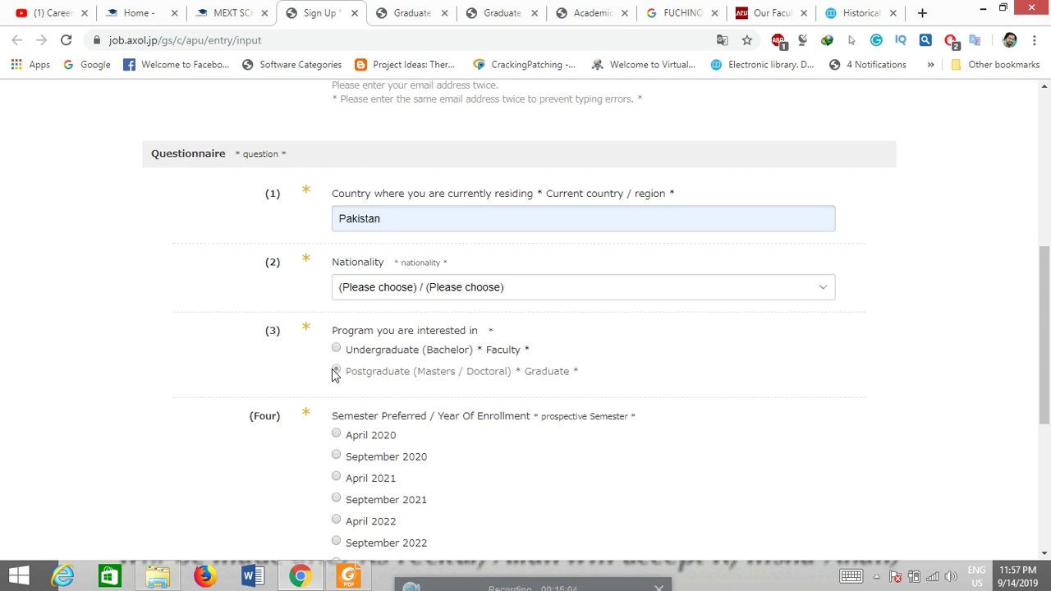
{"action": "left_click_drag", "start_coordinate": [1049, 324], "coordinate": [1045, 398]}
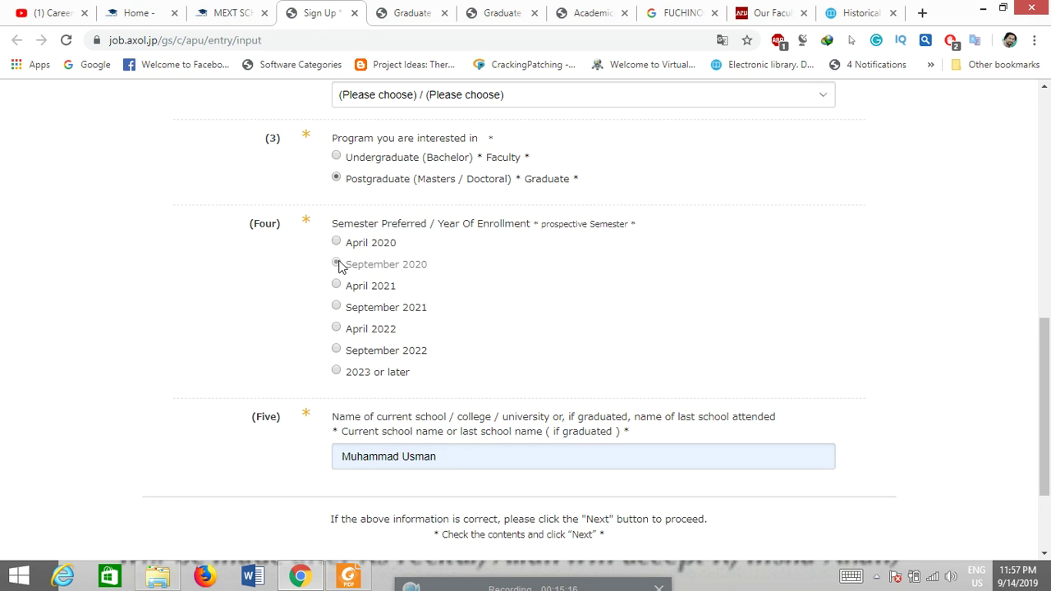
{"action": "left_click", "coordinate": [337, 263]}
{"action": "left_click_drag", "start_coordinate": [1048, 397], "coordinate": [1048, 416]}
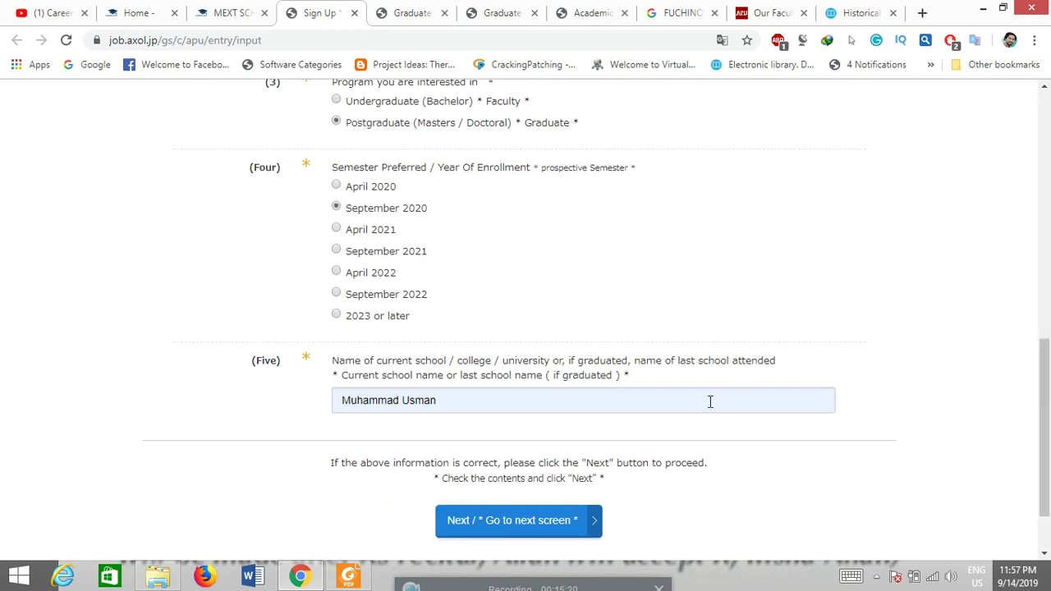
Step: Replace the school name with University of Gujrat and dismiss the resulting input error alert
{"action": "left_click", "coordinate": [439, 399]}
{"action": "left_click_drag", "start_coordinate": [439, 399], "coordinate": [348, 402]}
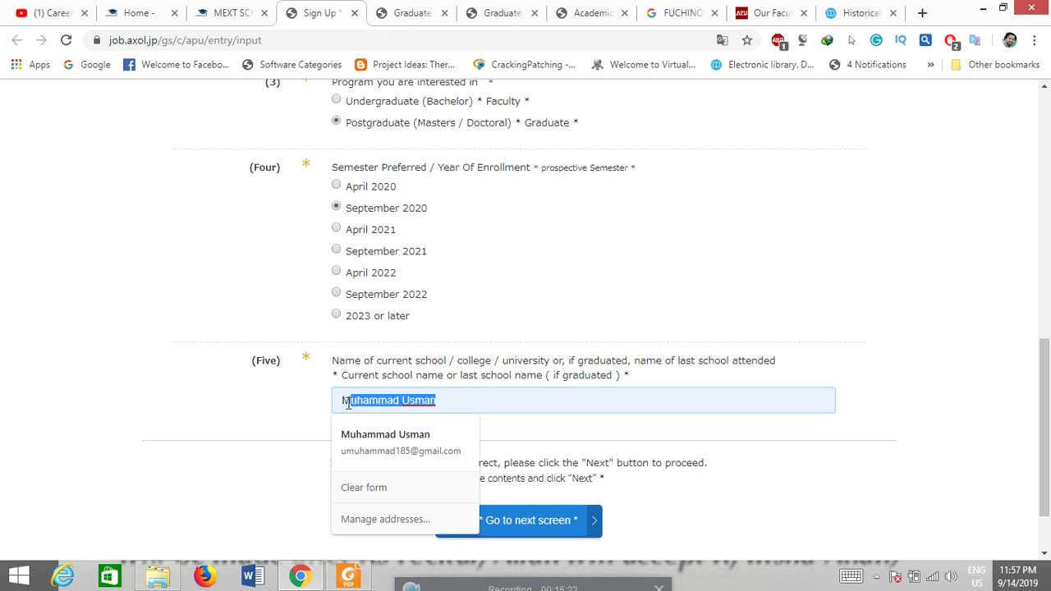
{"action": "key", "text": "BackSpace"}
{"action": "key", "text": "BackSpace"}
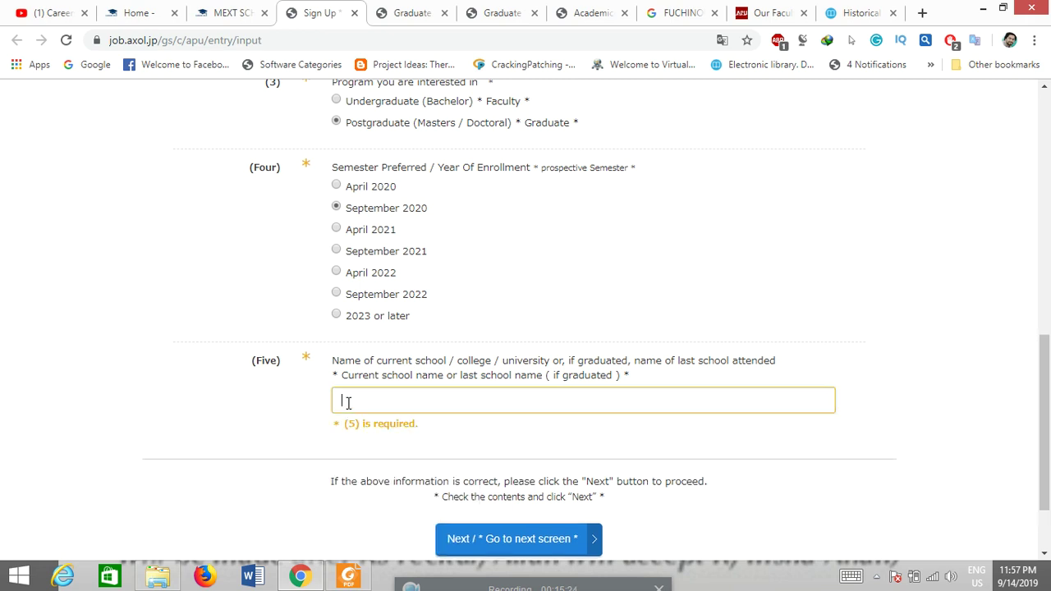
{"action": "type", "text": "Unive"}
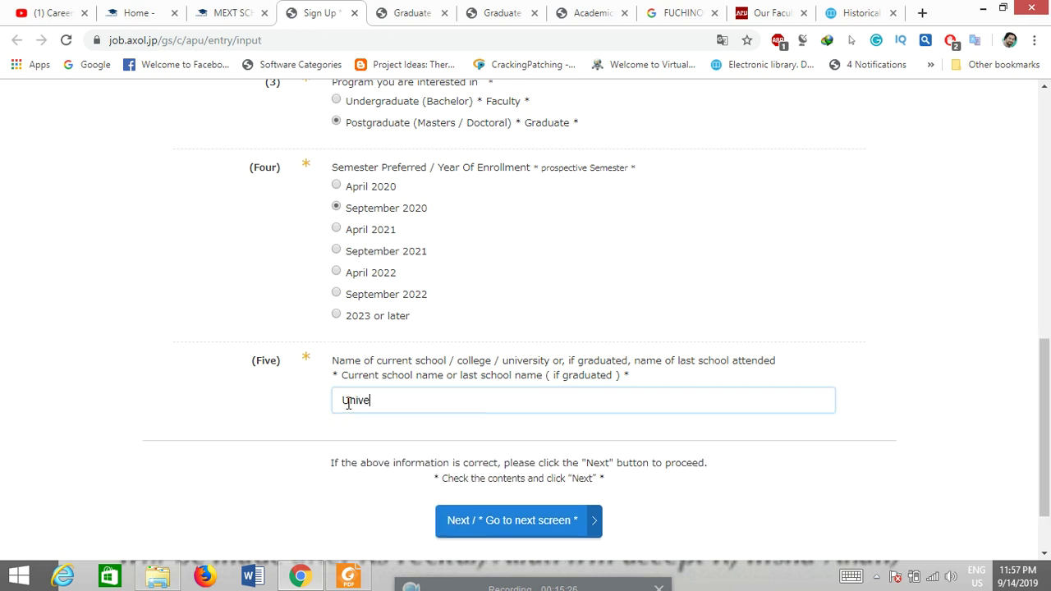
{"action": "type", "text": "rsity of Gujrat"}
{"action": "left_click", "coordinate": [514, 530]}
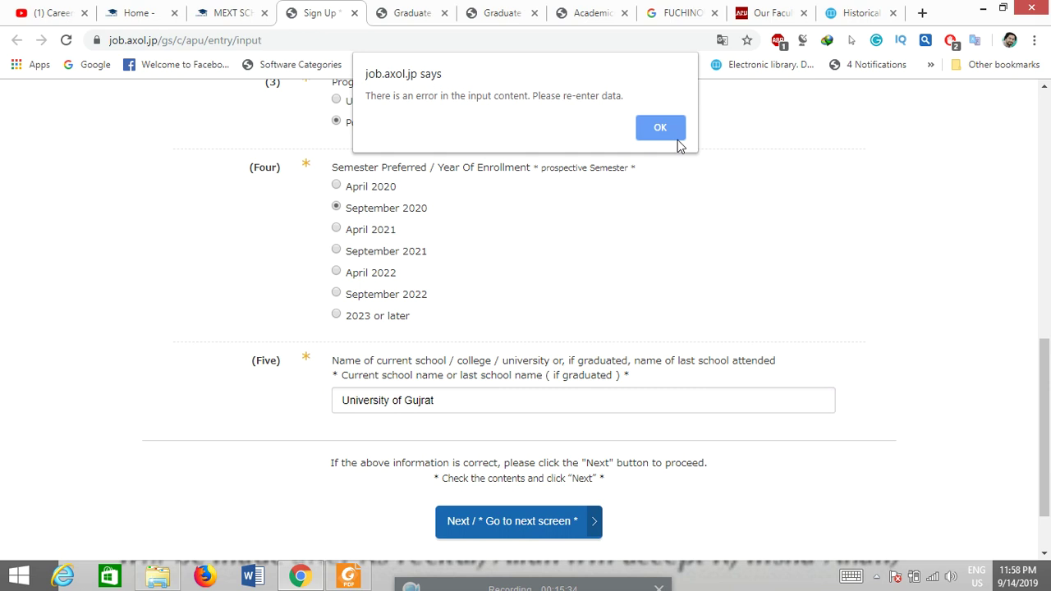
{"action": "left_click", "coordinate": [661, 129]}
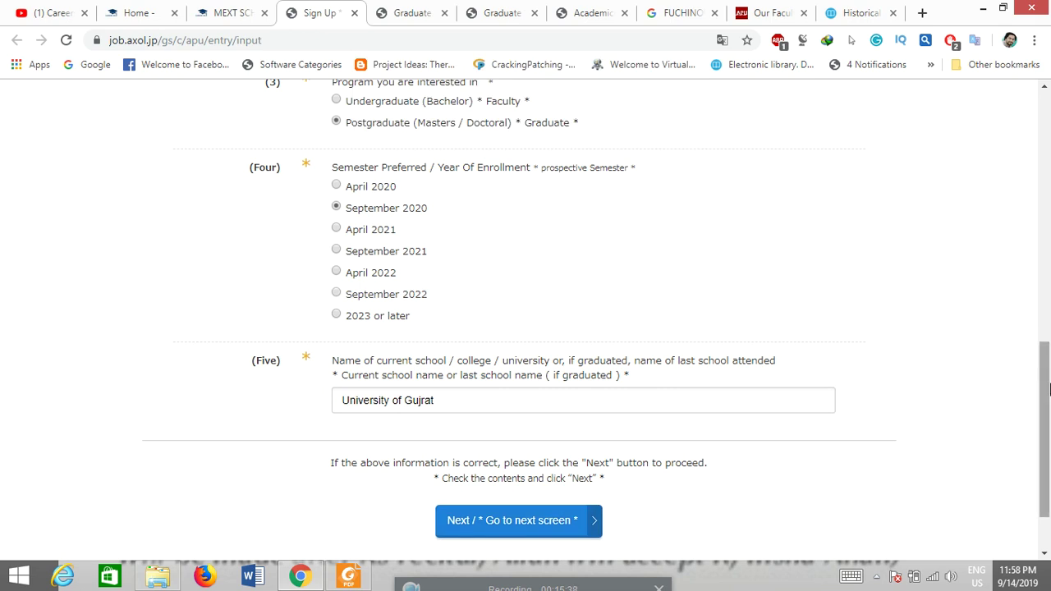
Step: Set nationality to Pakistan and continue to the confirmation screen
{"action": "left_click_drag", "start_coordinate": [1048, 418], "coordinate": [1000, 340]}
{"action": "left_click", "coordinate": [724, 237]}
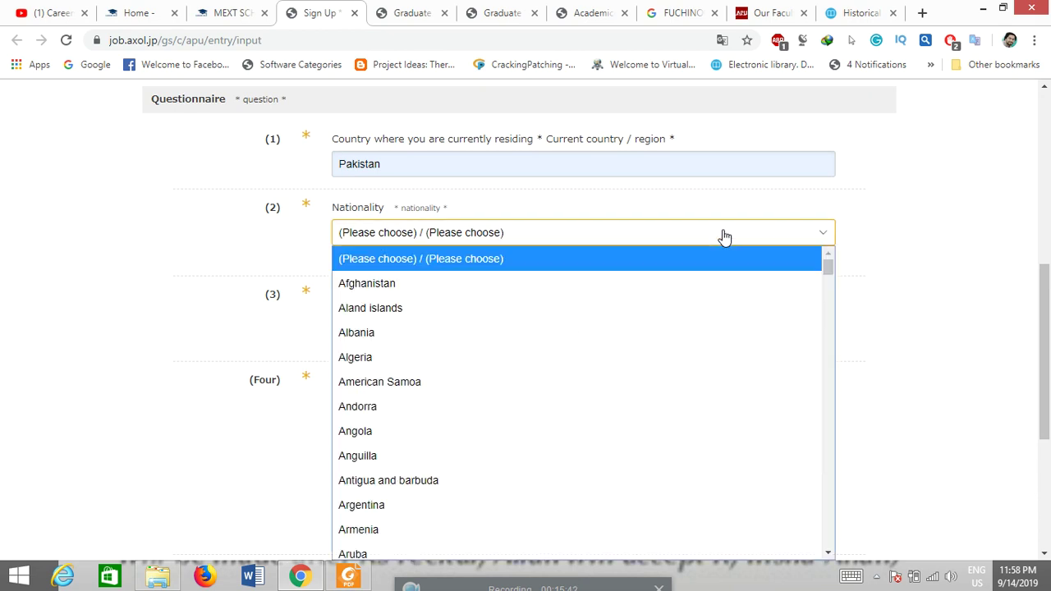
{"action": "key", "text": "p"}
{"action": "key", "text": "Return"}
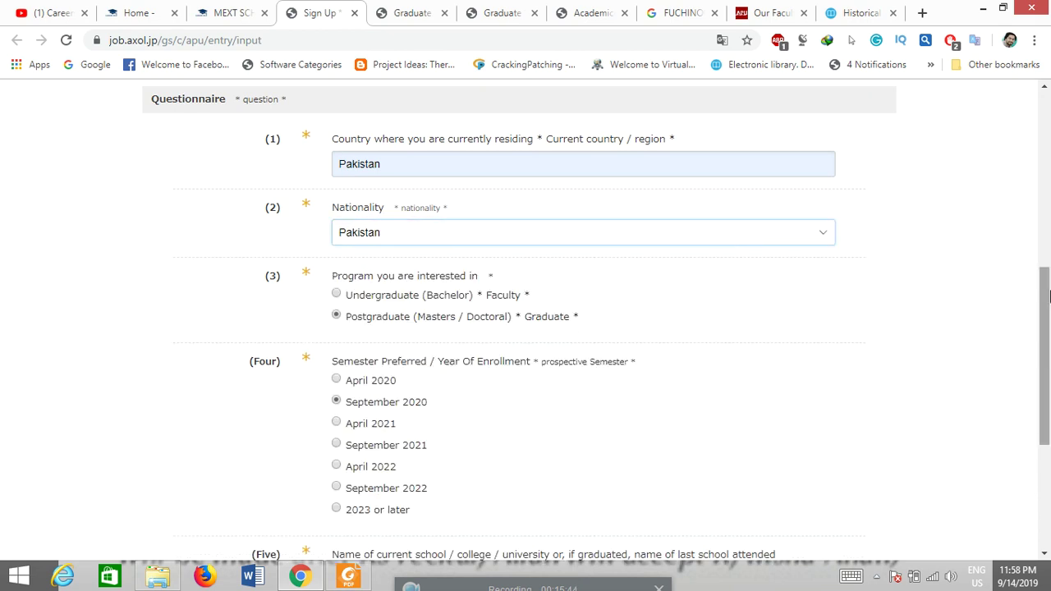
{"action": "left_click_drag", "start_coordinate": [1046, 351], "coordinate": [1047, 465]}
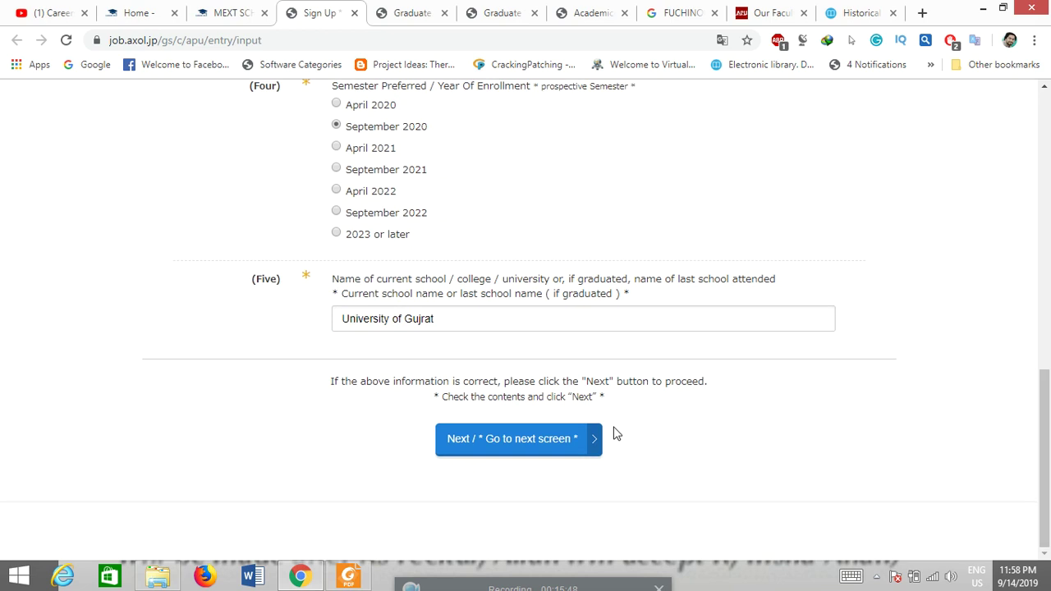
{"action": "left_click", "coordinate": [499, 454]}
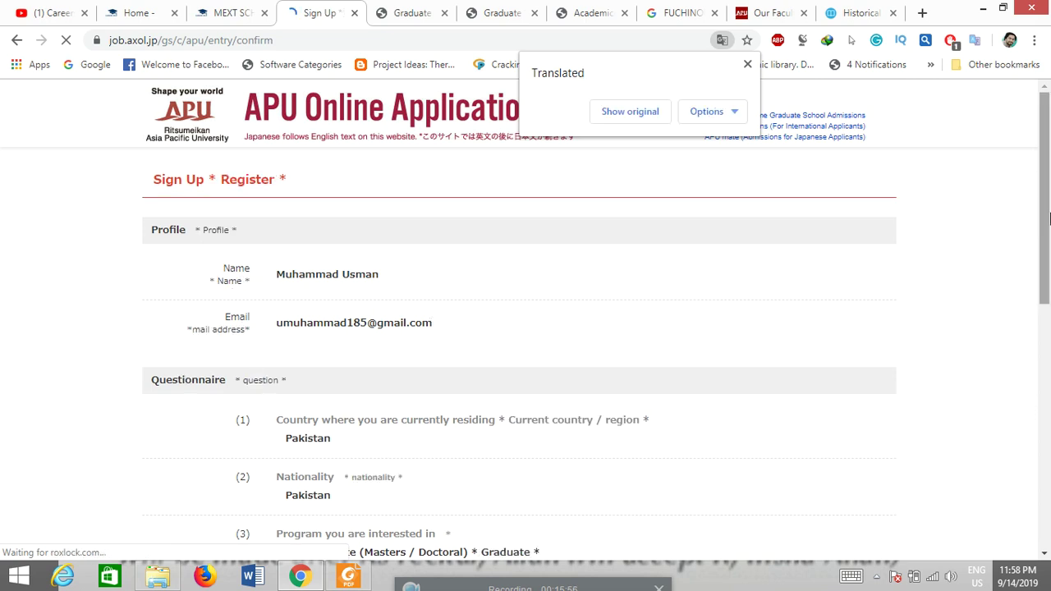
Step: Enter the account password and its confirmation, then register the account with these details
{"action": "left_click_drag", "start_coordinate": [1046, 211], "coordinate": [1046, 408]}
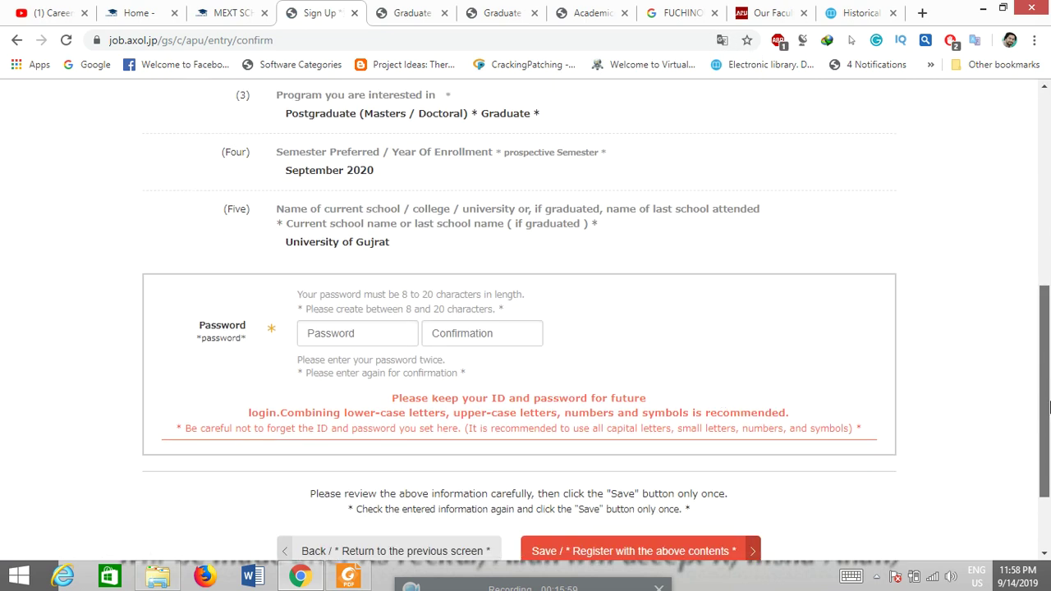
{"action": "left_click", "coordinate": [370, 341]}
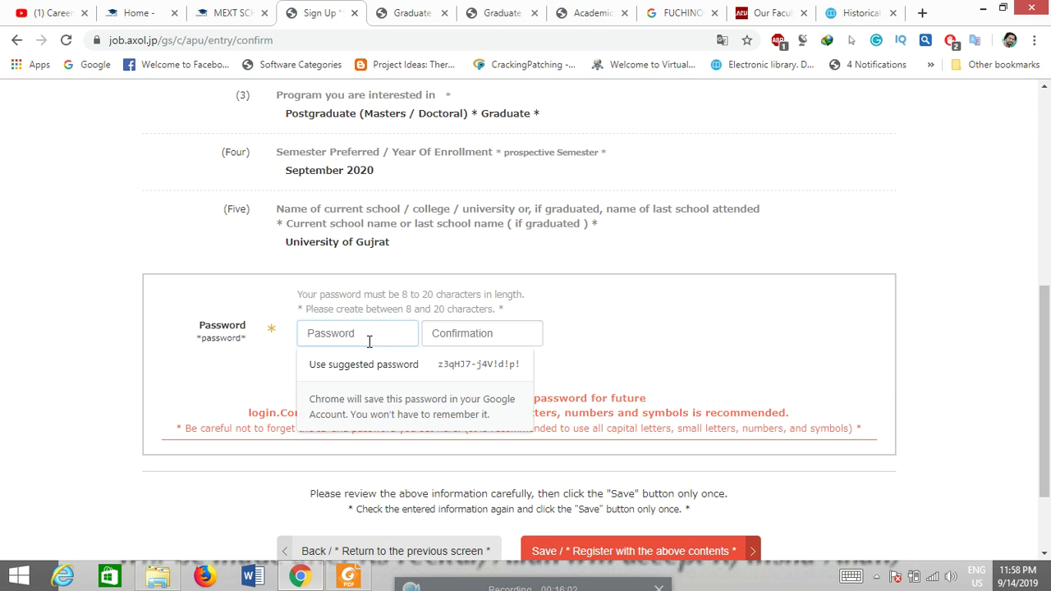
{"action": "type", "text": "12345678"}
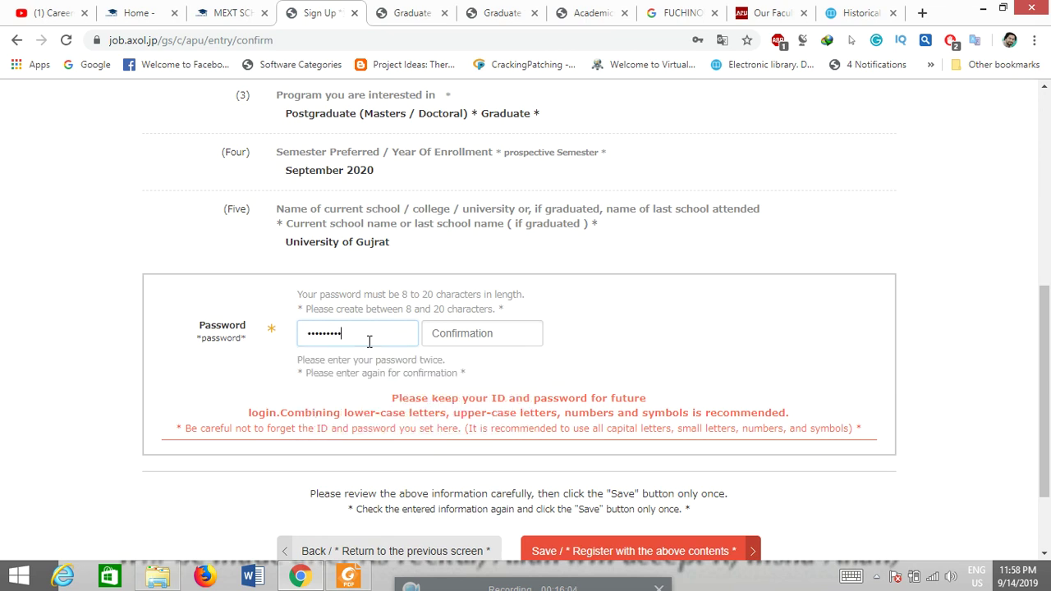
{"action": "left_click", "coordinate": [456, 339]}
{"action": "type", "text": "123"}
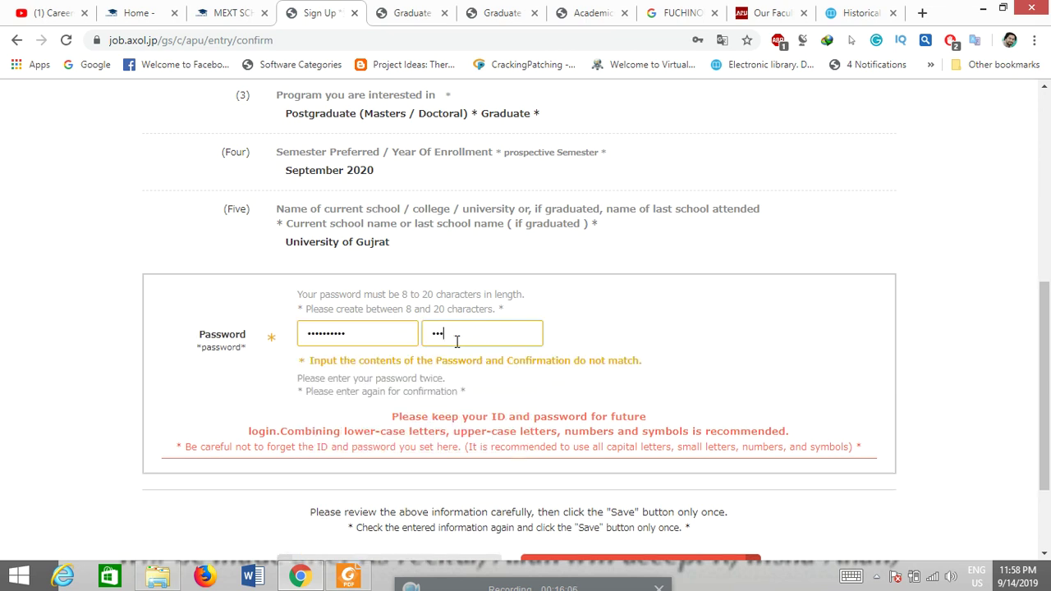
{"action": "type", "text": "4567890"}
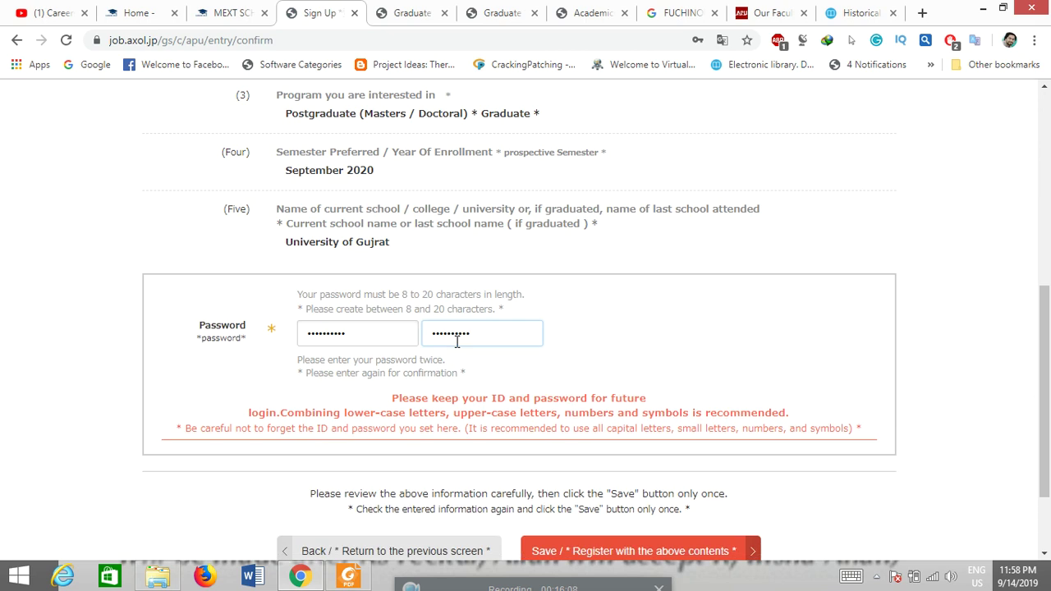
{"action": "left_click_drag", "start_coordinate": [1047, 319], "coordinate": [1048, 394]}
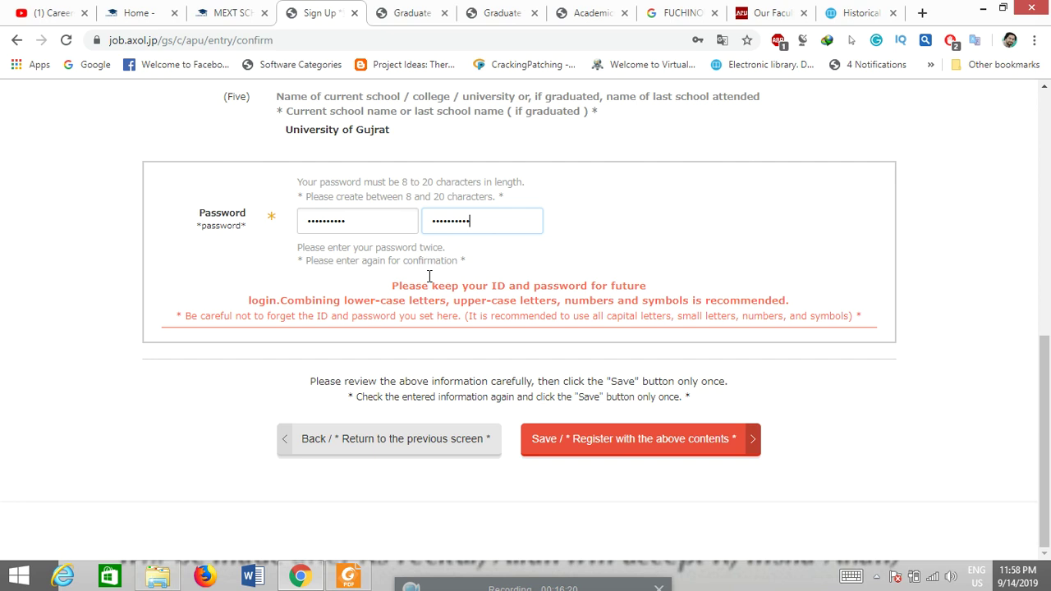
{"action": "left_click", "coordinate": [592, 443]}
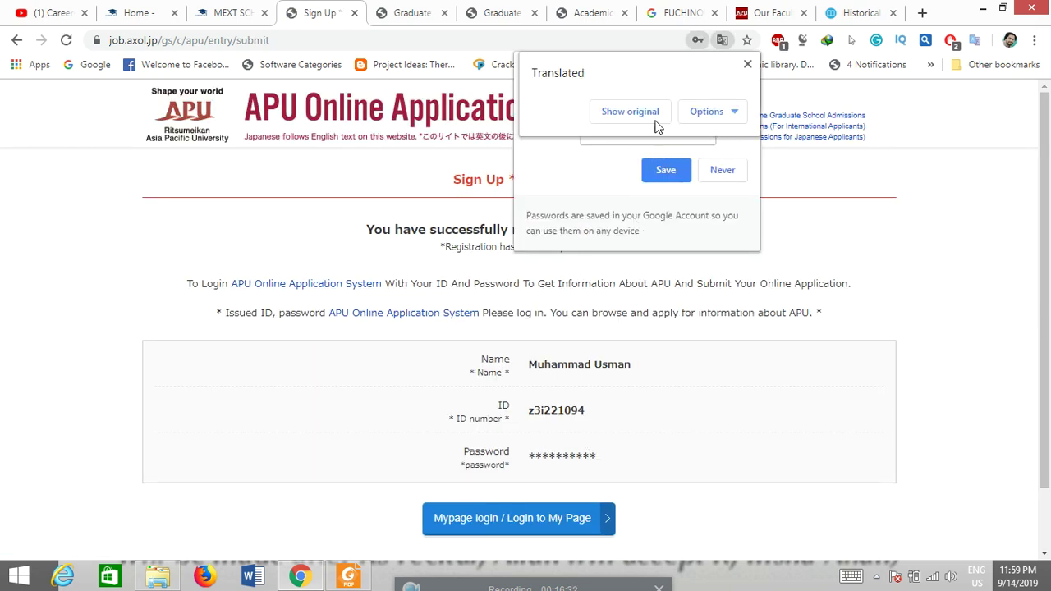
Step: Dismiss the translation notice, save the password in Chrome, select the issued ID, and log in to My Page
{"action": "left_click", "coordinate": [747, 64]}
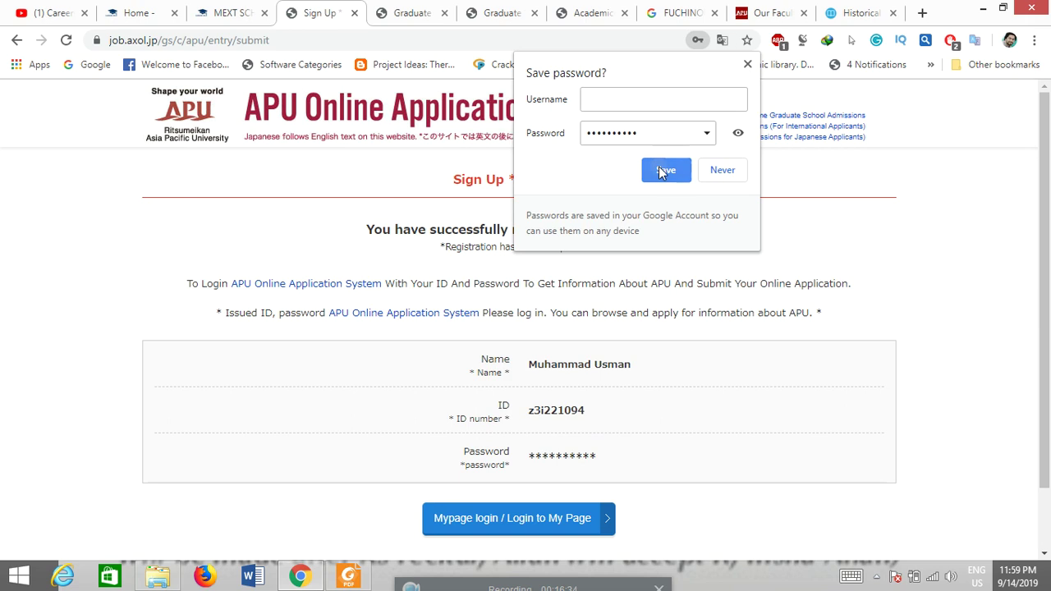
{"action": "left_click", "coordinate": [667, 169]}
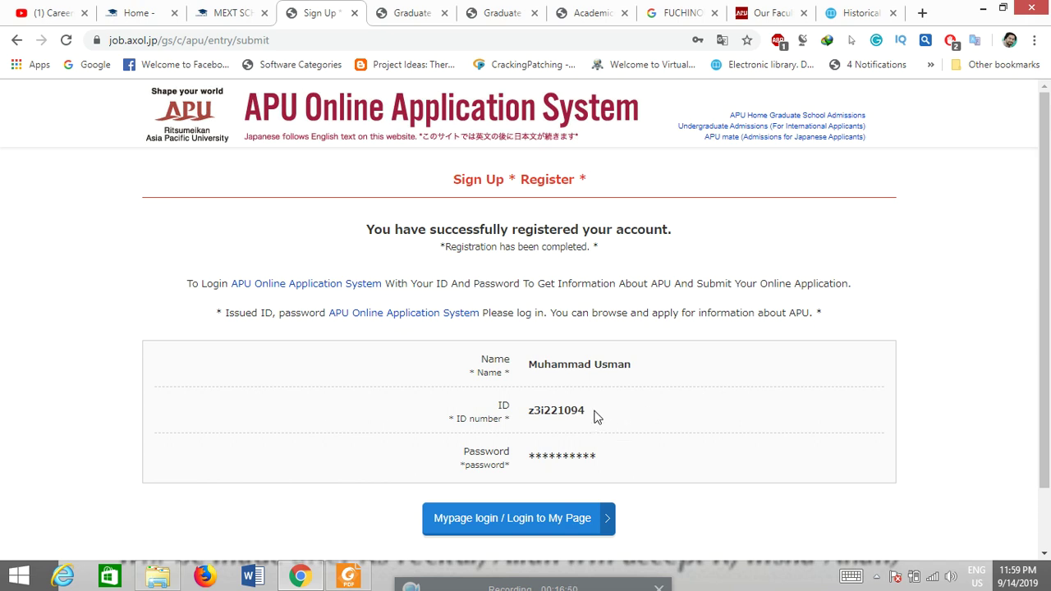
{"action": "left_click_drag", "start_coordinate": [588, 411], "coordinate": [528, 411]}
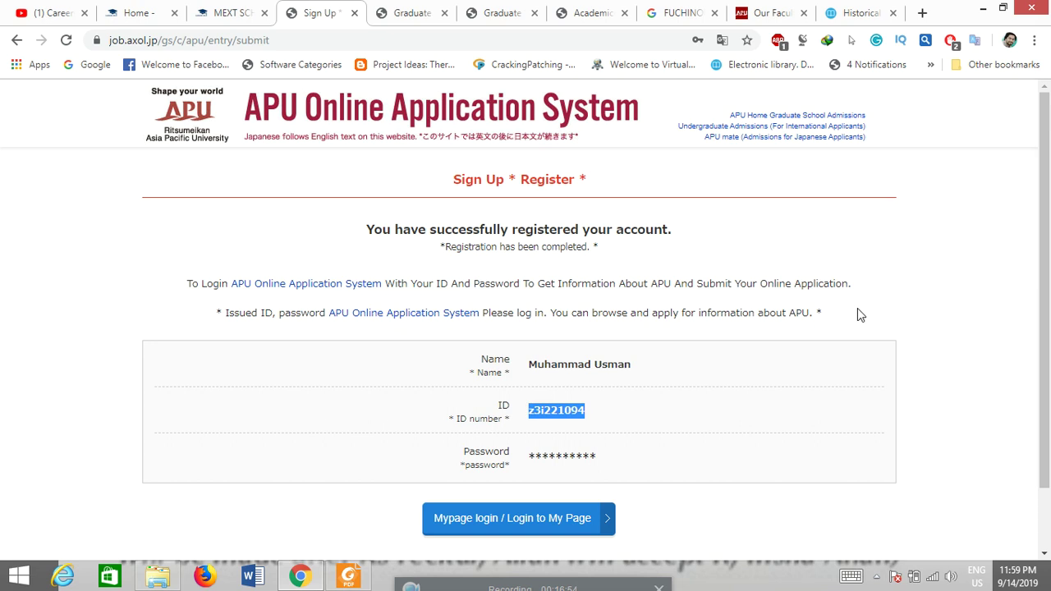
{"action": "scroll", "coordinate": [959, 353], "scroll_direction": "down", "scroll_amount": 2}
{"action": "left_click", "coordinate": [488, 452]}
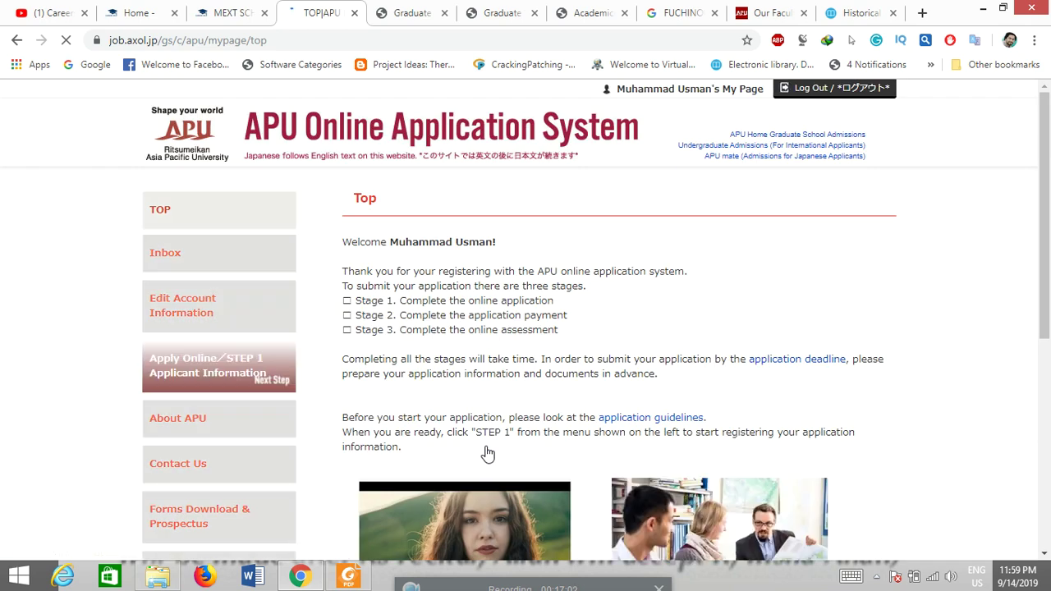
Step: Scroll through the My Page welcome overview, then open STEP 1 Applicant Information
{"action": "left_click_drag", "start_coordinate": [1046, 148], "coordinate": [1044, 197]}
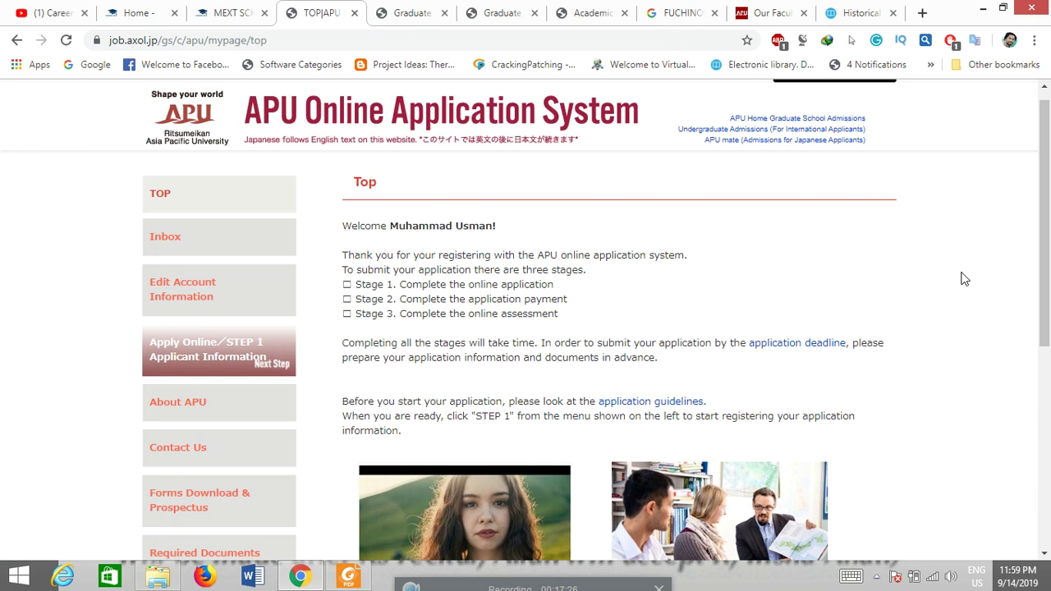
{"action": "scroll", "coordinate": [1048, 366], "scroll_direction": "down", "scroll_amount": 3}
{"action": "left_click_drag", "start_coordinate": [1048, 365], "coordinate": [1047, 499]}
{"action": "left_click_drag", "start_coordinate": [1048, 461], "coordinate": [1048, 349]}
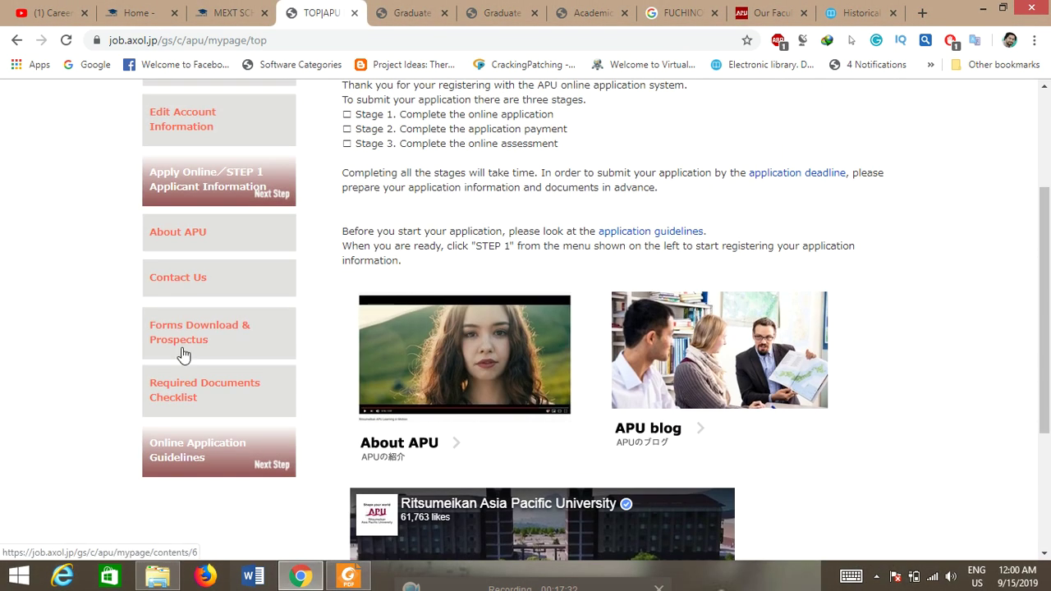
{"action": "left_click", "coordinate": [195, 180]}
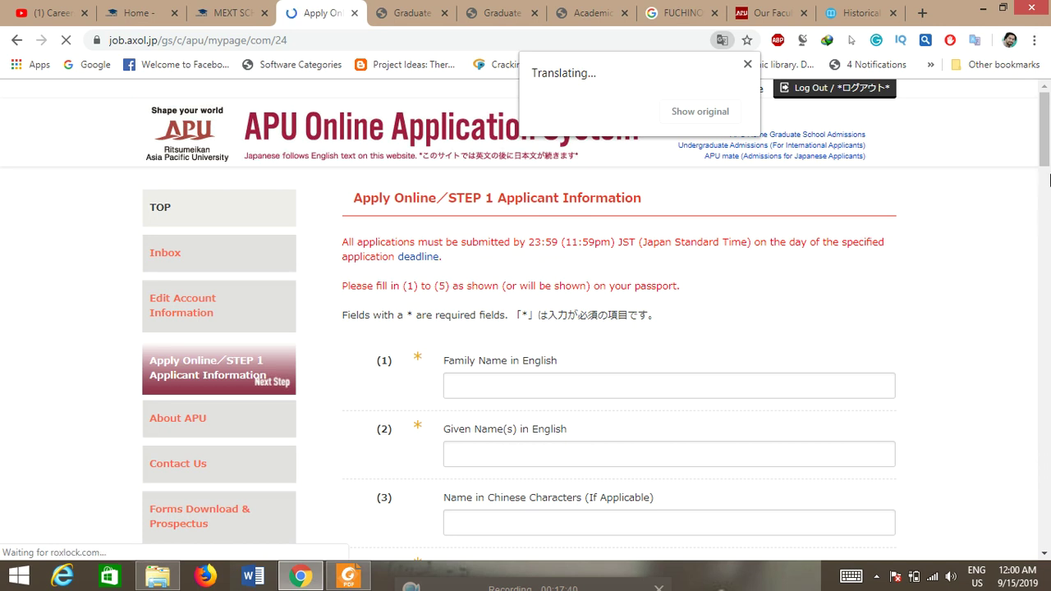
Step: Autofill the family and given names and clear the wrongly filled Chinese-characters name field
{"action": "scroll", "coordinate": [1048, 167], "scroll_direction": "down", "scroll_amount": 2}
{"action": "mouse_move", "coordinate": [1048, 167]}
{"action": "left_mouse_down"}
{"action": "mouse_move", "coordinate": [1048, 520]}
{"action": "mouse_move", "coordinate": [1046, 158]}
{"action": "left_mouse_up"}
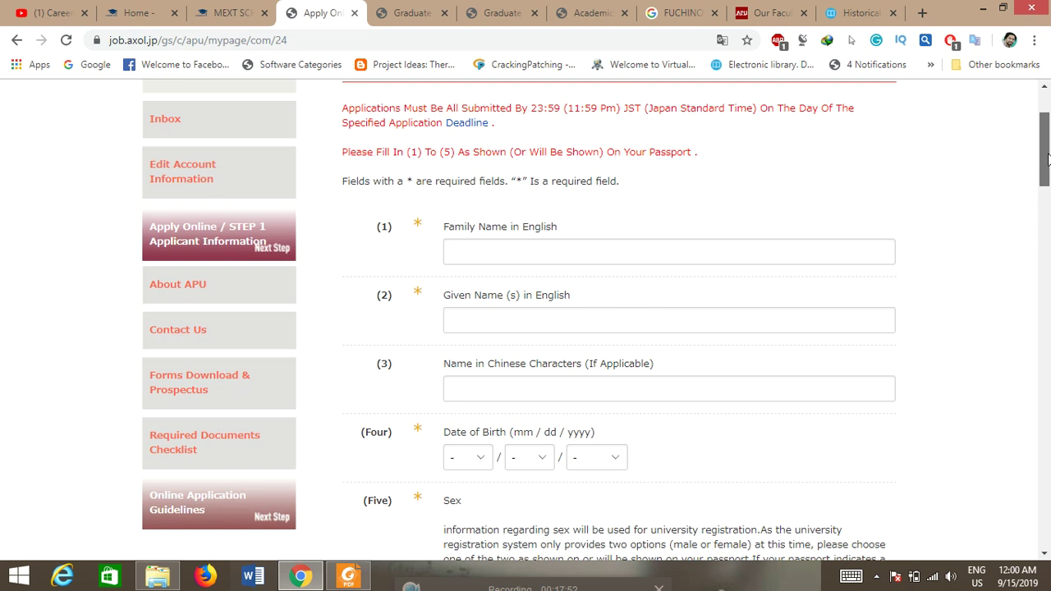
{"action": "left_click", "coordinate": [499, 255]}
{"action": "left_click", "coordinate": [483, 286]}
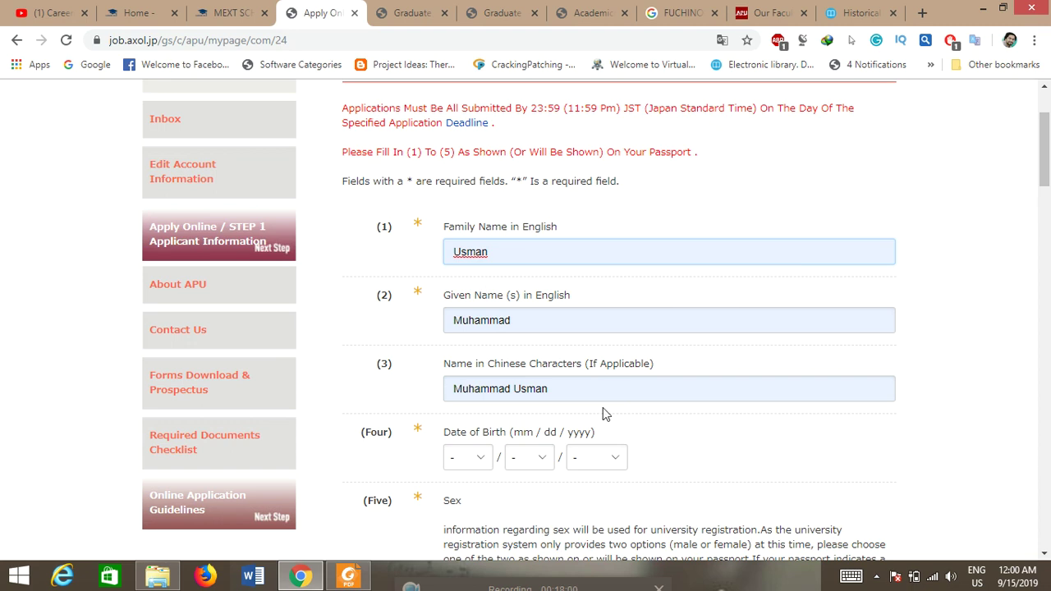
{"action": "left_click", "coordinate": [556, 389]}
{"action": "left_click_drag", "start_coordinate": [556, 391], "coordinate": [441, 395]}
{"action": "key", "text": "BackSpace"}
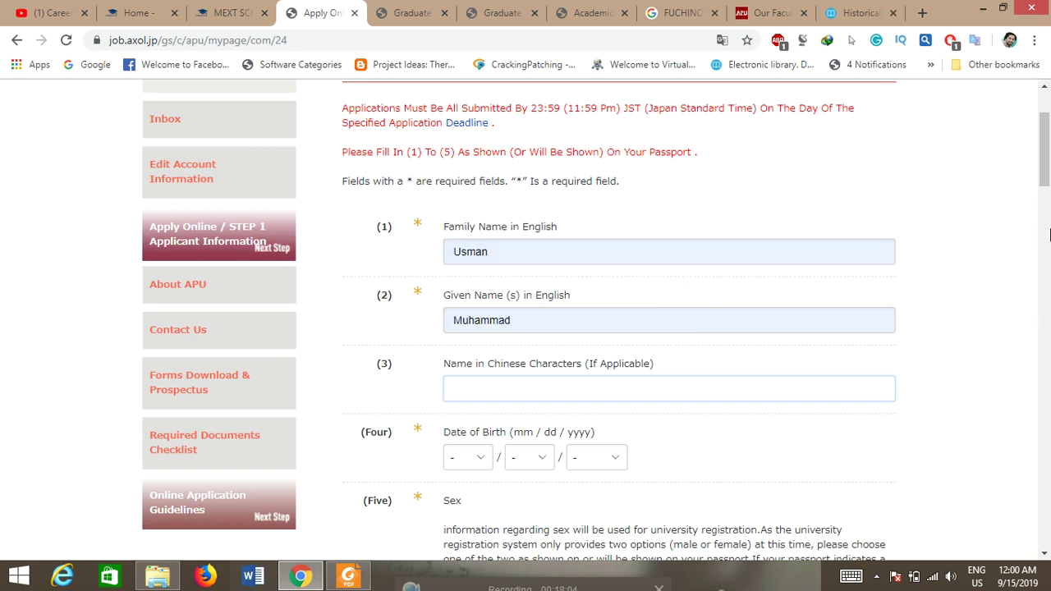
Step: Set the date of birth to 01/01/1995
{"action": "scroll", "coordinate": [583, 320], "scroll_direction": "down", "scroll_amount": 1}
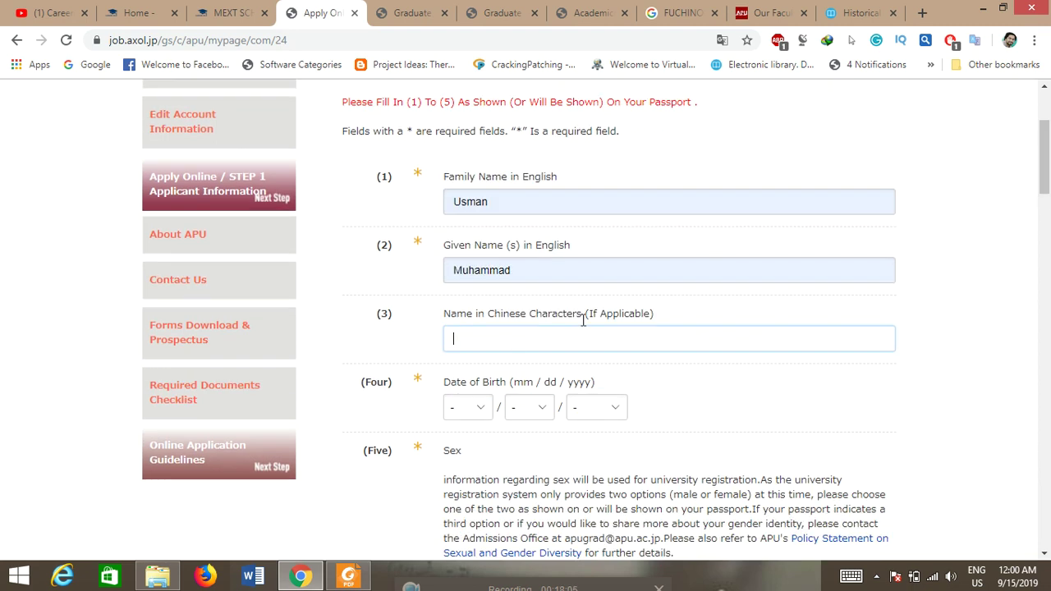
{"action": "left_click", "coordinate": [482, 408]}
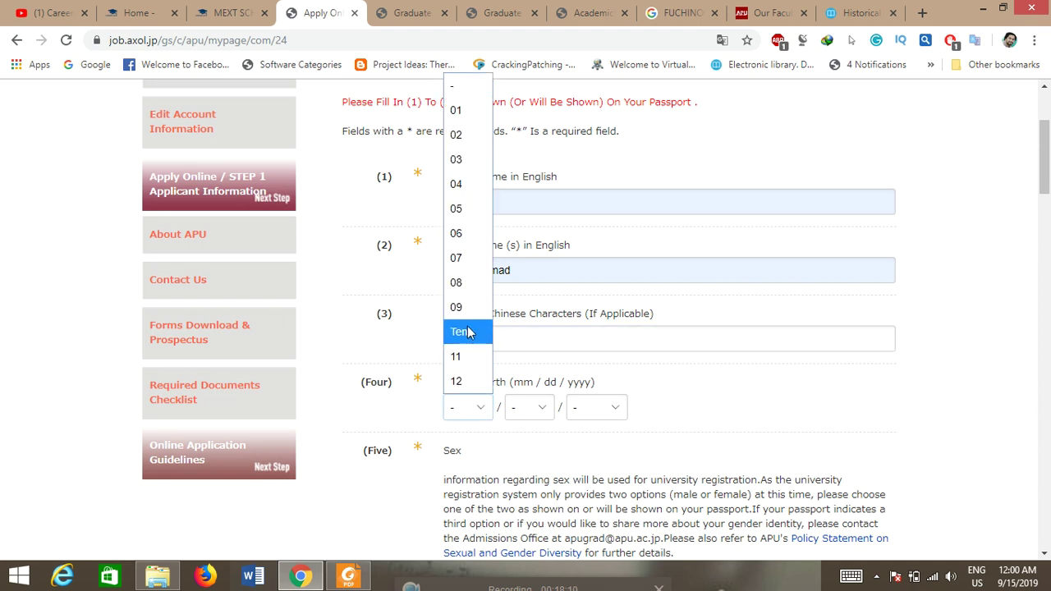
{"action": "left_click", "coordinate": [456, 110]}
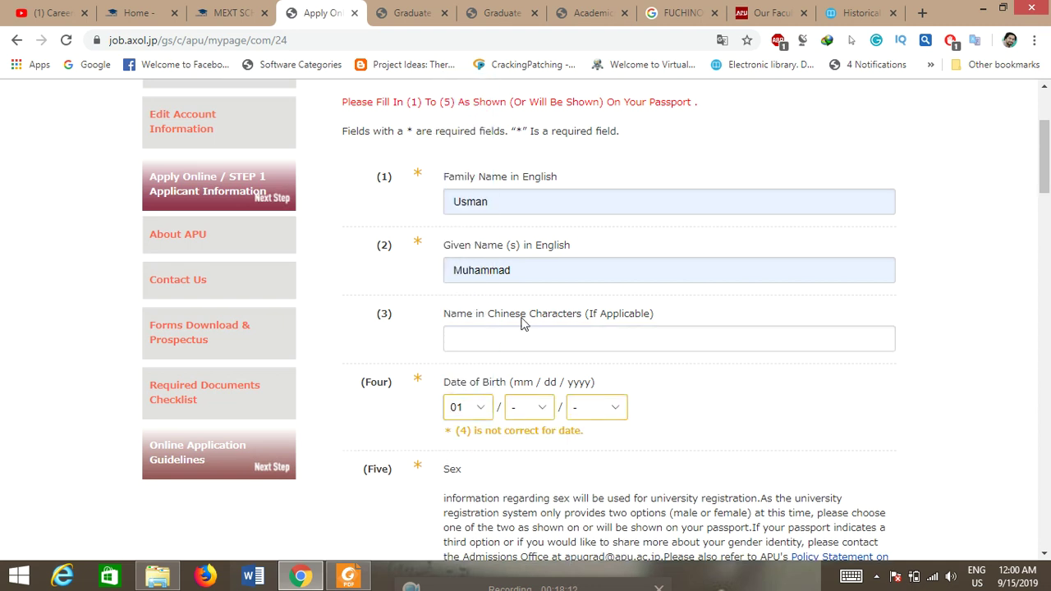
{"action": "left_click", "coordinate": [541, 407]}
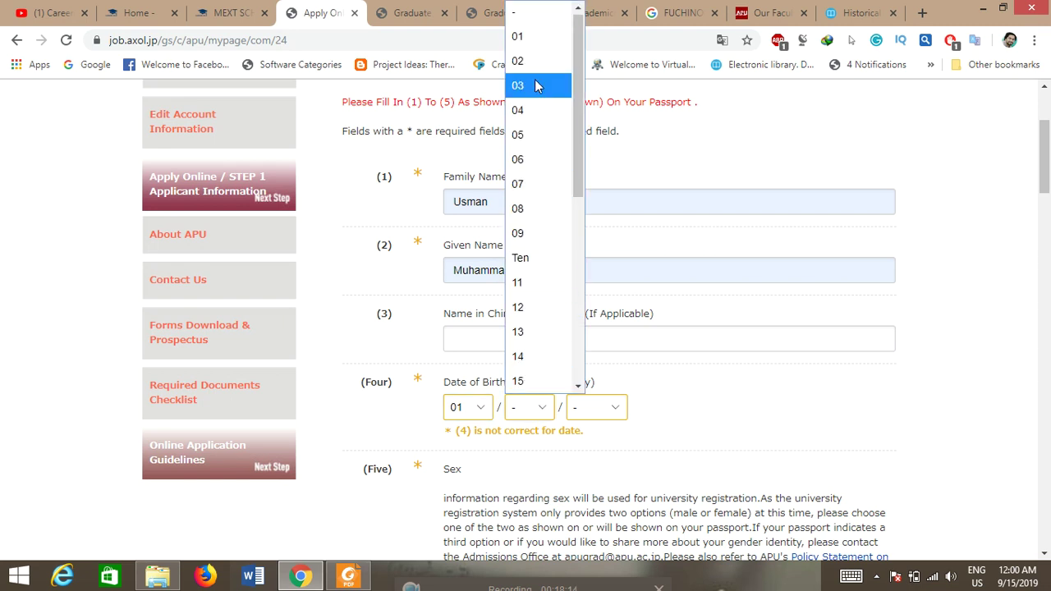
{"action": "left_click", "coordinate": [533, 38]}
{"action": "left_click", "coordinate": [600, 408]}
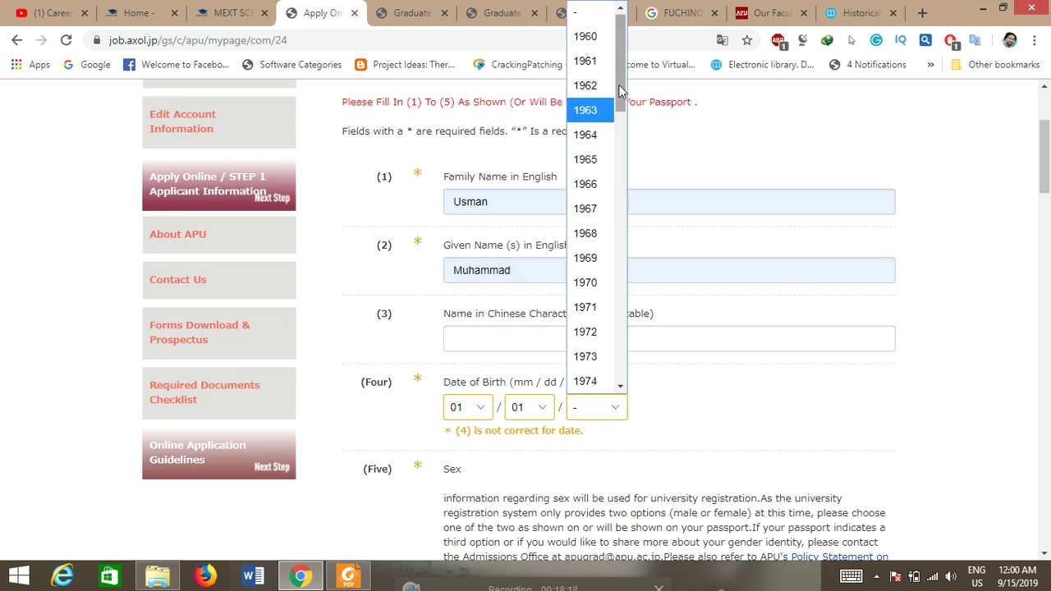
{"action": "left_click_drag", "start_coordinate": [619, 85], "coordinate": [617, 124]}
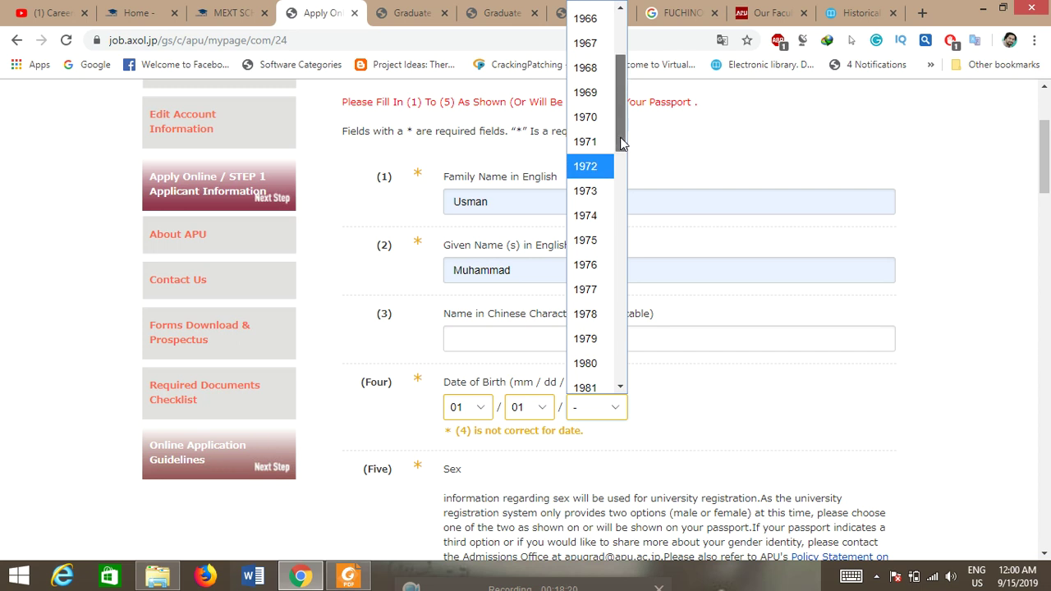
{"action": "scroll", "coordinate": [615, 189], "scroll_direction": "down", "scroll_amount": 2}
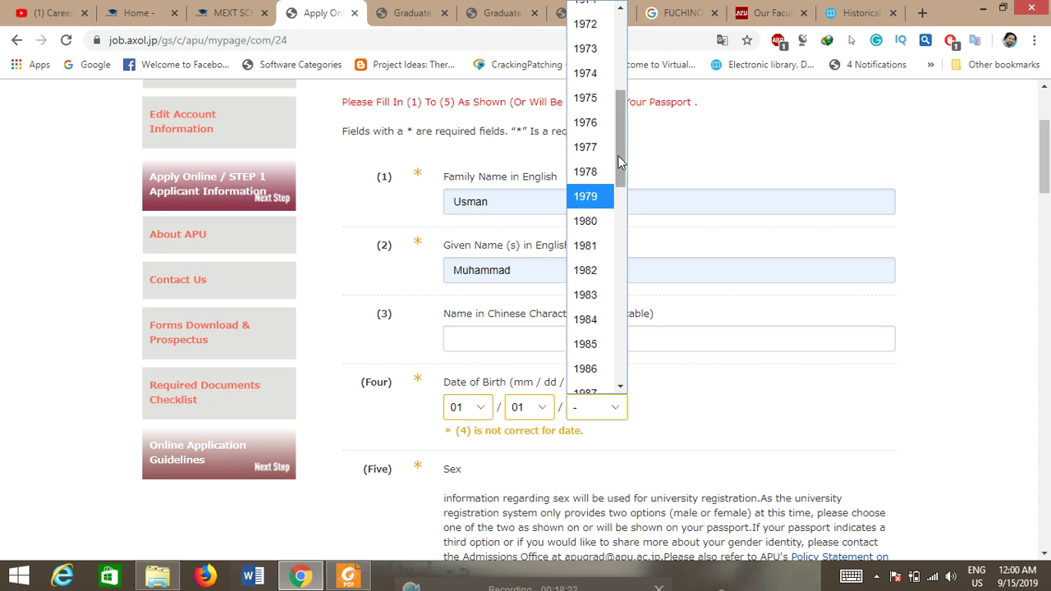
{"action": "scroll", "coordinate": [617, 205], "scroll_direction": "down", "scroll_amount": 2}
{"action": "left_click_drag", "start_coordinate": [623, 200], "coordinate": [617, 225]}
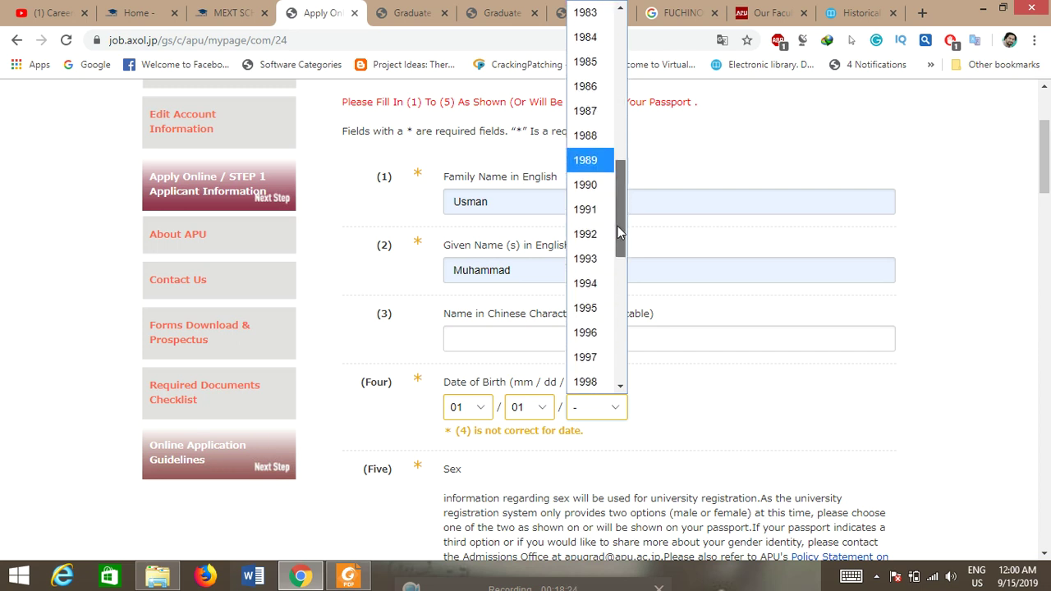
{"action": "left_click", "coordinate": [594, 307]}
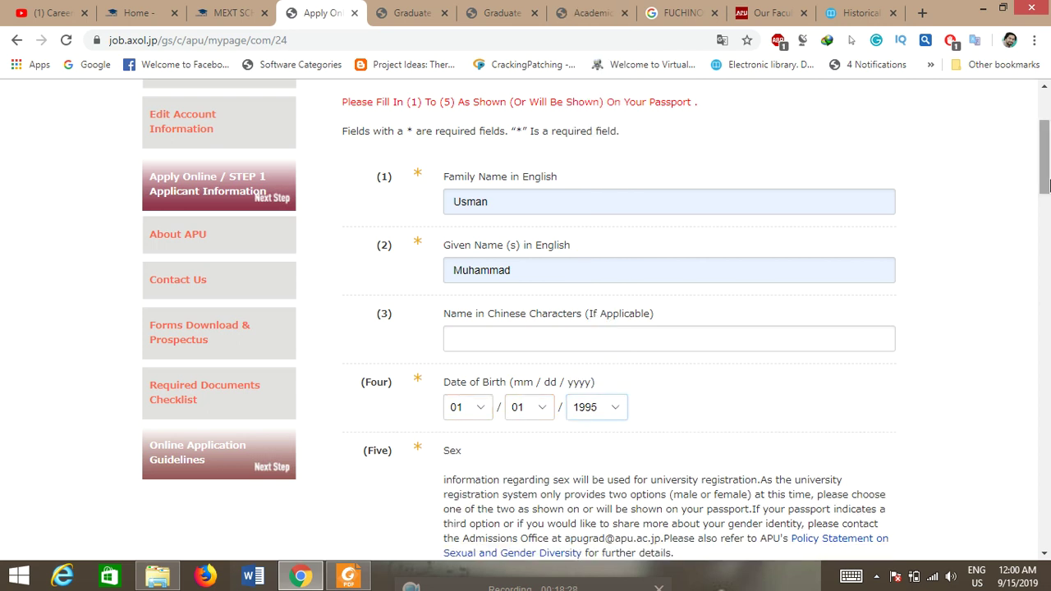
{"action": "left_click_drag", "start_coordinate": [1045, 186], "coordinate": [1045, 211]}
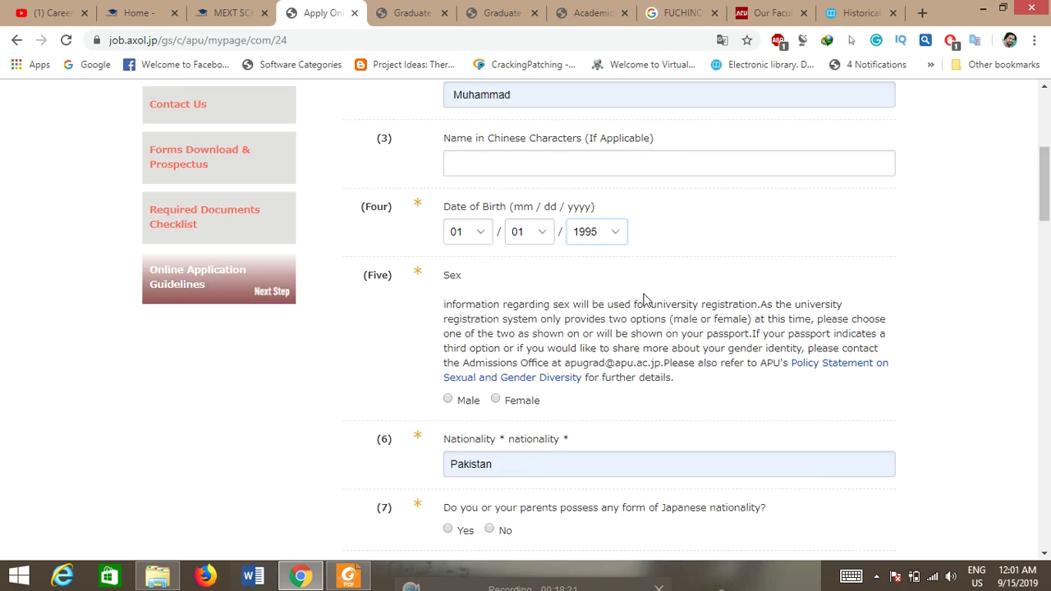
Step: Mark sex as Male, Japanese nationality as No, and native language as Other than English/Japanese
{"action": "left_click", "coordinate": [448, 400]}
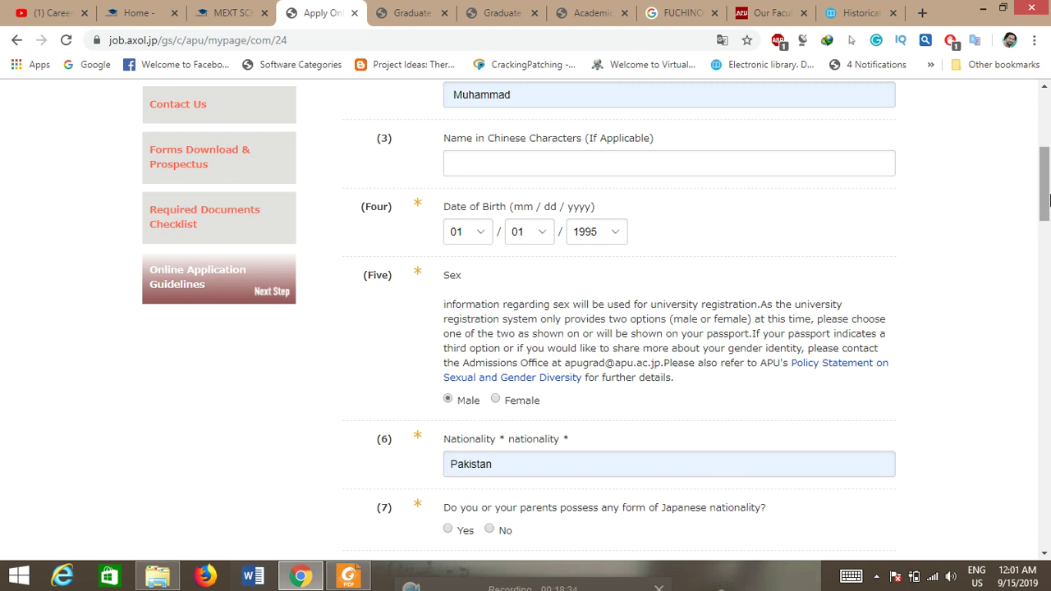
{"action": "scroll", "coordinate": [1049, 200], "scroll_direction": "down", "scroll_amount": 3}
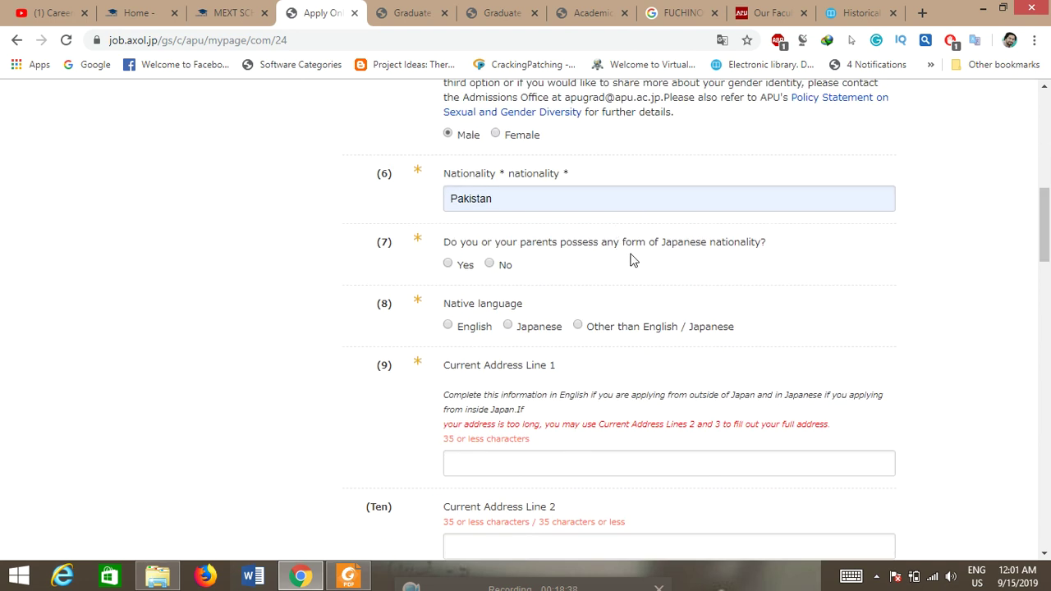
{"action": "left_click", "coordinate": [490, 263]}
{"action": "left_click", "coordinate": [578, 327]}
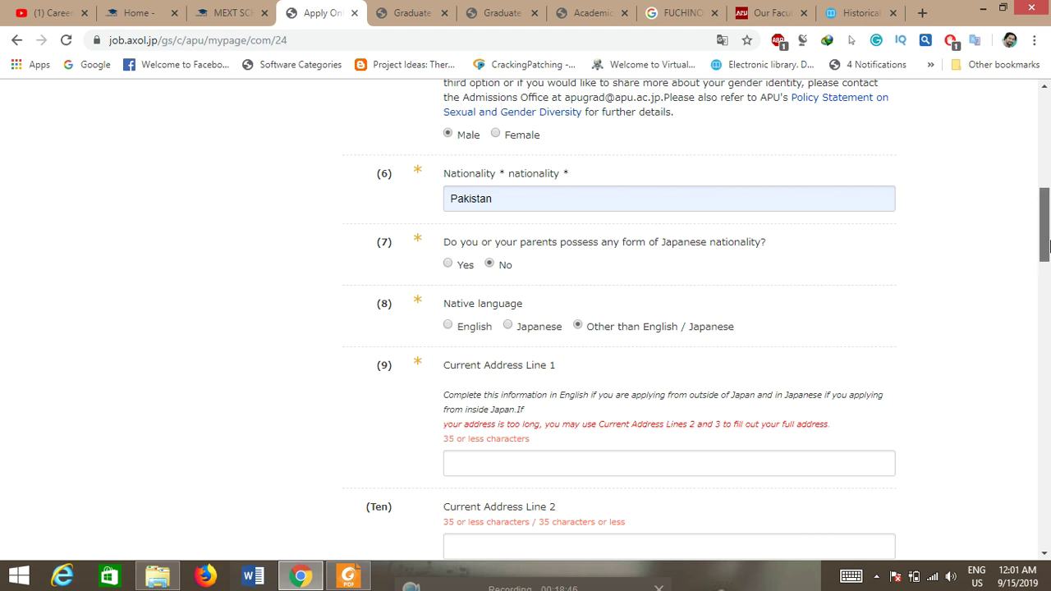
{"action": "scroll", "coordinate": [1044, 249], "scroll_direction": "down", "scroll_amount": 1}
{"action": "scroll", "coordinate": [1044, 249], "scroll_direction": "down", "scroll_amount": 1}
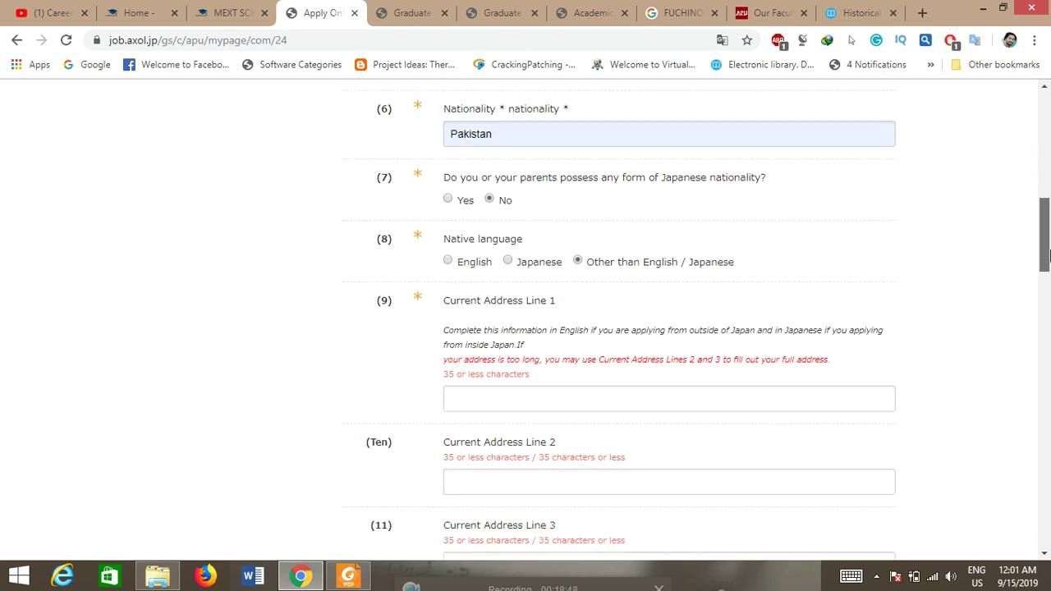
Step: Enter the first current address line, set the country to Pakistan, and fill in the postal code
{"action": "left_click", "coordinate": [544, 402]}
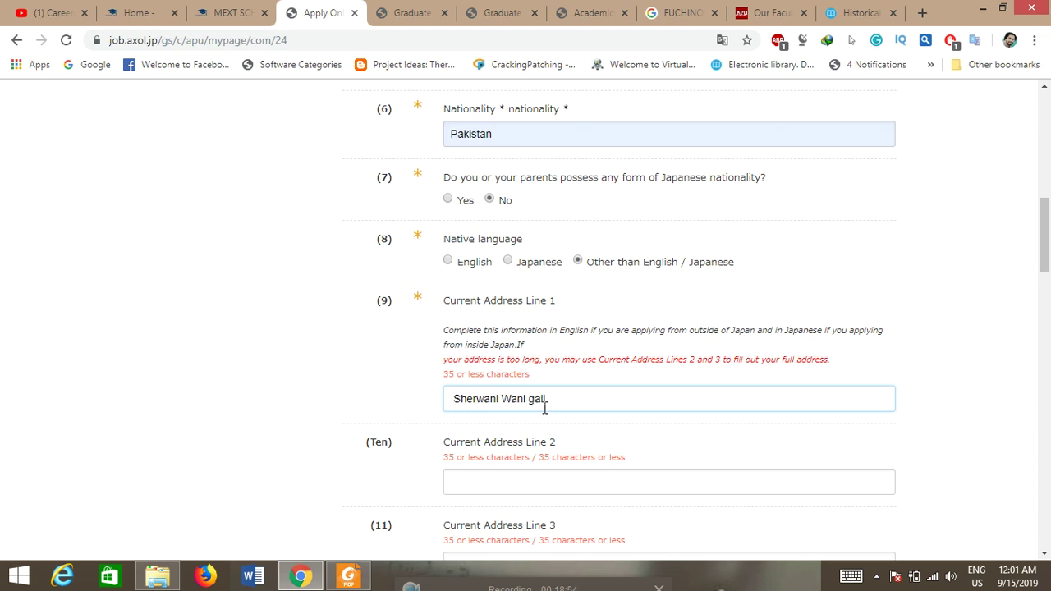
{"action": "left_click_drag", "start_coordinate": [1044, 261], "coordinate": [1045, 346]}
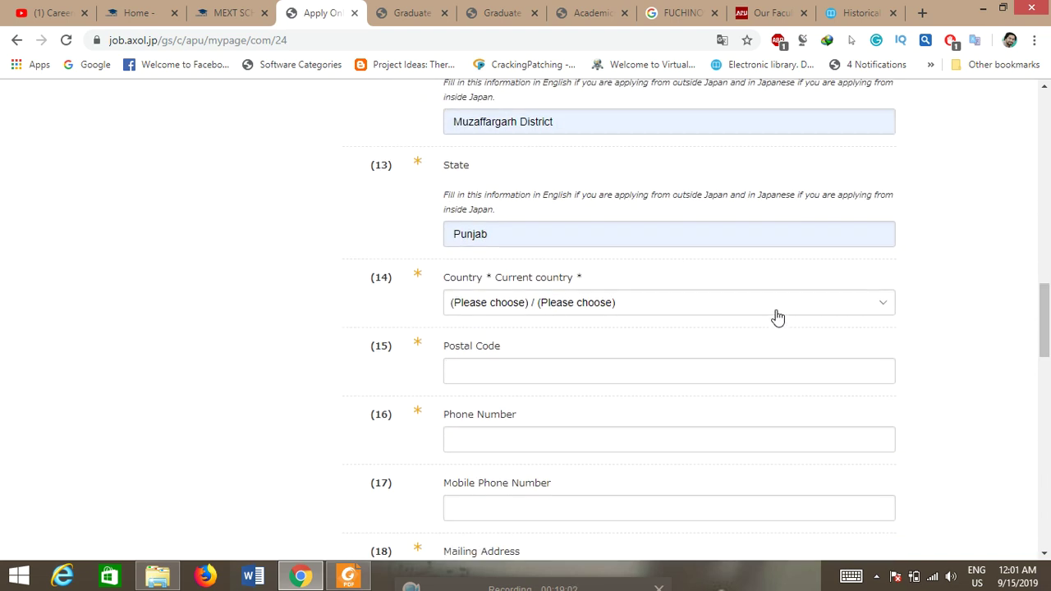
{"action": "left_click", "coordinate": [776, 317]}
{"action": "key", "text": "p"}
{"action": "key", "text": "Return"}
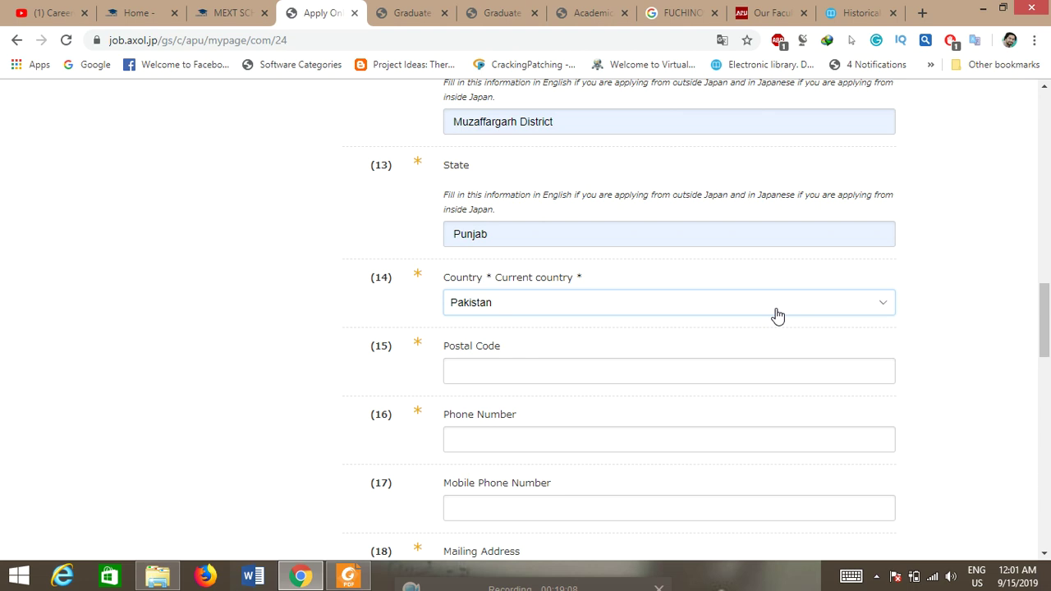
{"action": "left_click", "coordinate": [612, 364]}
{"action": "type", "text": "34201"}
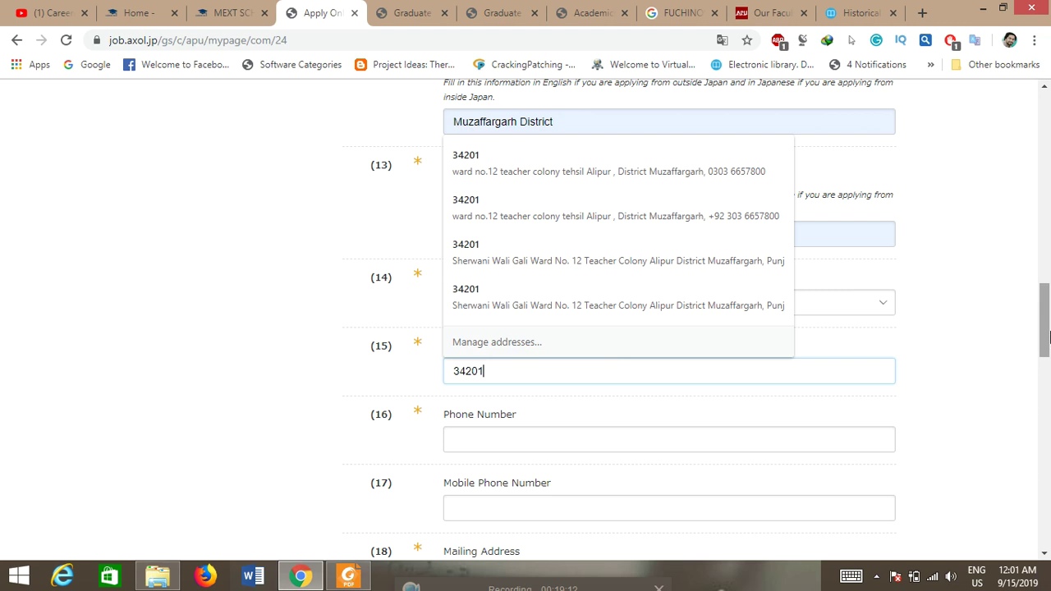
{"action": "scroll", "coordinate": [575, 353], "scroll_direction": "down", "scroll_amount": 1}
Step: Enter the applicant's phone number, correcting a mistyped digit
{"action": "left_click", "coordinate": [518, 358]}
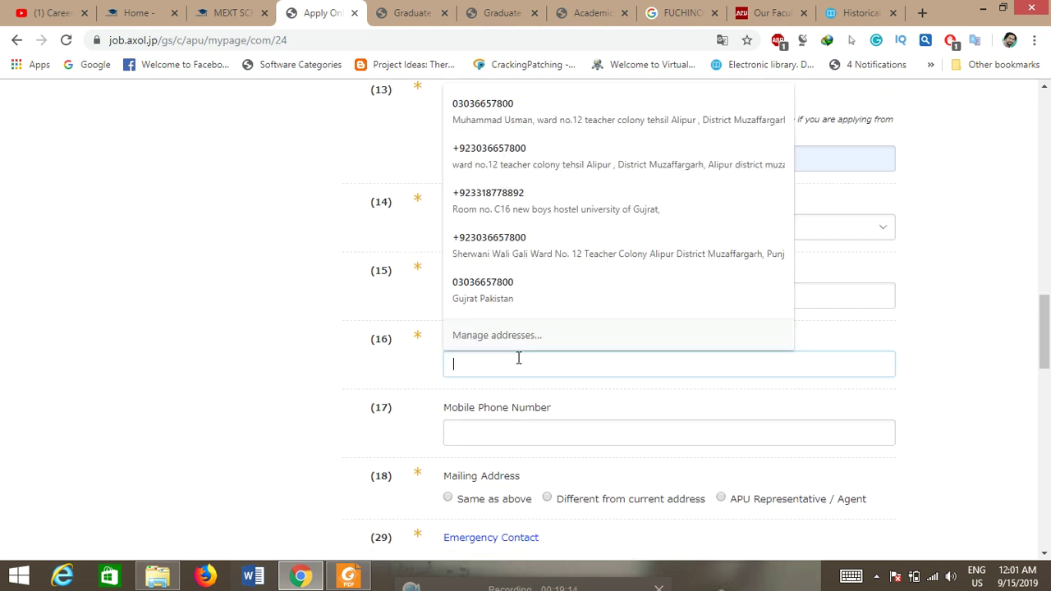
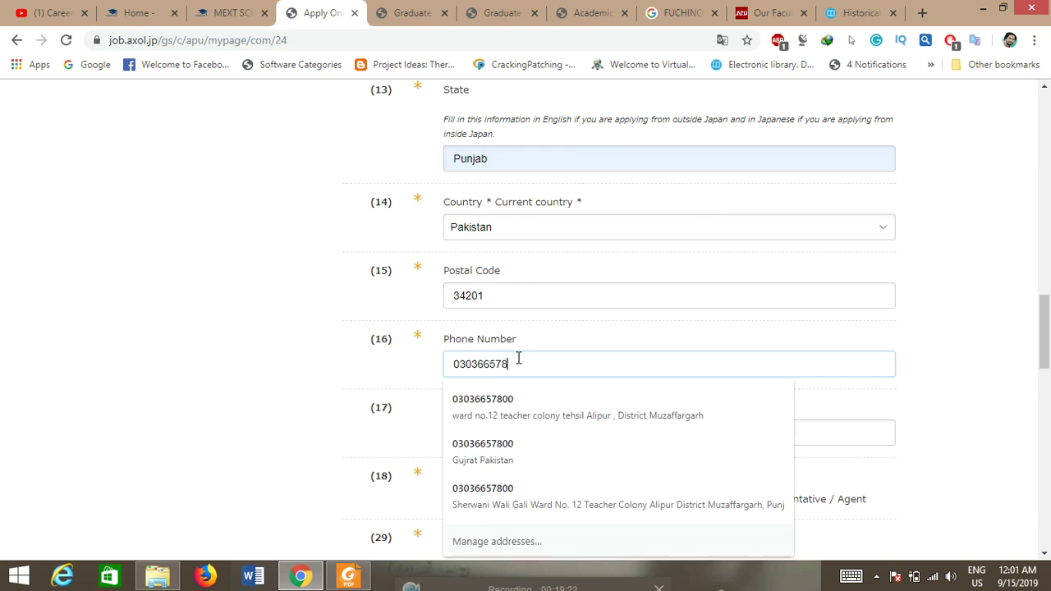
{"action": "left_click", "coordinate": [999, 314]}
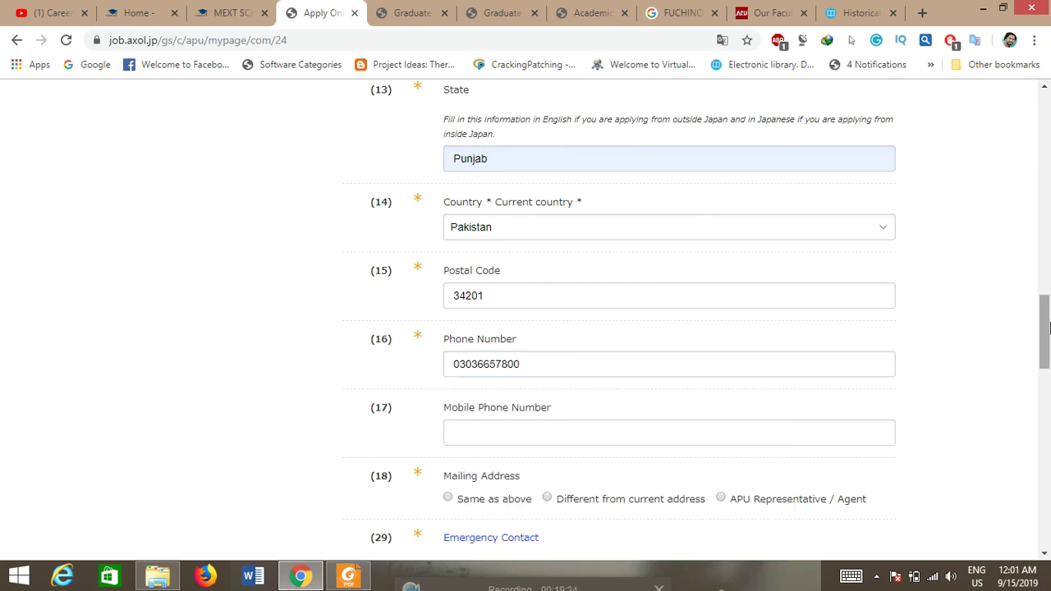
Step: Set the mailing address to Same as above and the emergency contact relationship to Father
{"action": "scroll", "coordinate": [999, 314], "scroll_direction": "down", "scroll_amount": 2}
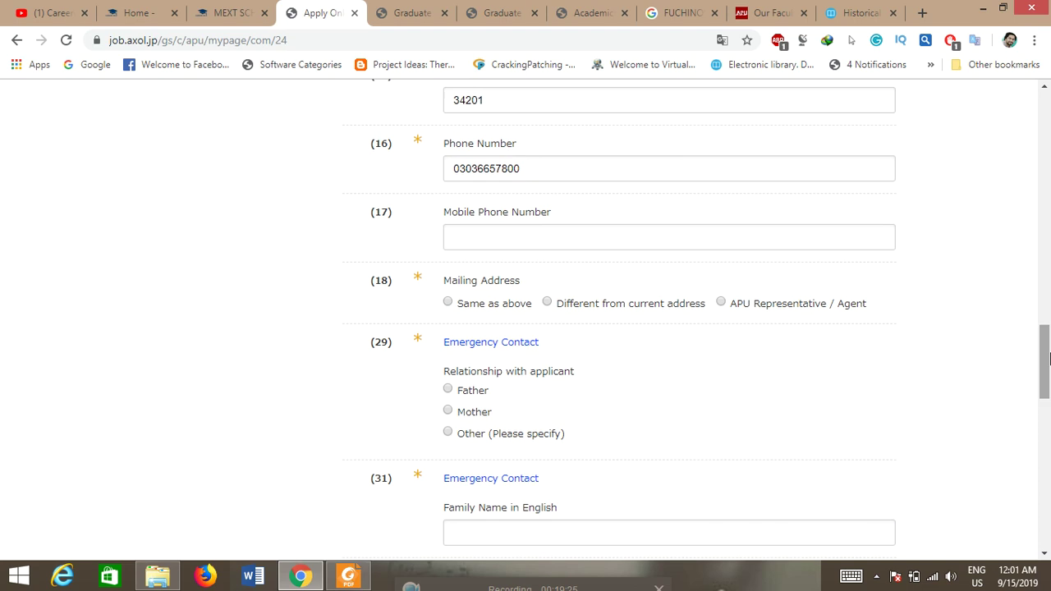
{"action": "left_click", "coordinate": [447, 302]}
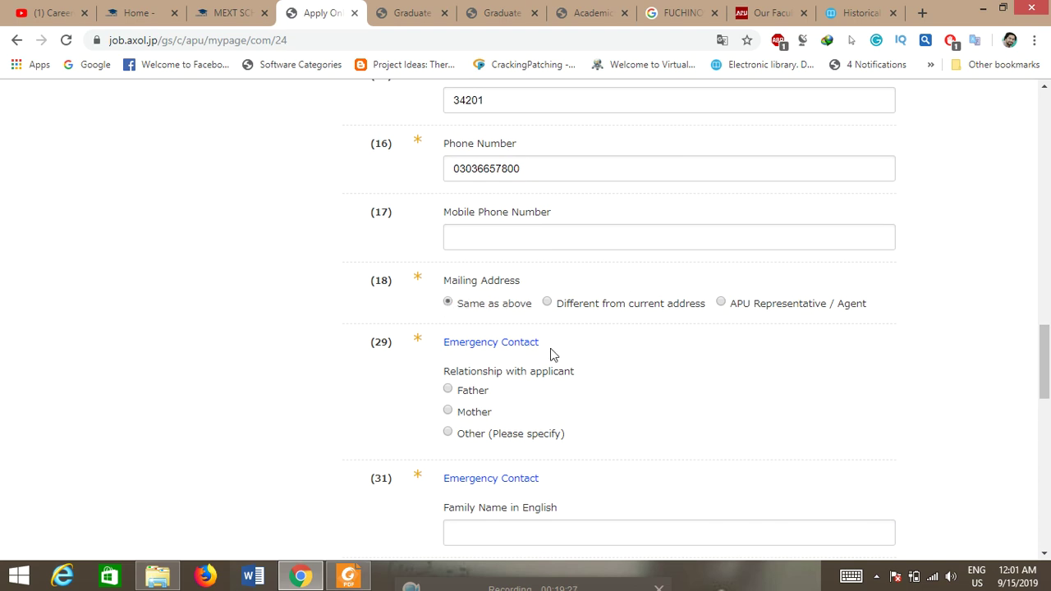
{"action": "left_click", "coordinate": [448, 391]}
{"action": "left_click_drag", "start_coordinate": [1049, 325], "coordinate": [1049, 367]}
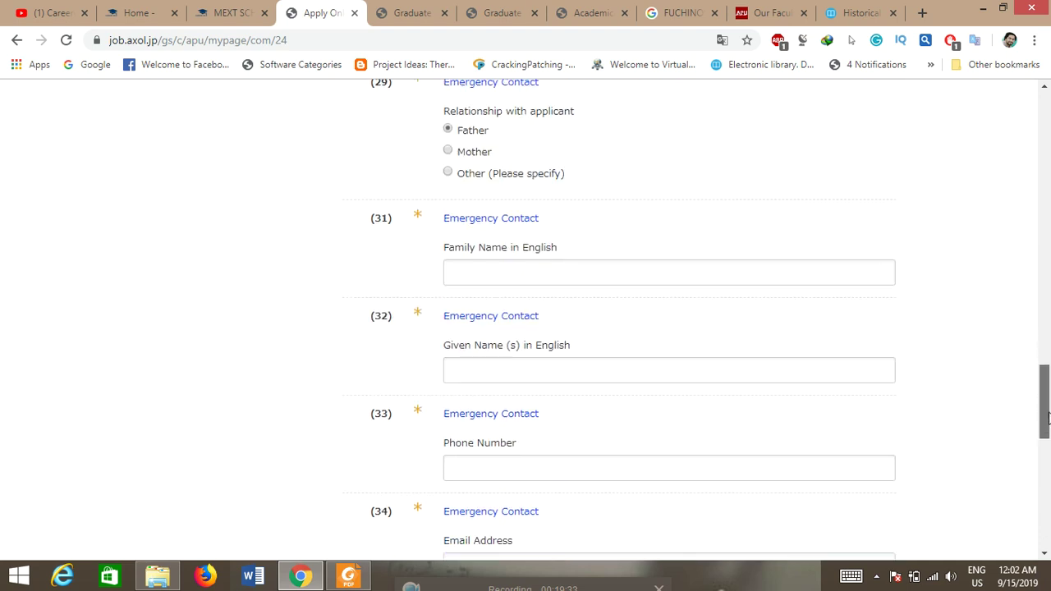
Step: Enter the emergency contact's family and given names, fixing a typo
{"action": "left_click", "coordinate": [539, 273]}
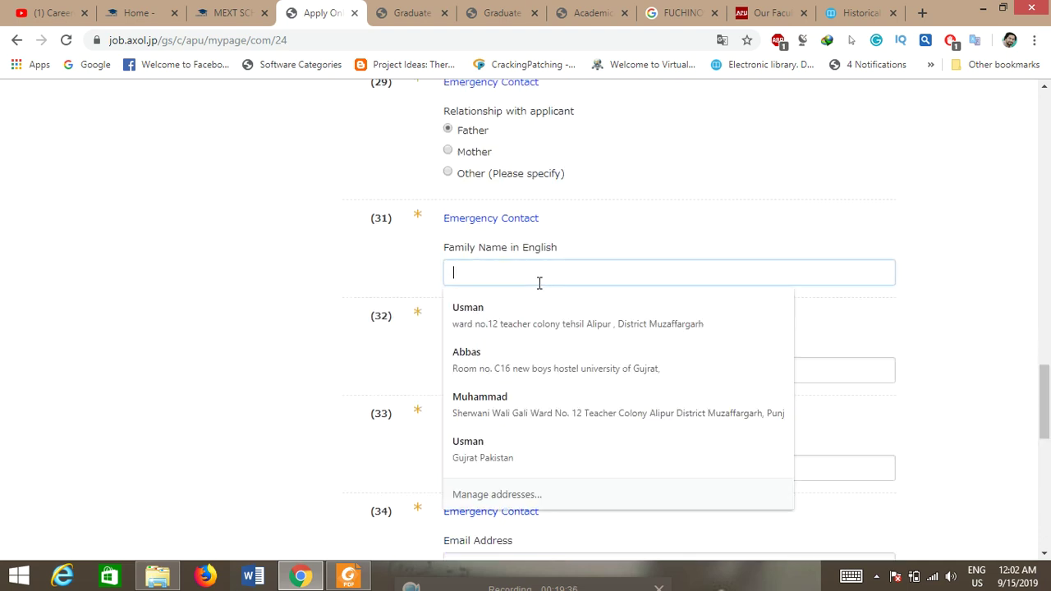
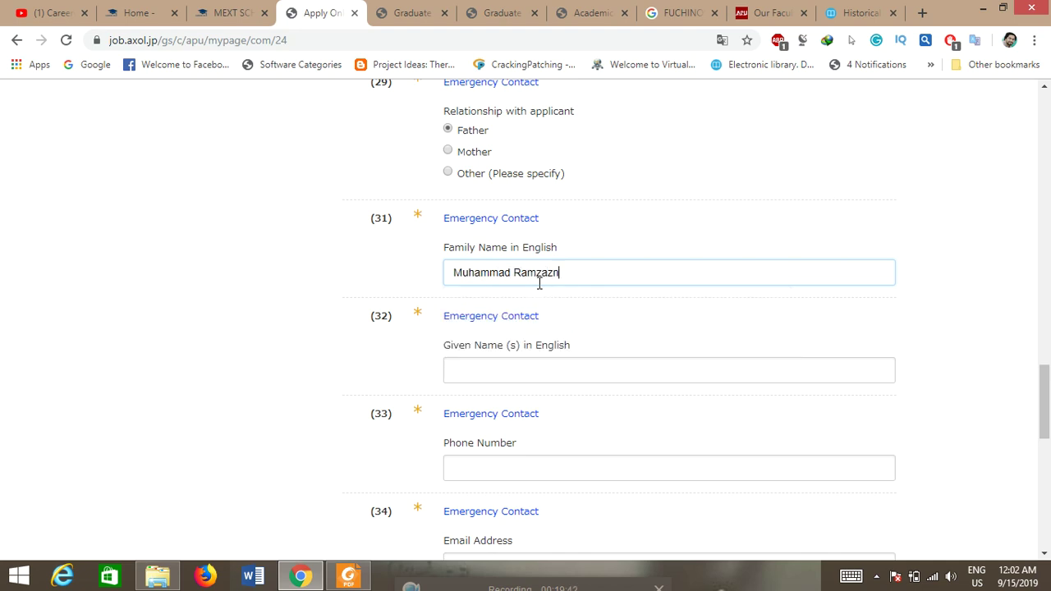
{"action": "left_click", "coordinate": [1004, 270]}
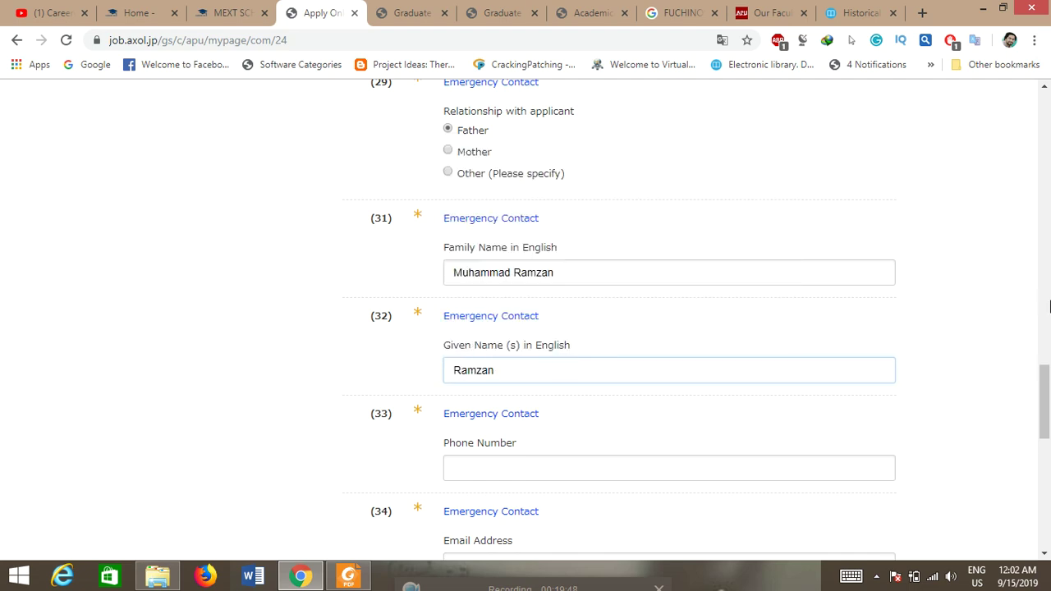
Step: Fill in the emergency contact's phone number and e-mail address
{"action": "left_click_drag", "start_coordinate": [1044, 402], "coordinate": [1044, 439]}
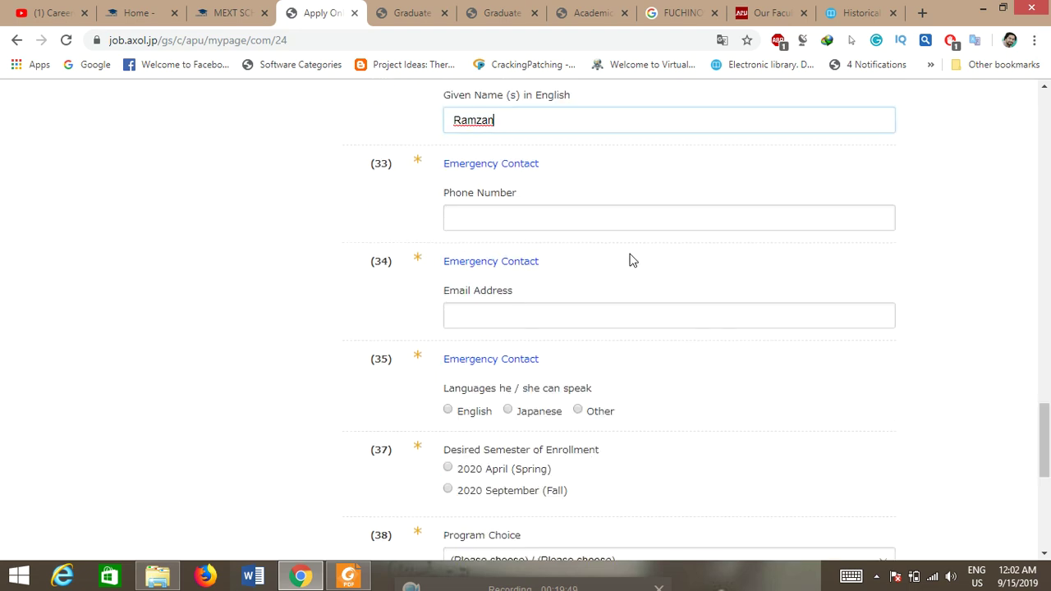
{"action": "left_click", "coordinate": [489, 213]}
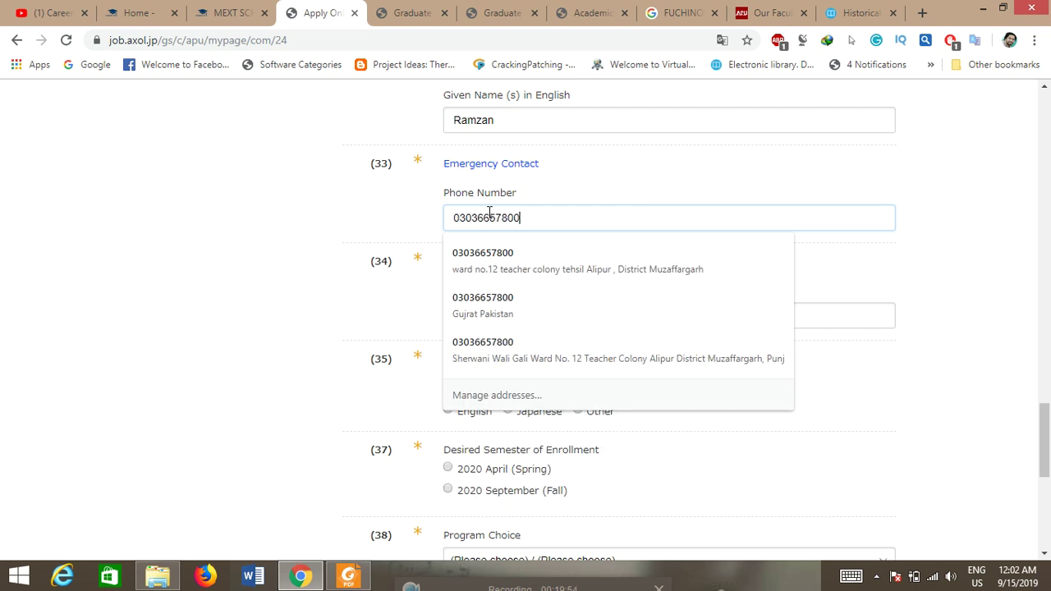
{"action": "left_click", "coordinate": [285, 279]}
{"action": "left_click", "coordinate": [547, 311]}
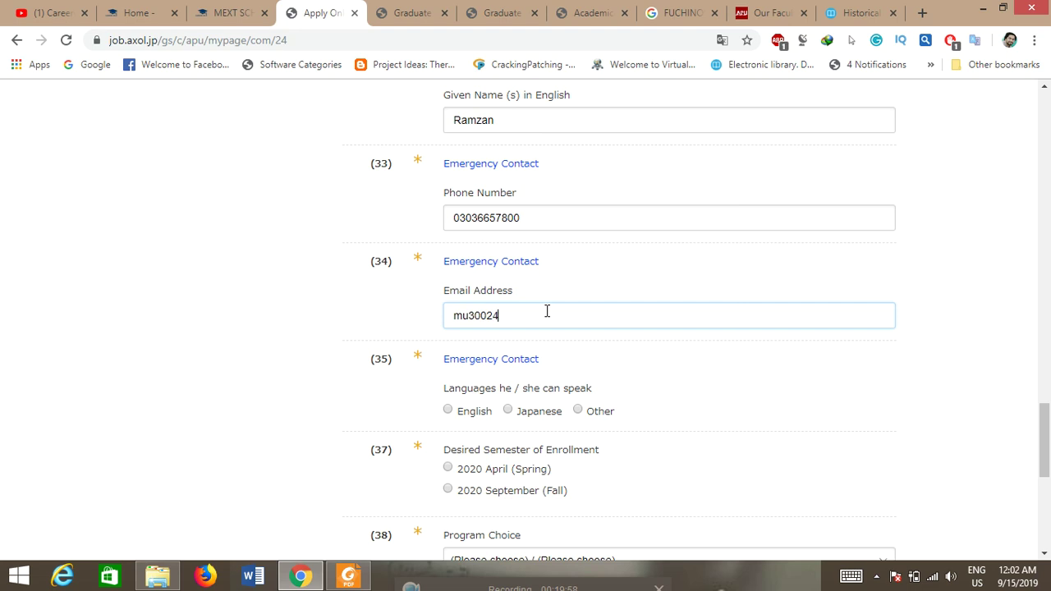
Step: Choose 2020 September (Fall) as the desired enrollment semester and scroll to the next questions
{"action": "left_click_drag", "start_coordinate": [1046, 440], "coordinate": [1048, 463]}
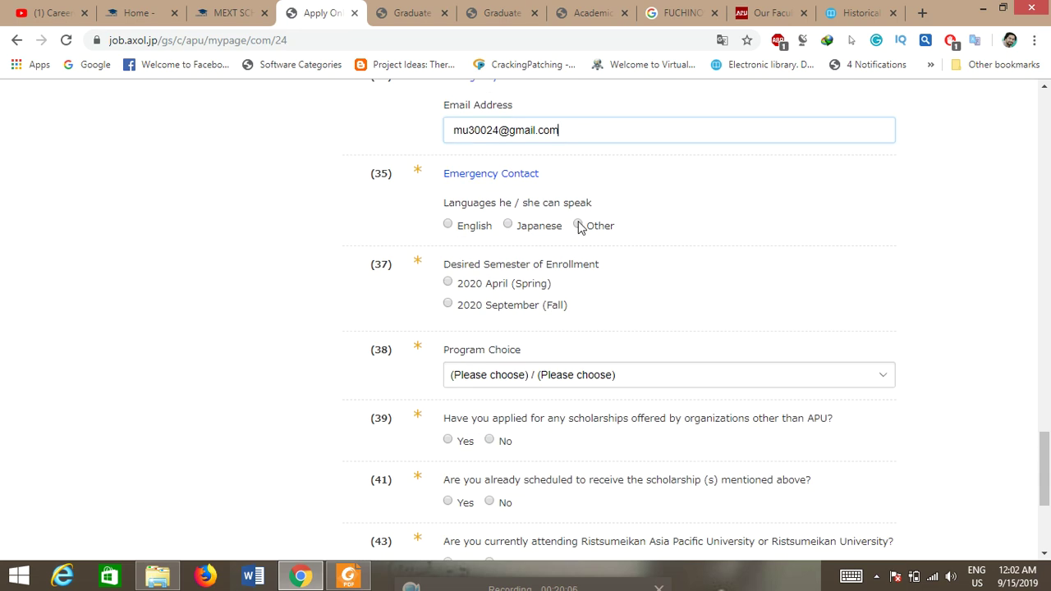
{"action": "left_click", "coordinate": [490, 278]}
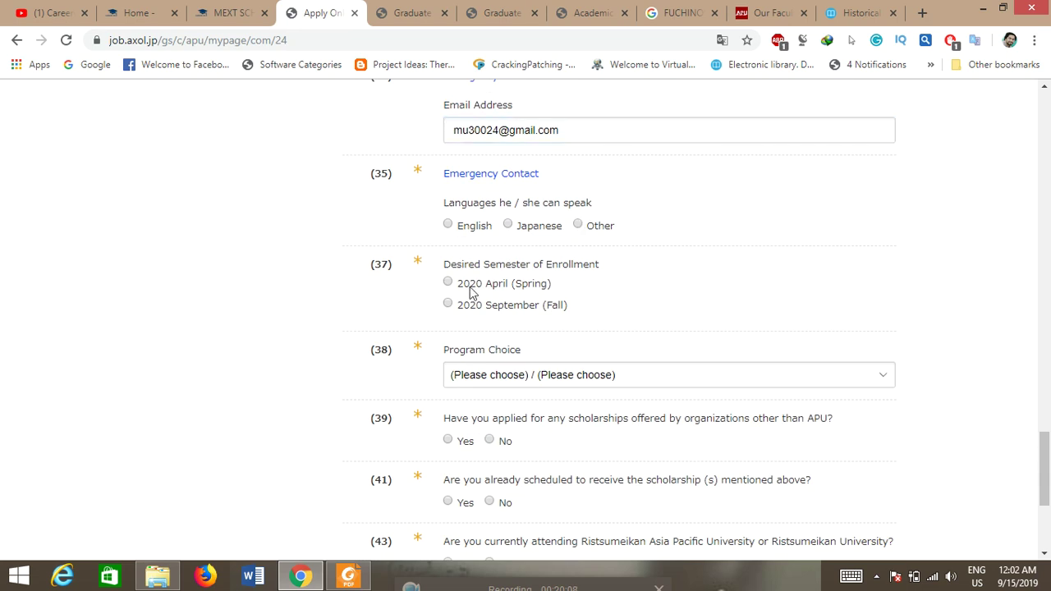
{"action": "left_click", "coordinate": [450, 305]}
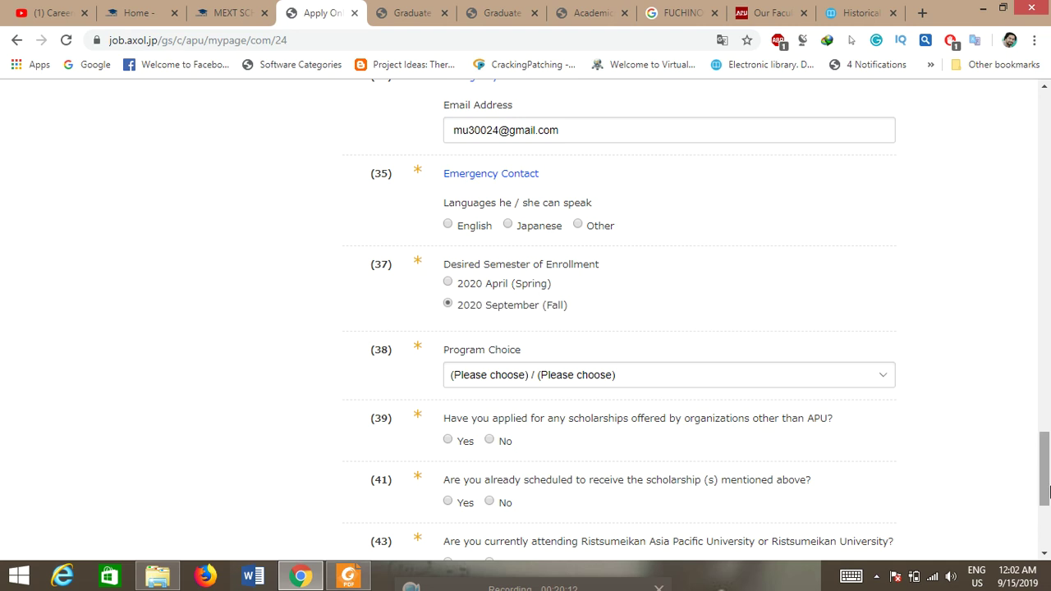
{"action": "scroll", "coordinate": [1045, 504], "scroll_direction": "down", "scroll_amount": 2}
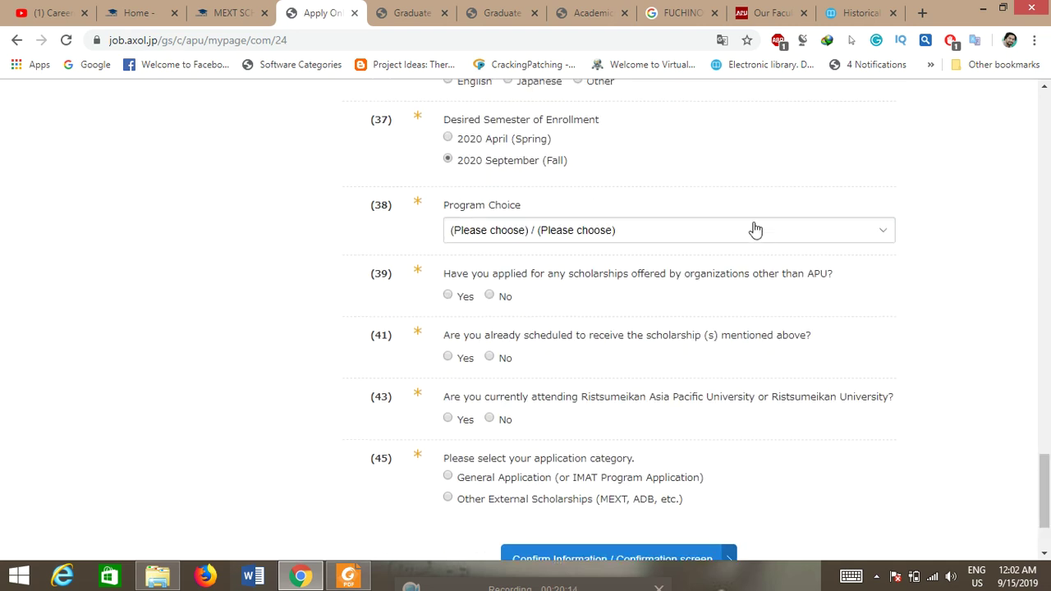
Step: Set the program choice to Business Administration (MBA)
{"action": "left_click", "coordinate": [755, 240]}
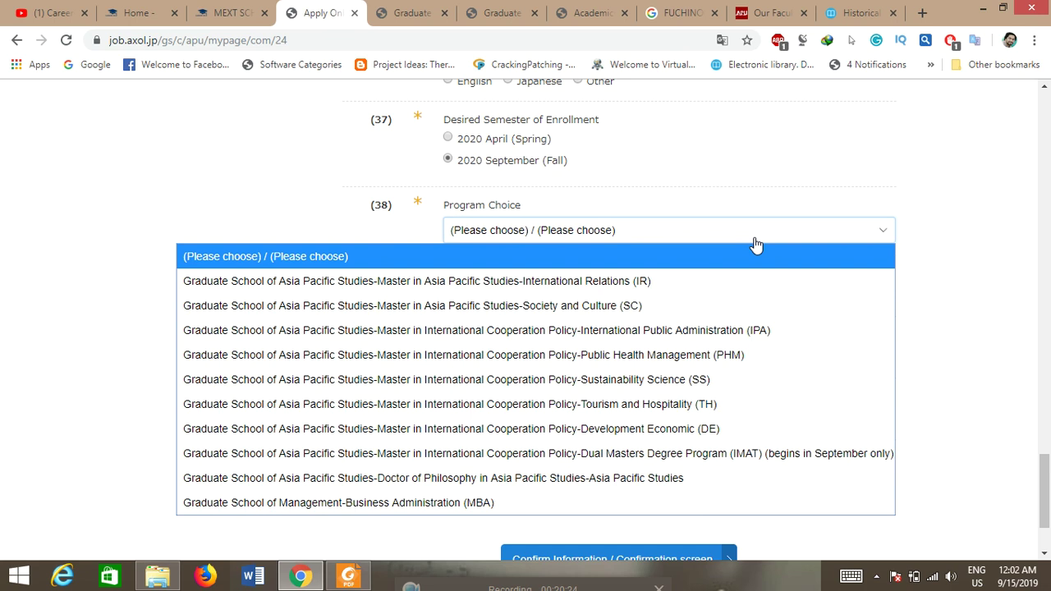
{"action": "key", "text": "Down"}
{"action": "key", "text": "Down"}
{"action": "key", "text": "Down"}
{"action": "key", "text": "Down"}
{"action": "key", "text": "Down"}
{"action": "key", "text": "Down"}
{"action": "key", "text": "Down"}
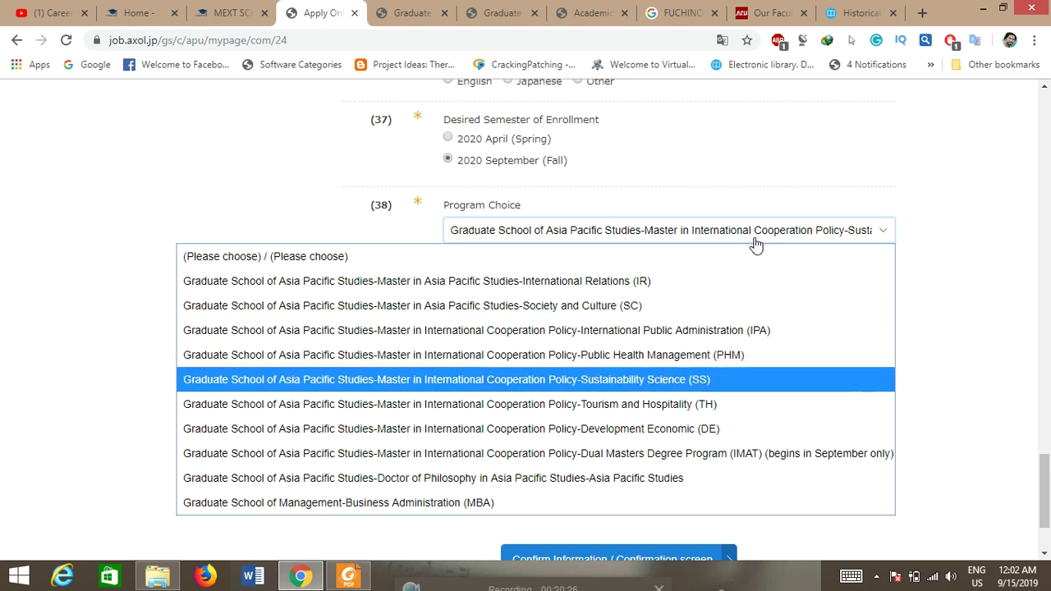
{"action": "key", "text": "Down"}
{"action": "key", "text": "Down"}
{"action": "key", "text": "Down"}
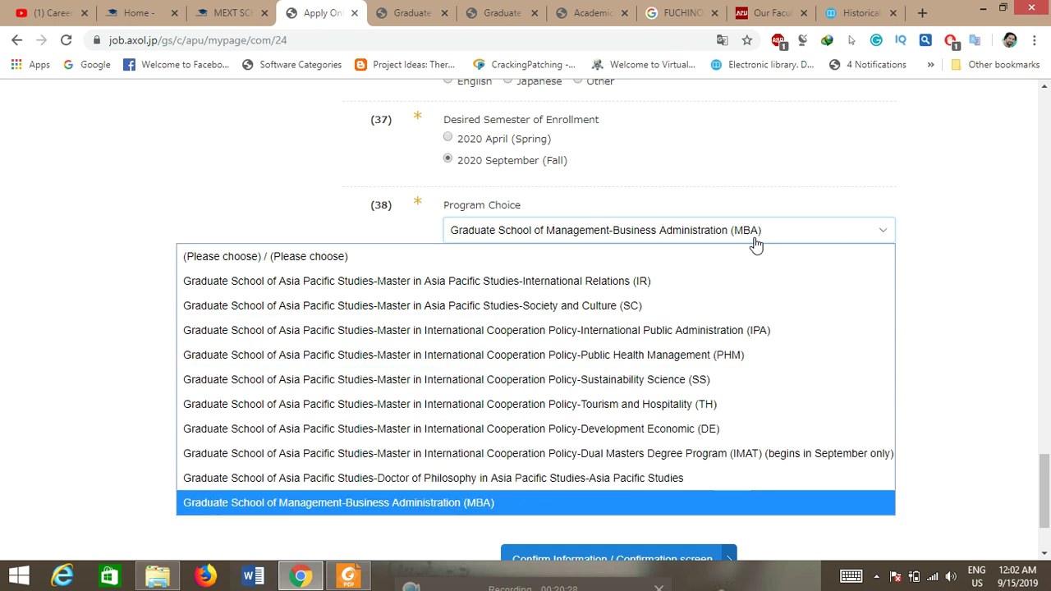
{"action": "key", "text": "Return"}
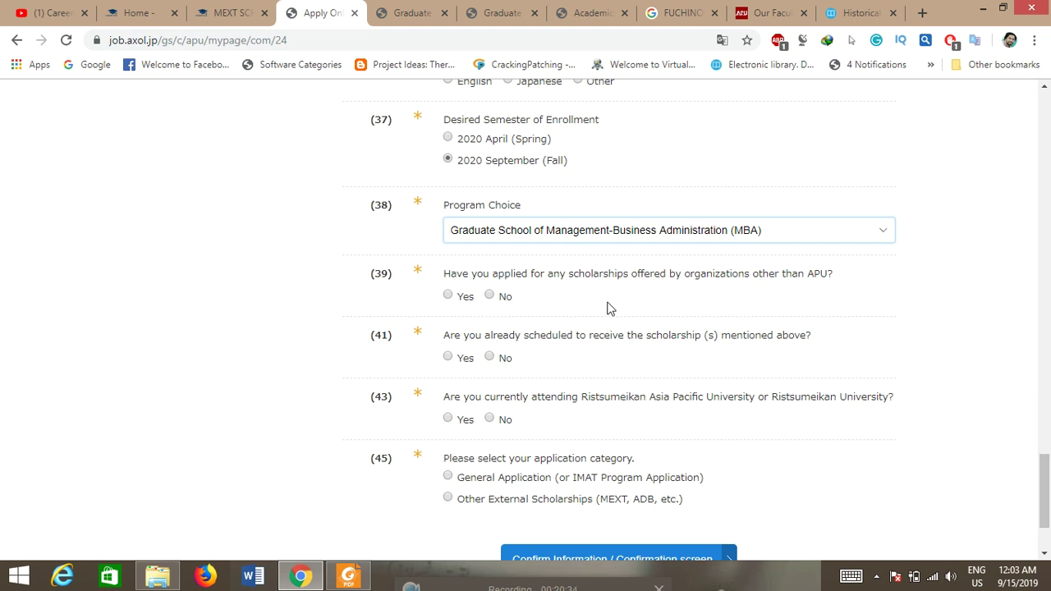
Step: Answer No to questions 39, 41 and 43, choose Other External Scholarships, and submit for confirmation
{"action": "left_click", "coordinate": [490, 295]}
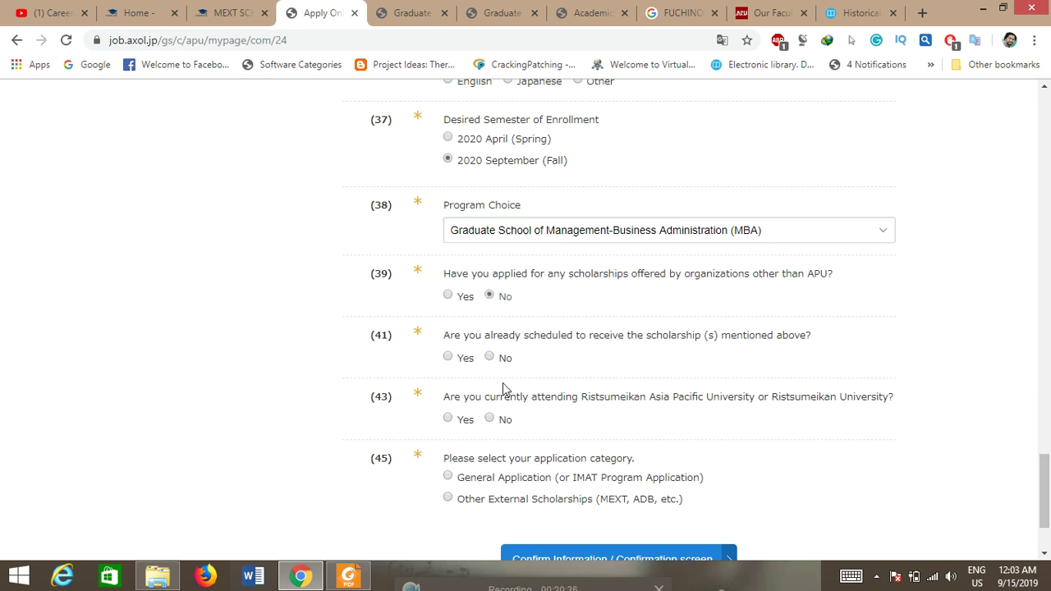
{"action": "left_click", "coordinate": [490, 358]}
{"action": "left_click", "coordinate": [494, 426]}
{"action": "left_click_drag", "start_coordinate": [1045, 483], "coordinate": [1046, 496]}
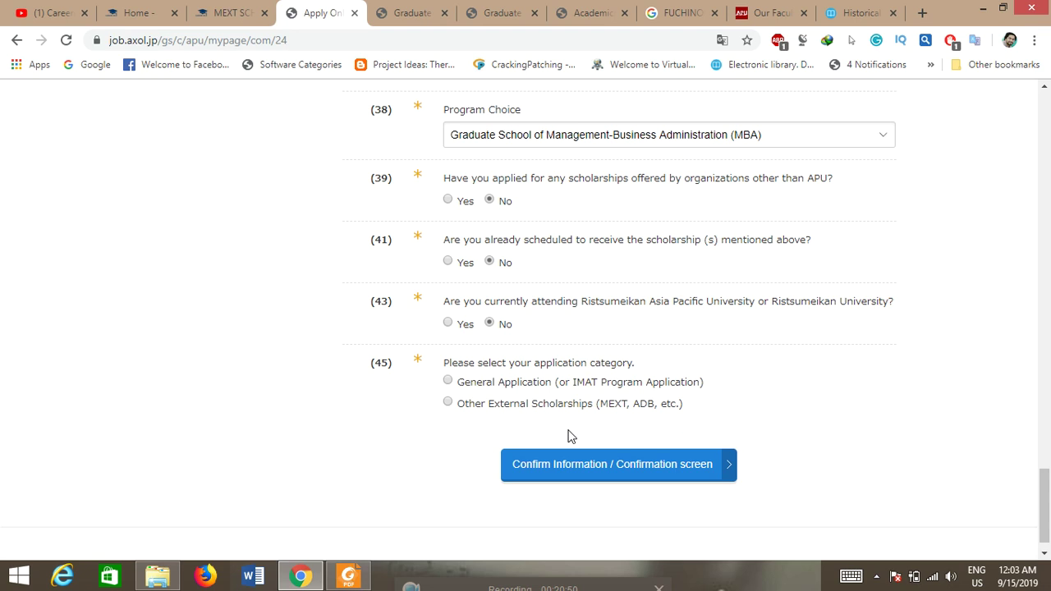
{"action": "left_click", "coordinate": [447, 405]}
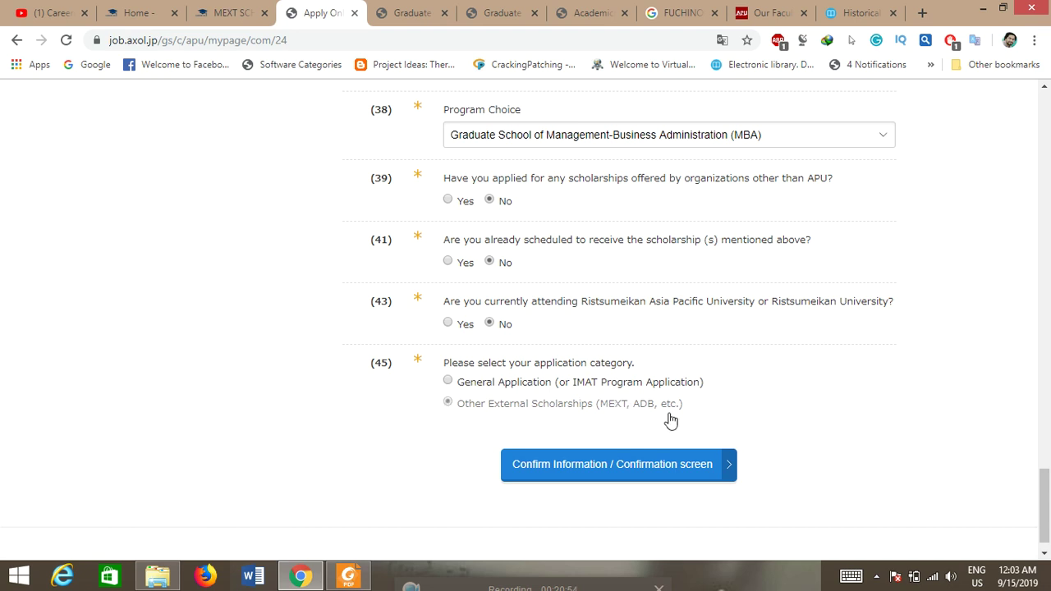
{"action": "left_click", "coordinate": [605, 469]}
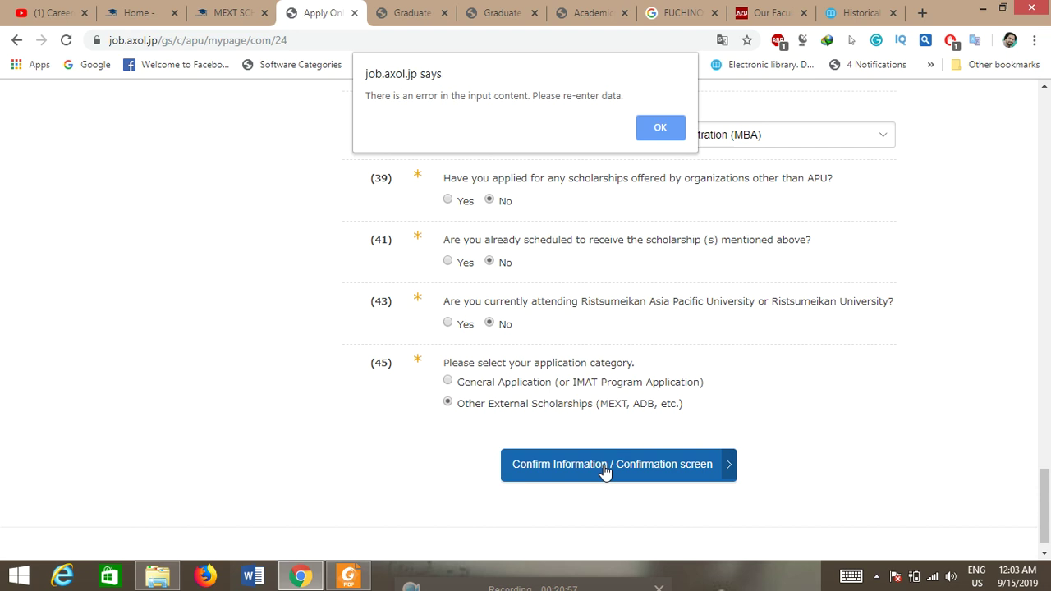
Step: Dismiss the error alert, set question 35's contact language to Other, and fill in question 36
{"action": "left_click", "coordinate": [669, 131]}
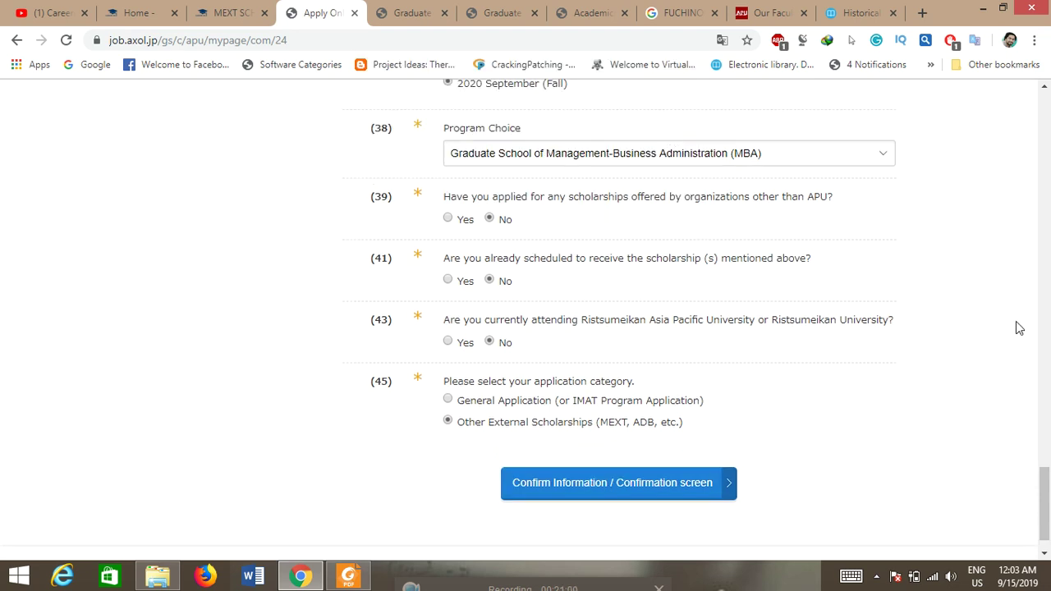
{"action": "scroll", "coordinate": [1048, 463], "scroll_direction": "up", "scroll_amount": 3}
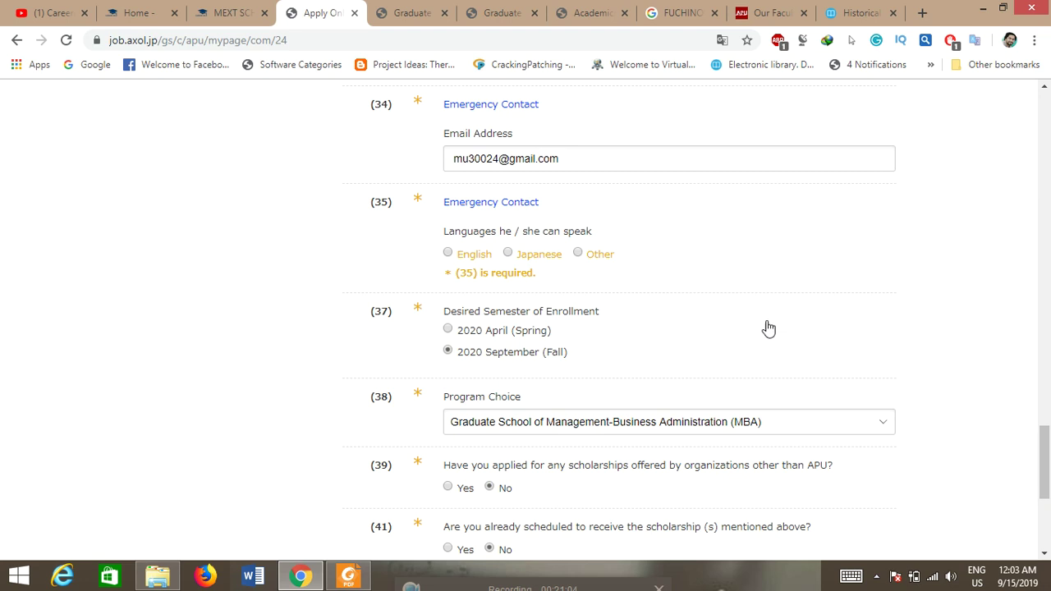
{"action": "left_click", "coordinate": [579, 254]}
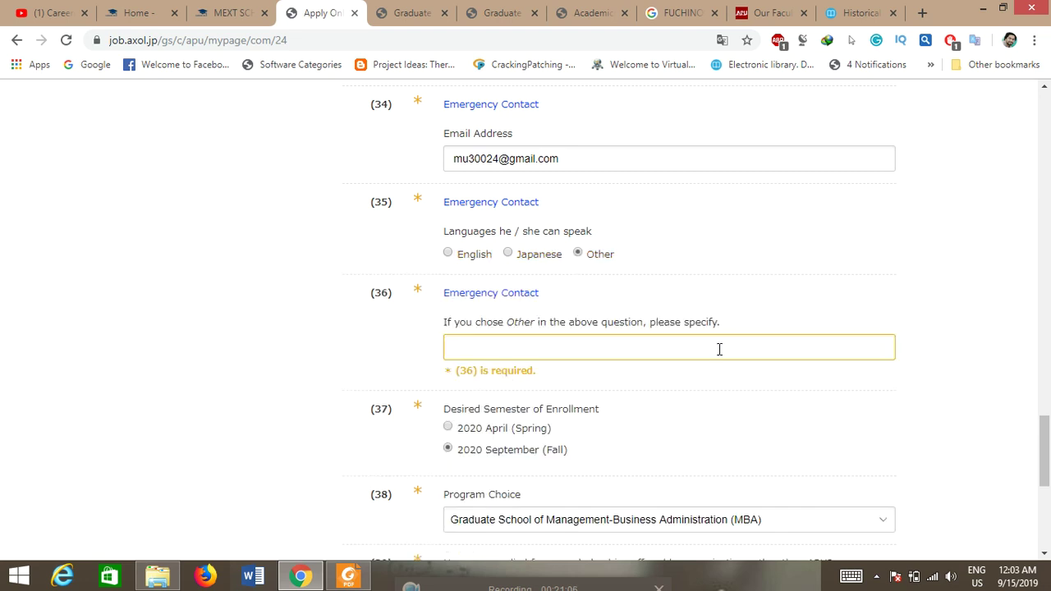
{"action": "left_click", "coordinate": [570, 347]}
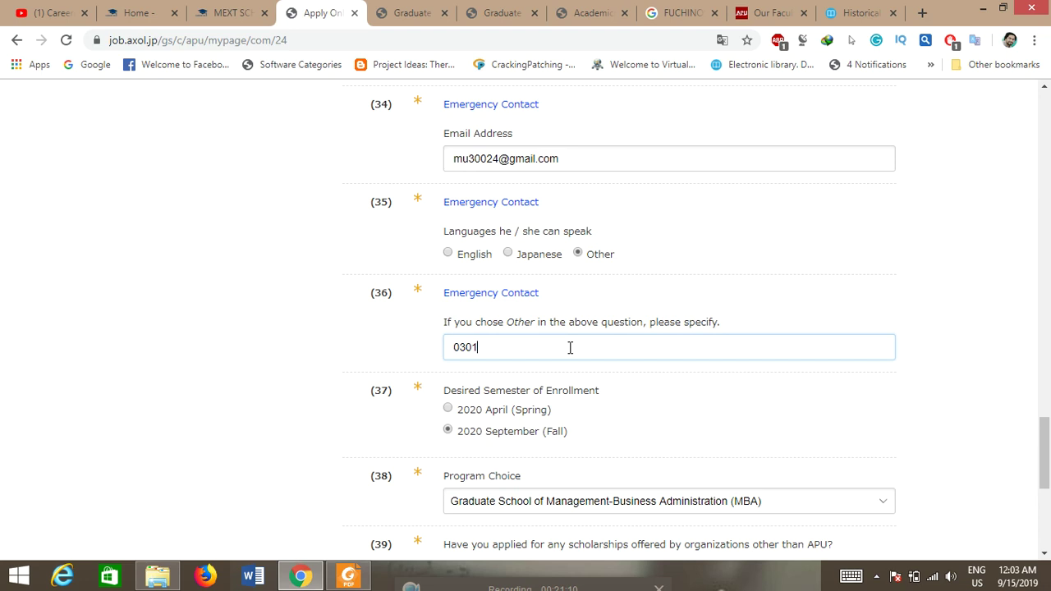
{"action": "left_click_drag", "start_coordinate": [1047, 479], "coordinate": [1036, 538]}
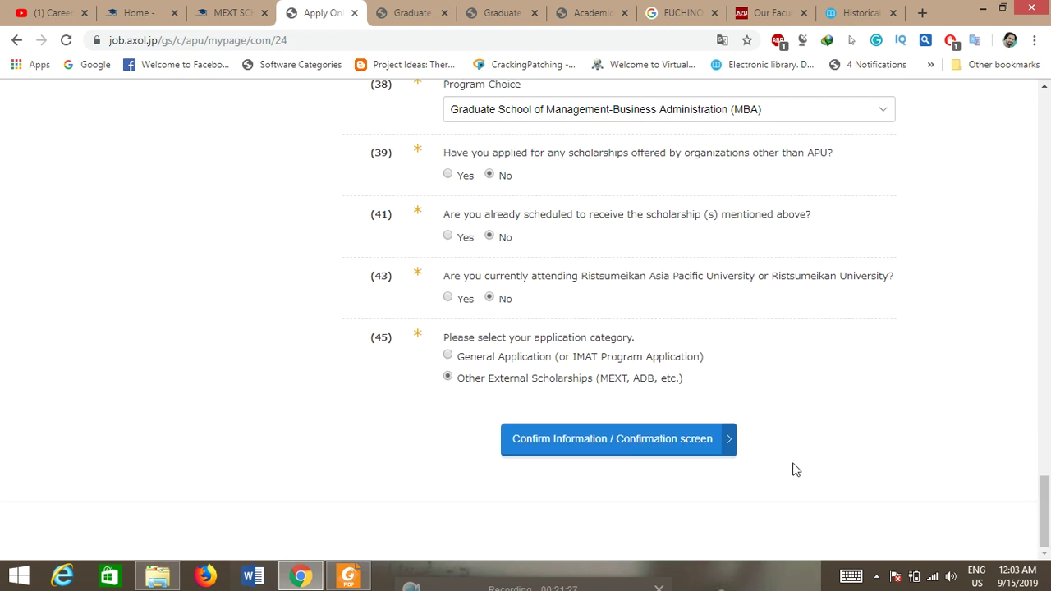
Step: Confirm and save the STEP 1 applicant information
{"action": "left_click", "coordinate": [638, 441]}
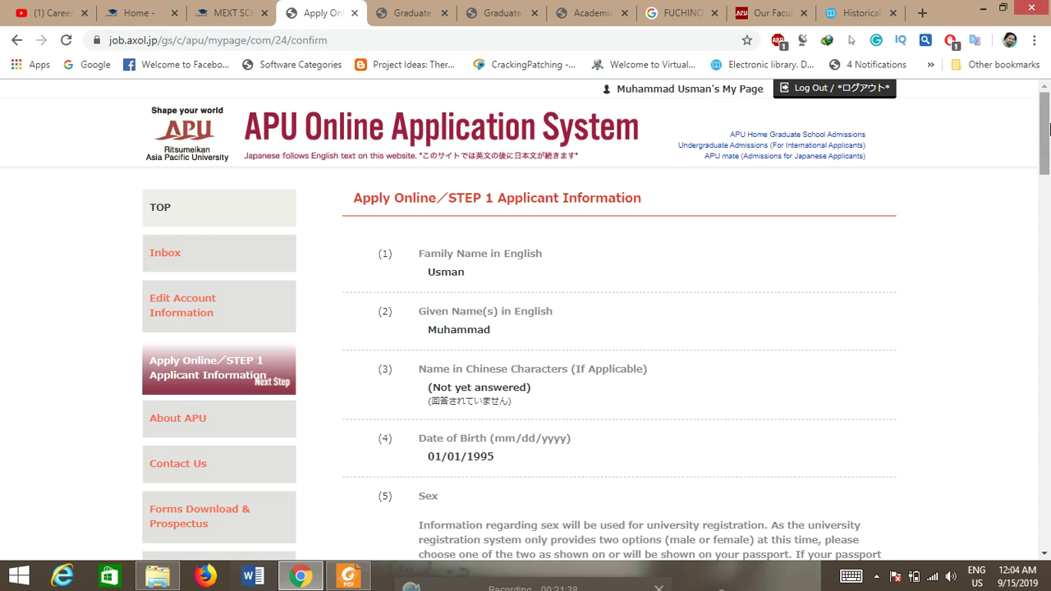
{"action": "left_click_drag", "start_coordinate": [1047, 132], "coordinate": [1049, 501]}
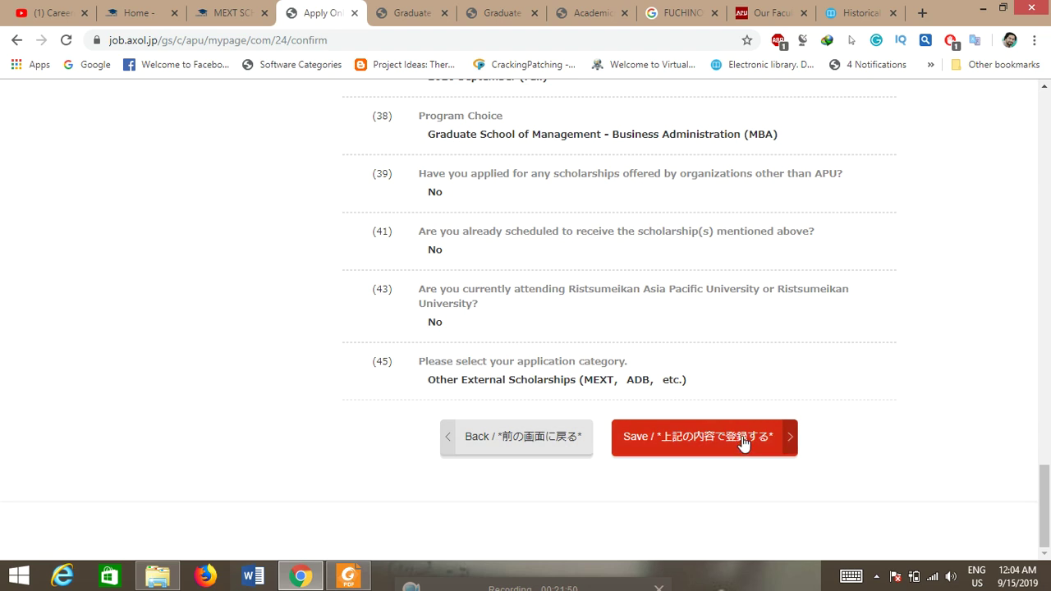
{"action": "left_click", "coordinate": [789, 441]}
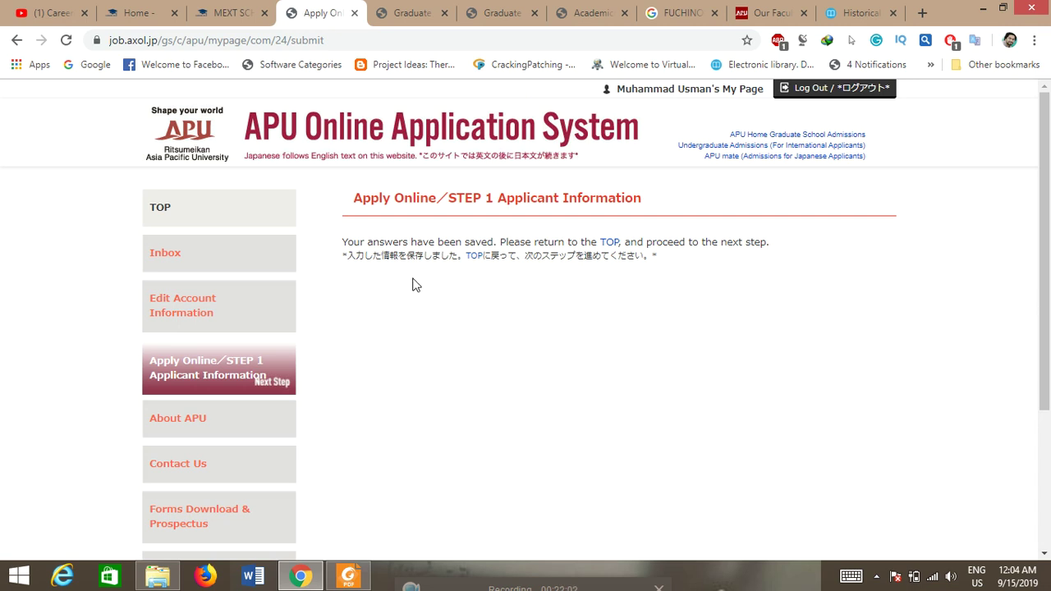
Step: Return to the application top page and open STEP 2 Education History
{"action": "left_click", "coordinate": [616, 247]}
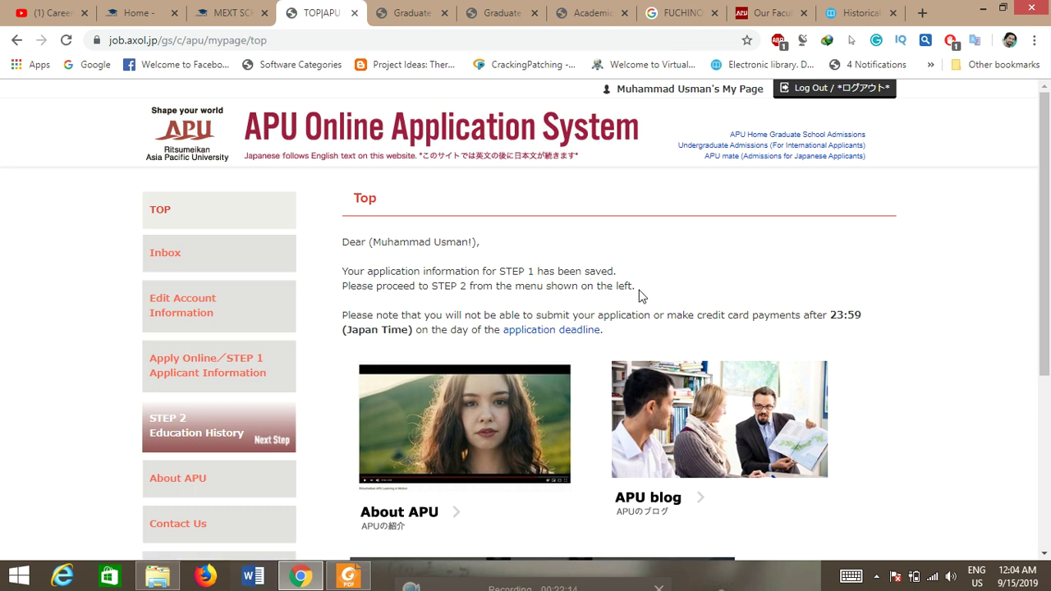
{"action": "left_click_drag", "start_coordinate": [1049, 202], "coordinate": [1049, 312]}
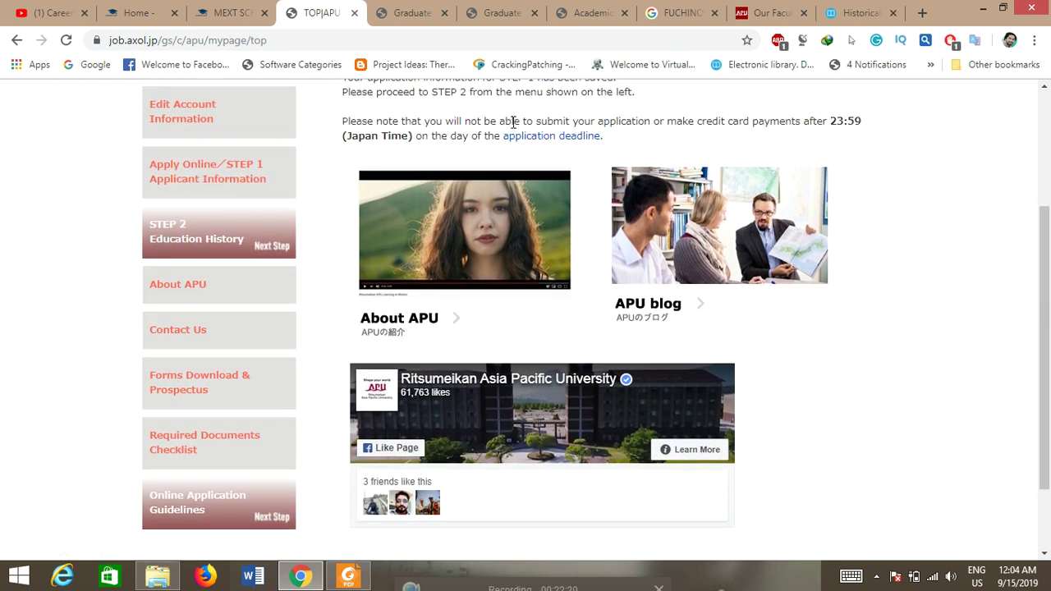
{"action": "left_click_drag", "start_coordinate": [1049, 287], "coordinate": [1049, 265]}
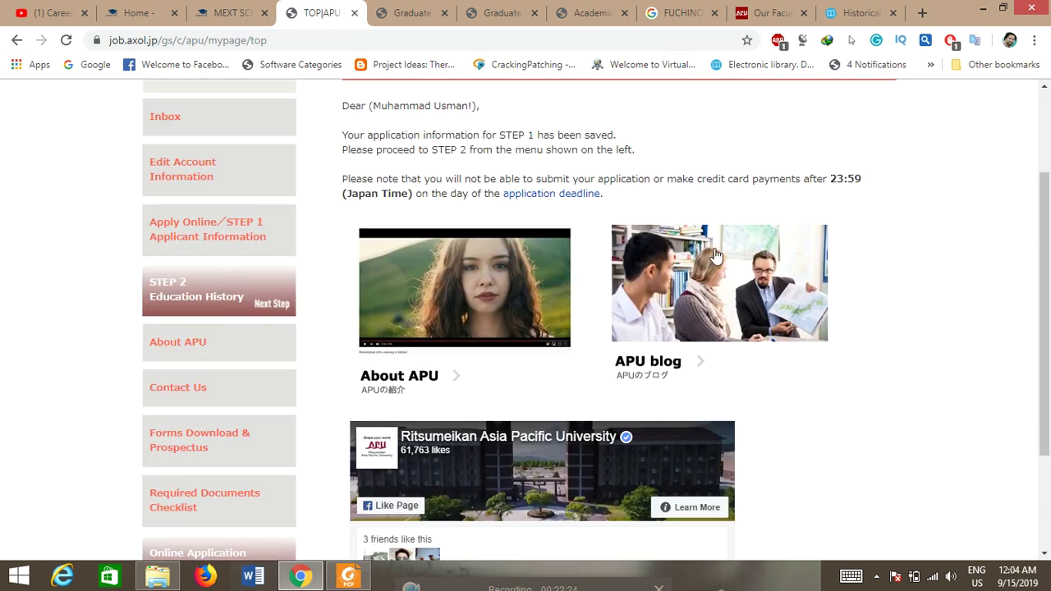
{"action": "left_click", "coordinate": [192, 301]}
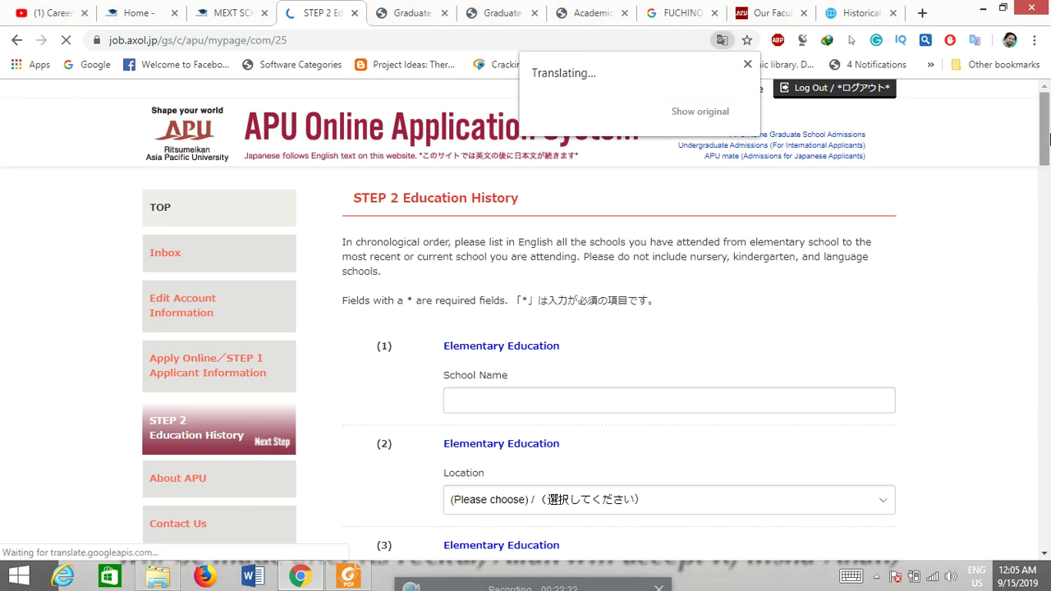
Step: Enter elementary school 'abc', located in Pakistan, with English as the language of instruction
{"action": "left_click_drag", "start_coordinate": [1049, 138], "coordinate": [1040, 161]}
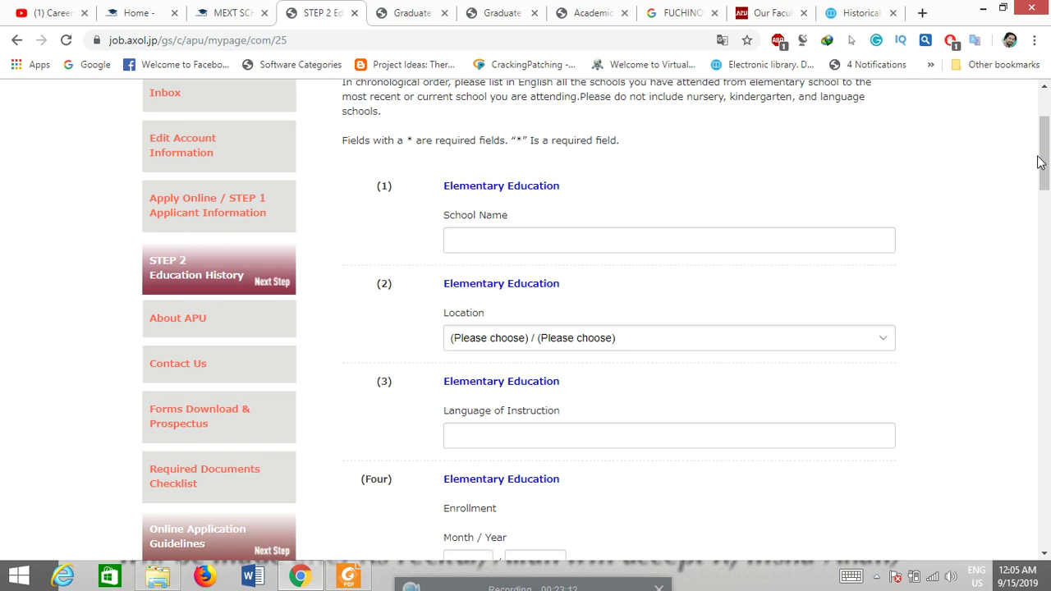
{"action": "left_click", "coordinate": [644, 231]}
{"action": "type", "text": "abc"}
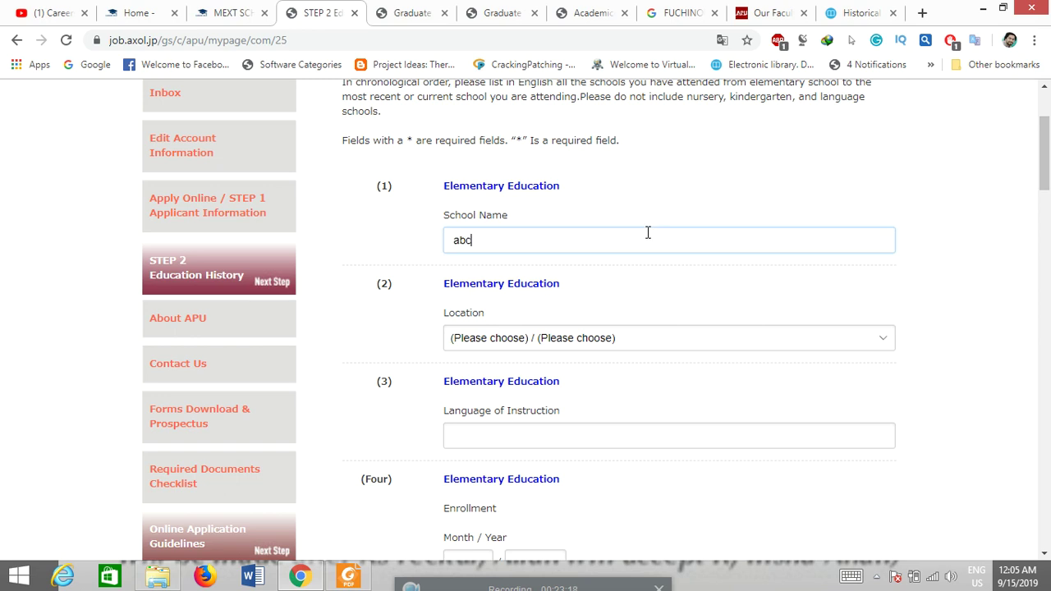
{"action": "scroll", "coordinate": [1048, 148], "scroll_direction": "down", "scroll_amount": 2}
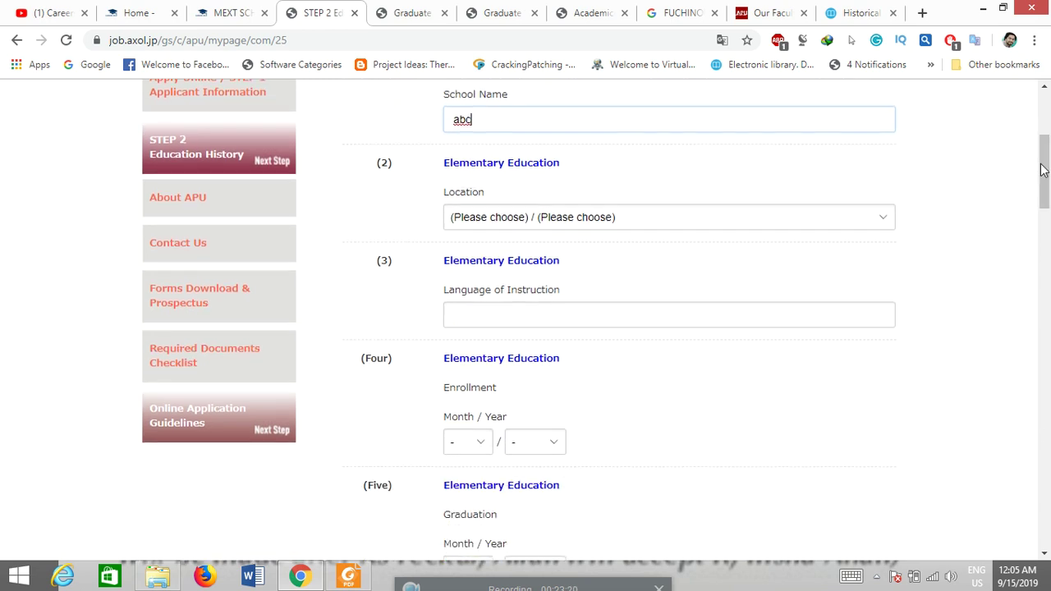
{"action": "left_click", "coordinate": [765, 216]}
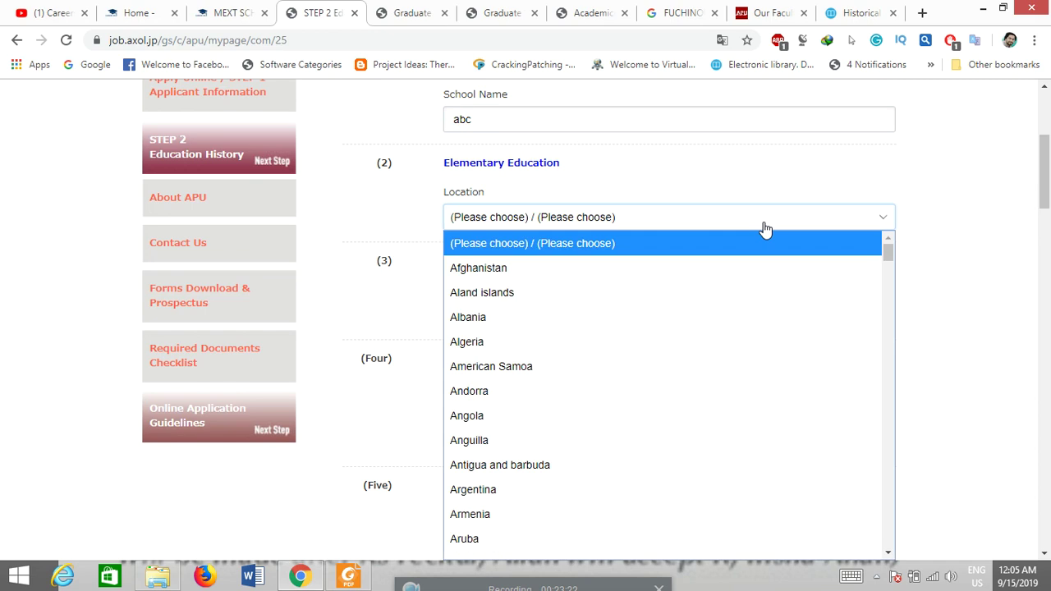
{"action": "type", "text": "p"}
{"action": "key", "text": "Return"}
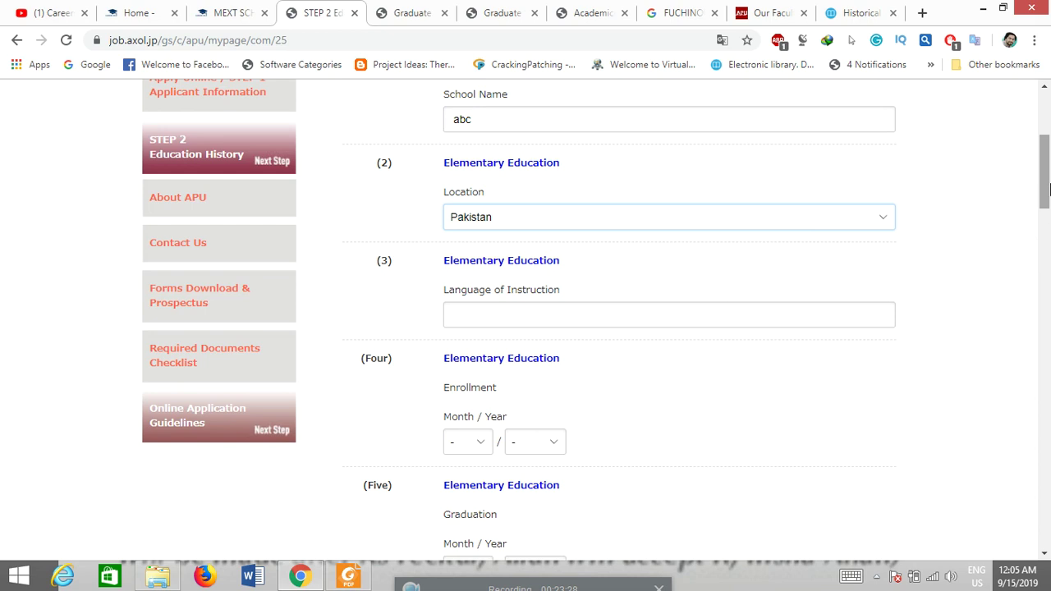
{"action": "mouse_move", "coordinate": [1048, 190]}
{"action": "left_mouse_down"}
{"action": "mouse_move", "coordinate": [1048, 172]}
{"action": "mouse_move", "coordinate": [1048, 201]}
{"action": "left_mouse_up"}
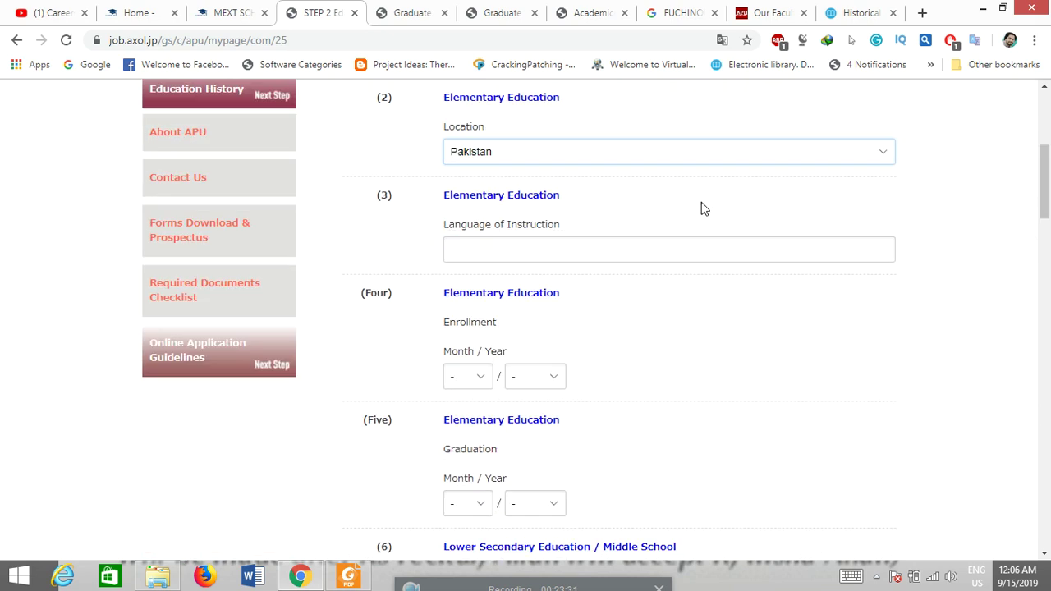
{"action": "left_click", "coordinate": [543, 252]}
{"action": "type", "text": "English"}
{"action": "left_click_drag", "start_coordinate": [1048, 199], "coordinate": [1048, 205]}
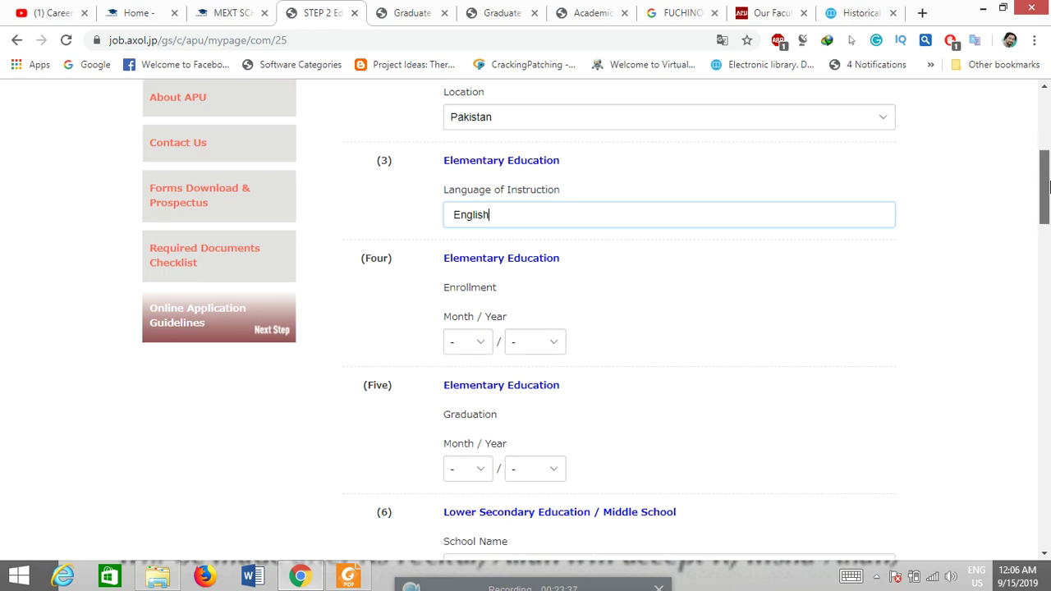
Step: Set the elementary enrollment date to 05/2010, then scroll down to the university section
{"action": "left_click", "coordinate": [470, 344]}
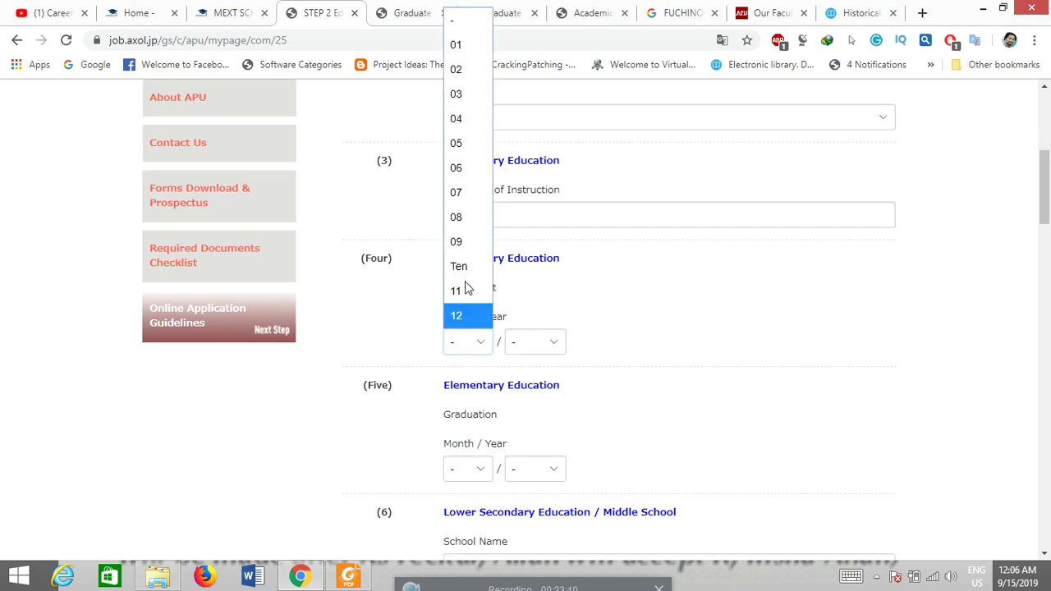
{"action": "left_click", "coordinate": [456, 143]}
{"action": "left_click", "coordinate": [524, 351]}
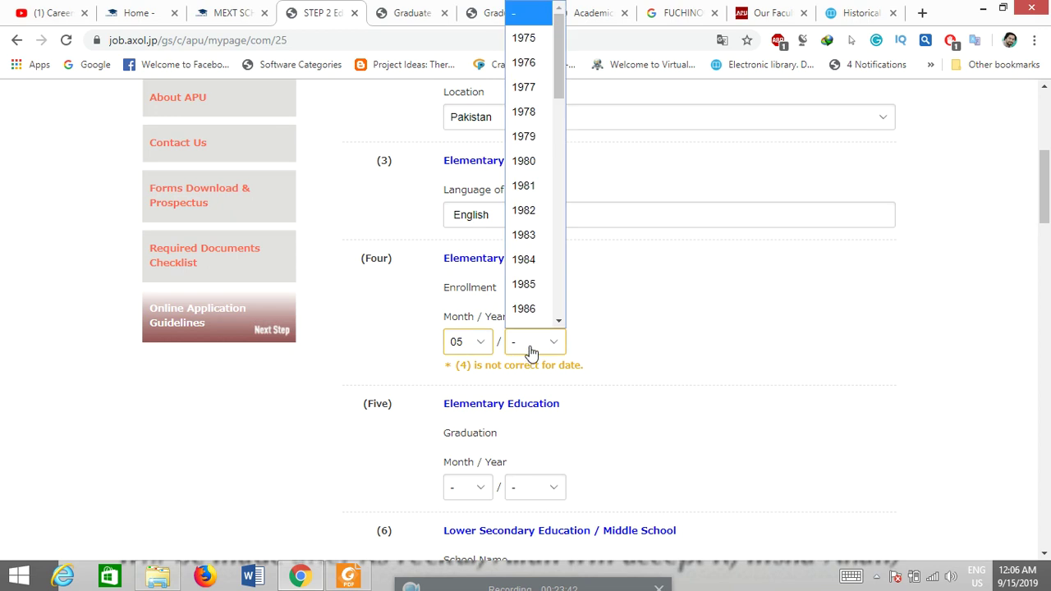
{"action": "left_click", "coordinate": [536, 171]}
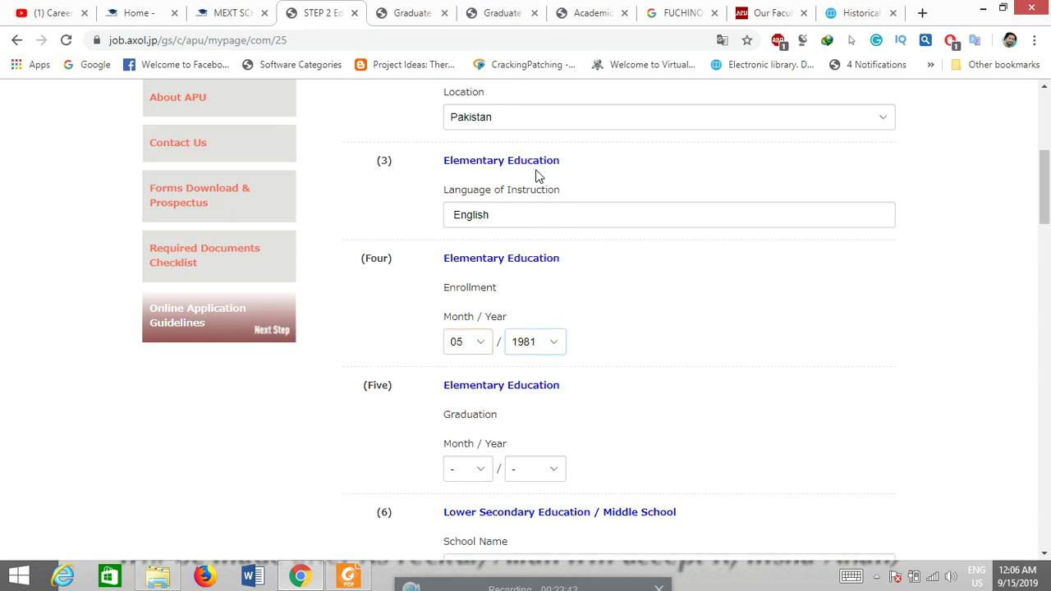
{"action": "left_click", "coordinate": [530, 355]}
{"action": "left_click_drag", "start_coordinate": [563, 92], "coordinate": [558, 262]}
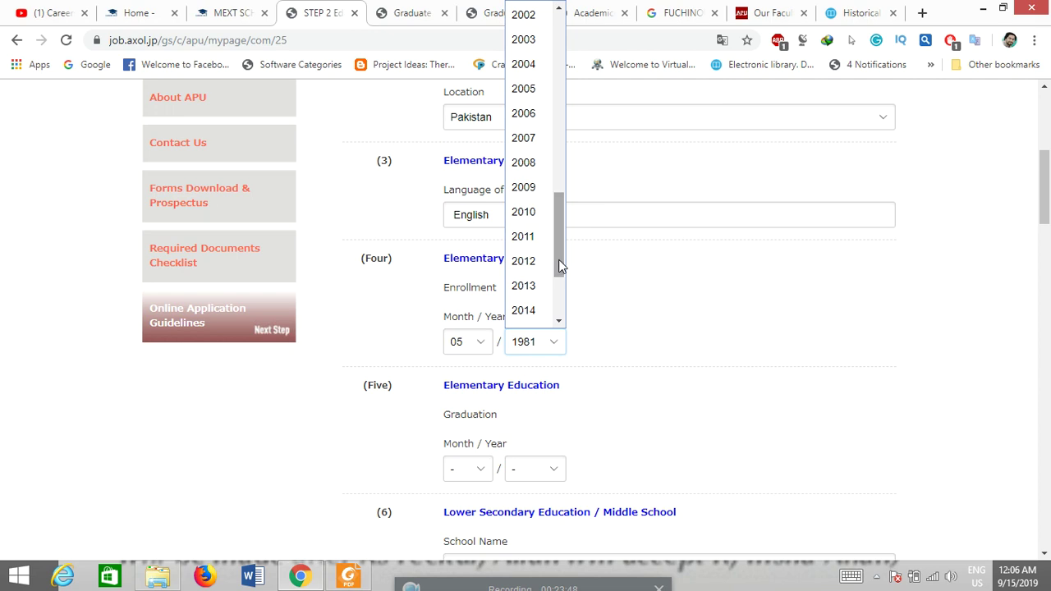
{"action": "left_click", "coordinate": [523, 212]}
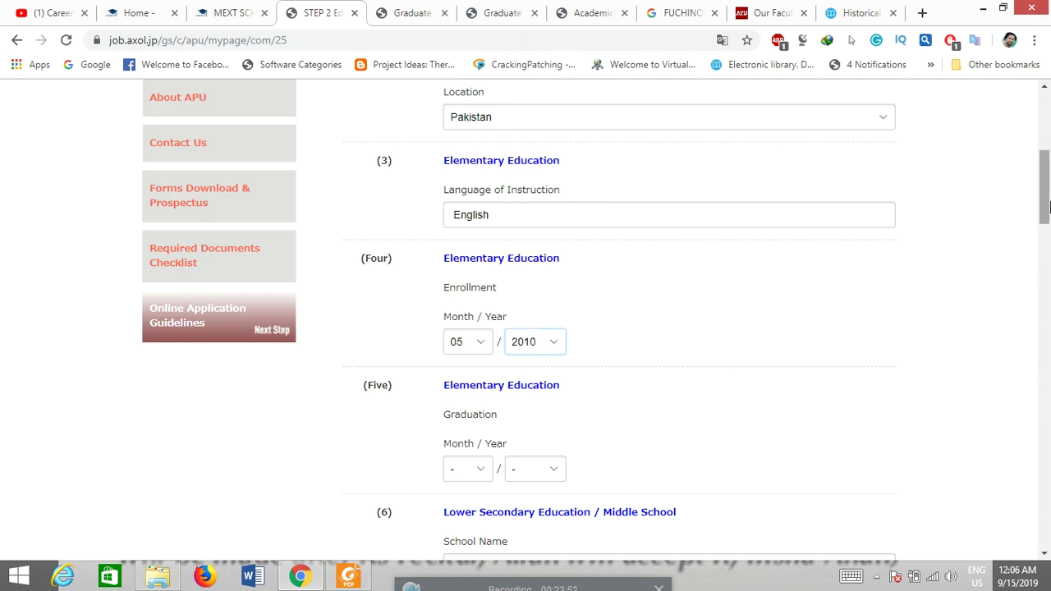
{"action": "scroll", "coordinate": [1049, 211], "scroll_direction": "down", "scroll_amount": 1}
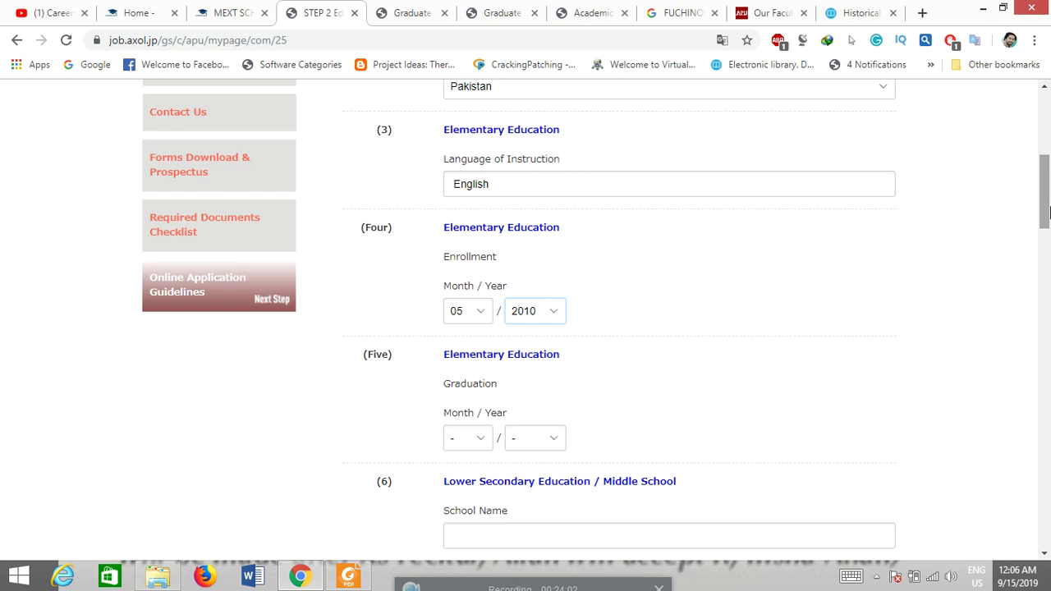
{"action": "left_click_drag", "start_coordinate": [1049, 212], "coordinate": [969, 238]}
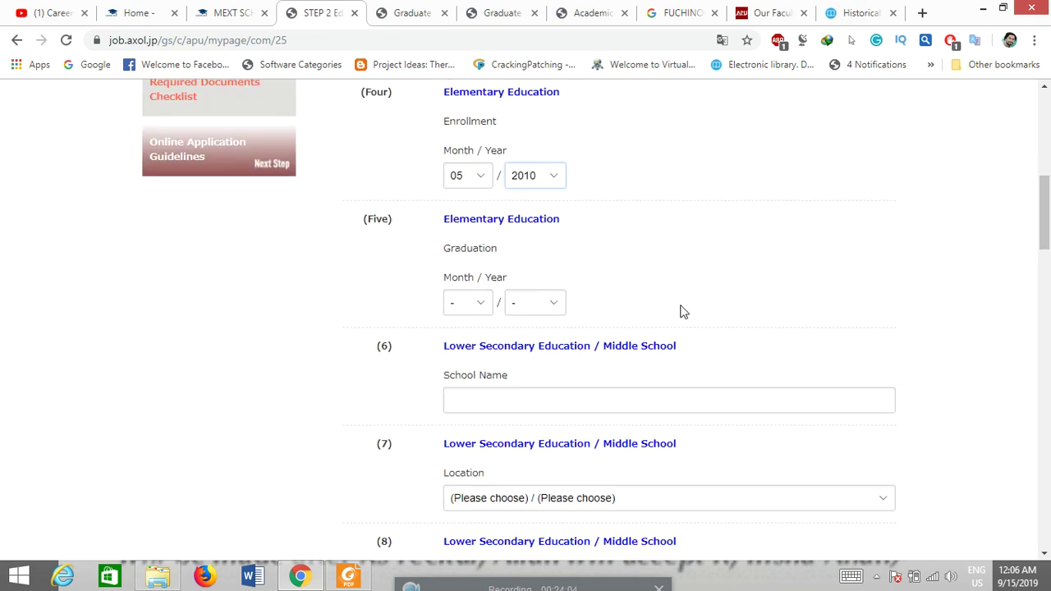
{"action": "left_click_drag", "start_coordinate": [1048, 238], "coordinate": [1048, 243]}
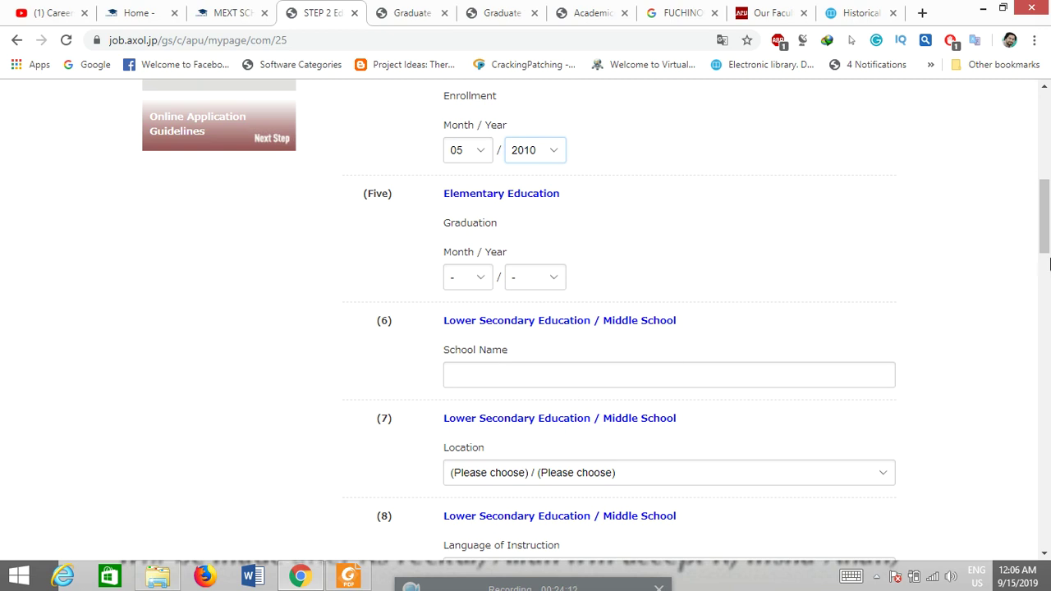
{"action": "left_click_drag", "start_coordinate": [1049, 261], "coordinate": [1048, 350]}
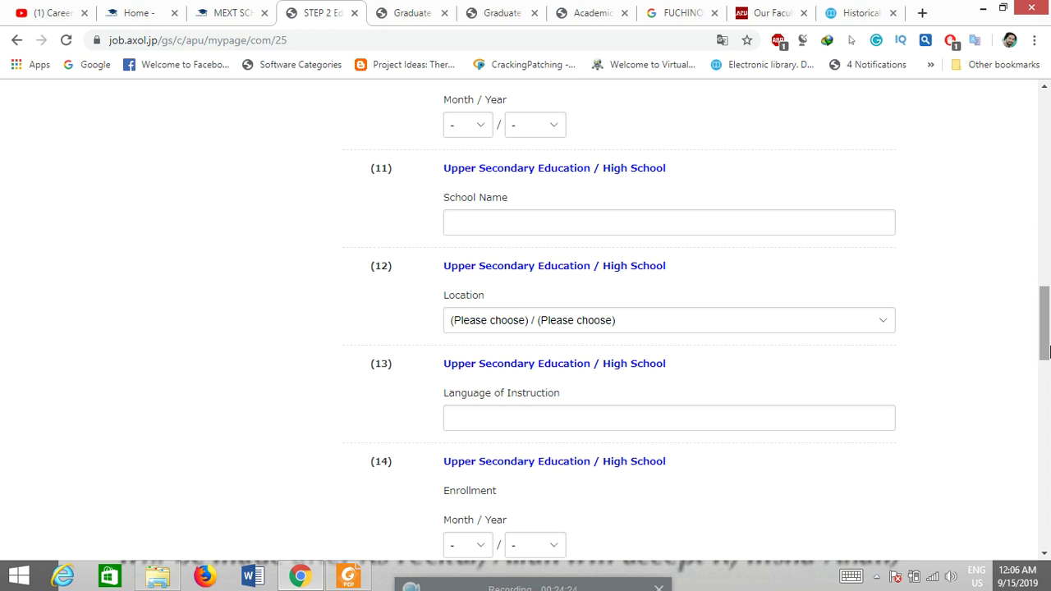
{"action": "left_click_drag", "start_coordinate": [1047, 351], "coordinate": [1045, 419]}
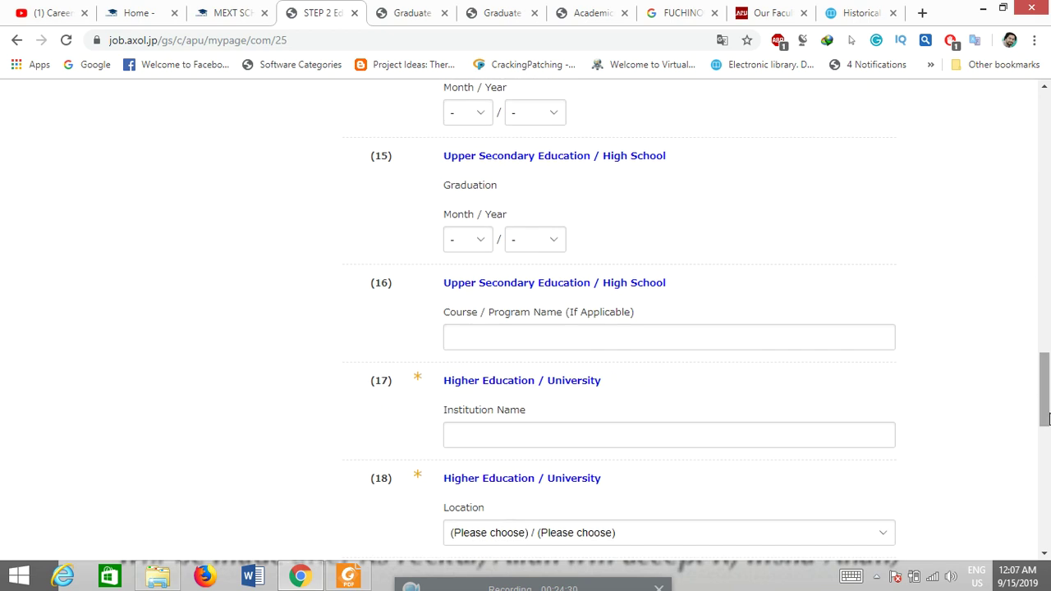
{"action": "left_click_drag", "start_coordinate": [1048, 418], "coordinate": [1045, 435]}
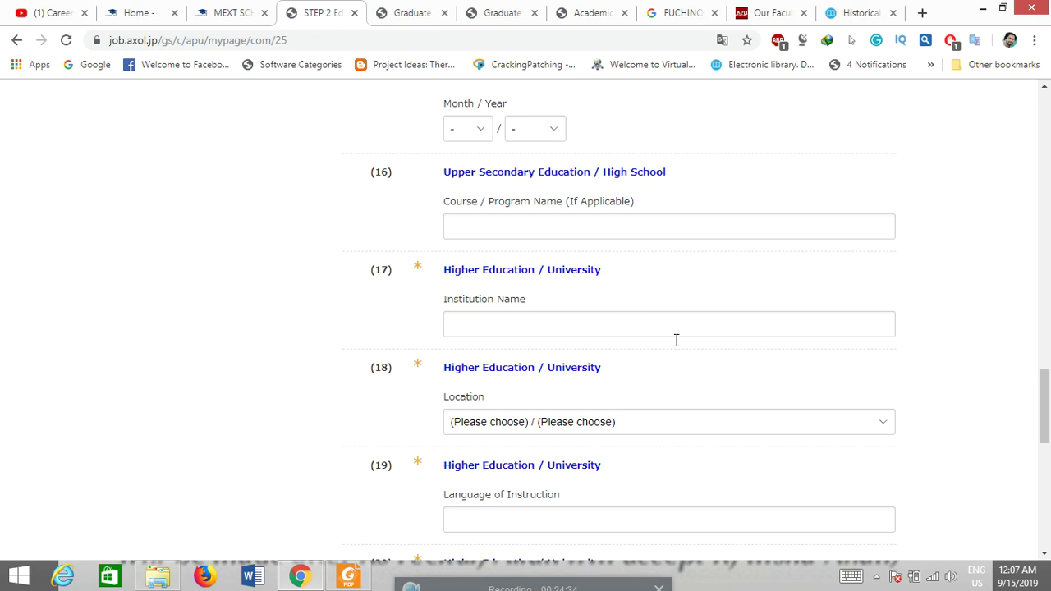
{"action": "left_click_drag", "start_coordinate": [1047, 388], "coordinate": [1047, 438]}
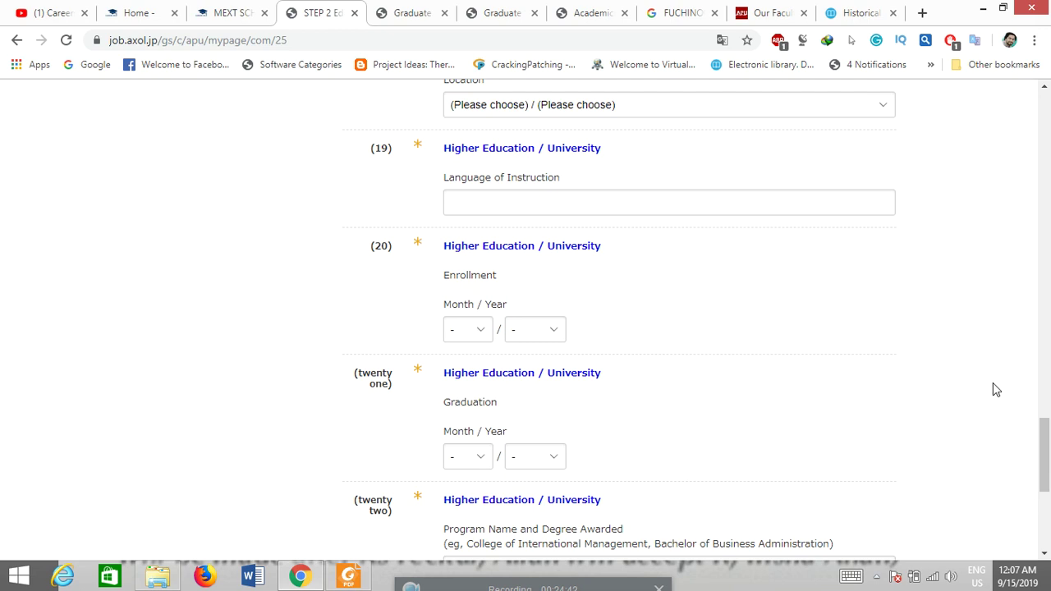
{"action": "left_click_drag", "start_coordinate": [1047, 437], "coordinate": [1048, 119]}
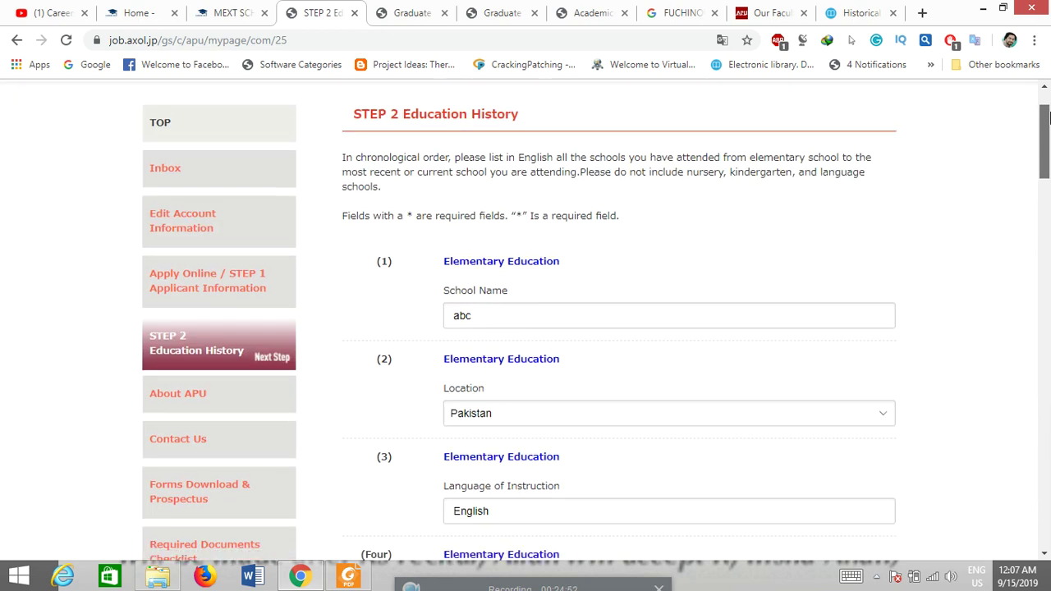
{"action": "left_click_drag", "start_coordinate": [1047, 118], "coordinate": [1048, 373]}
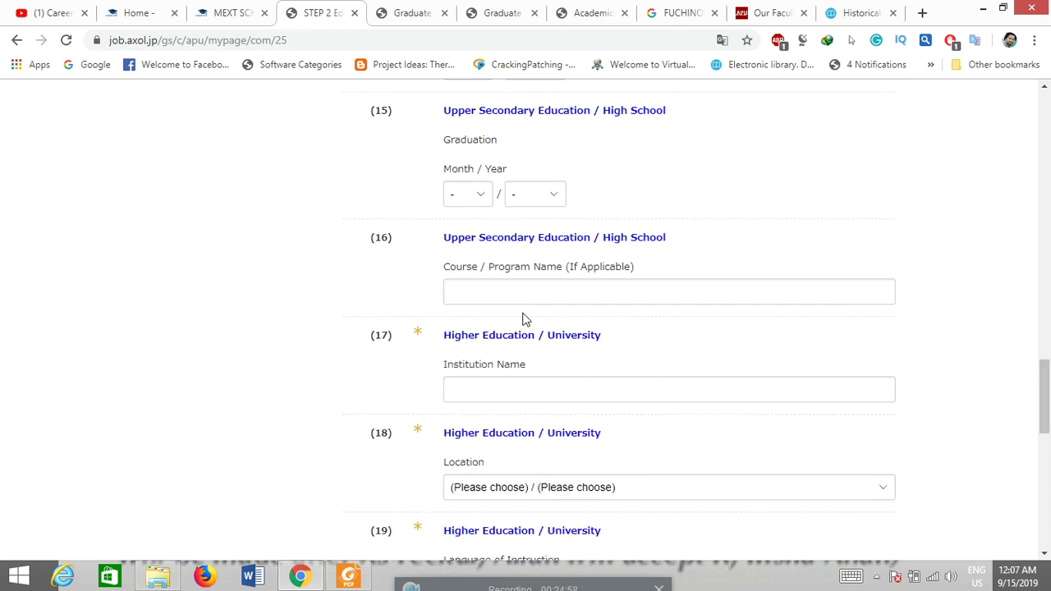
Step: Enter University of Gujrat, located in Pakistan, taught in English, as the university
{"action": "left_click", "coordinate": [506, 385]}
{"action": "type", "text": "U"}
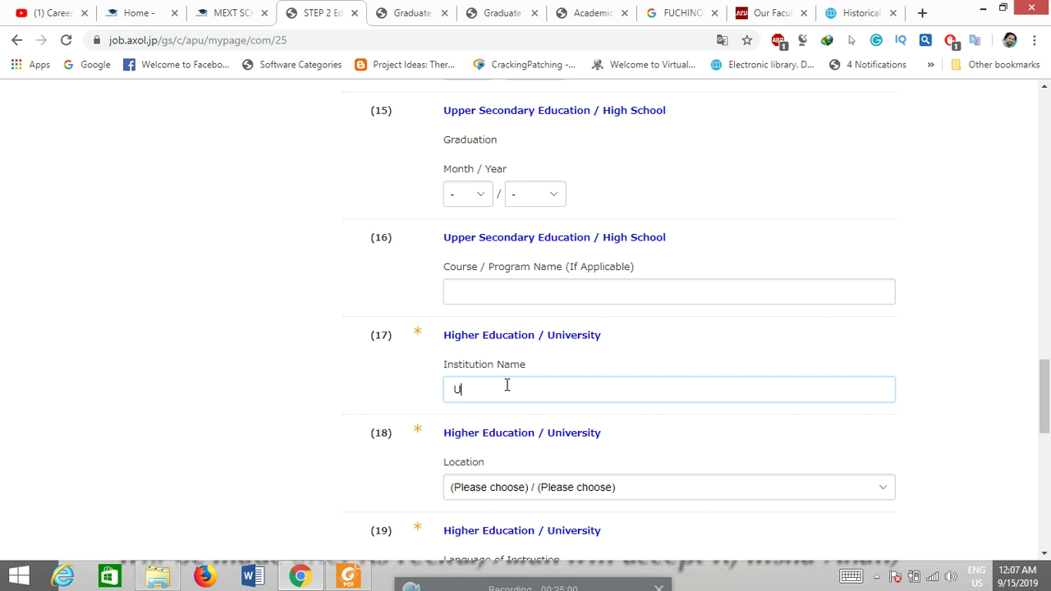
{"action": "type", "text": "niversity"}
{"action": "type", "text": " of F"}
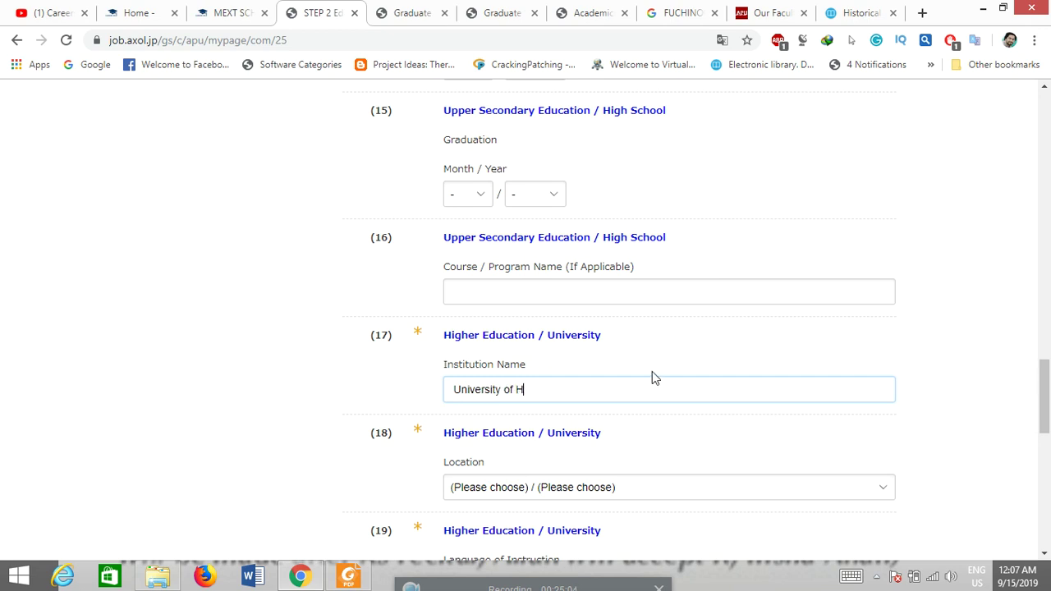
{"action": "key", "text": "BackSpace"}
{"action": "type", "text": "Gujrat"}
{"action": "scroll", "coordinate": [1049, 379], "scroll_direction": "down", "scroll_amount": 4}
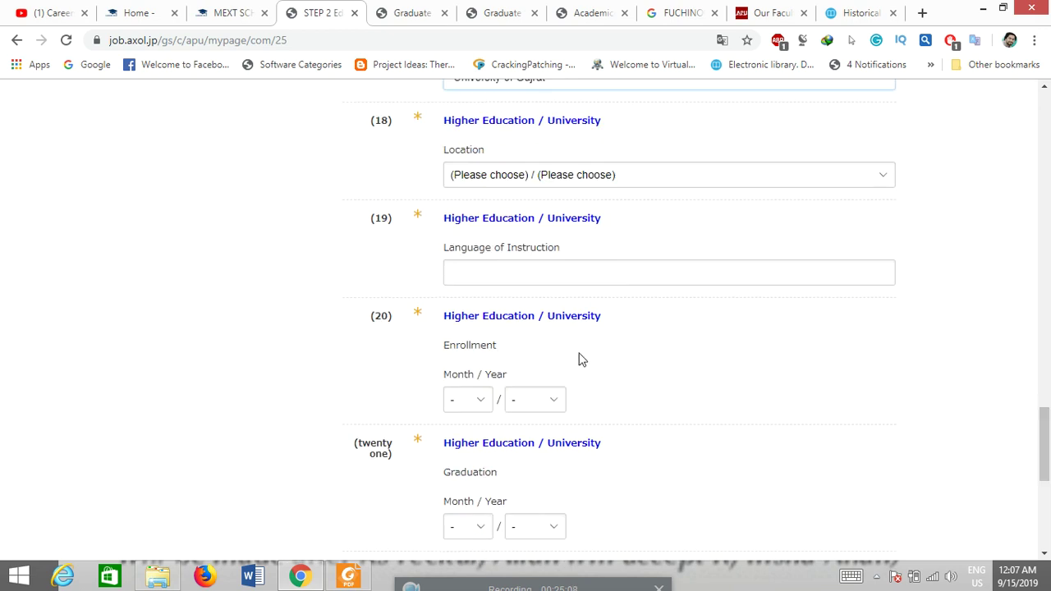
{"action": "left_click", "coordinate": [678, 186]}
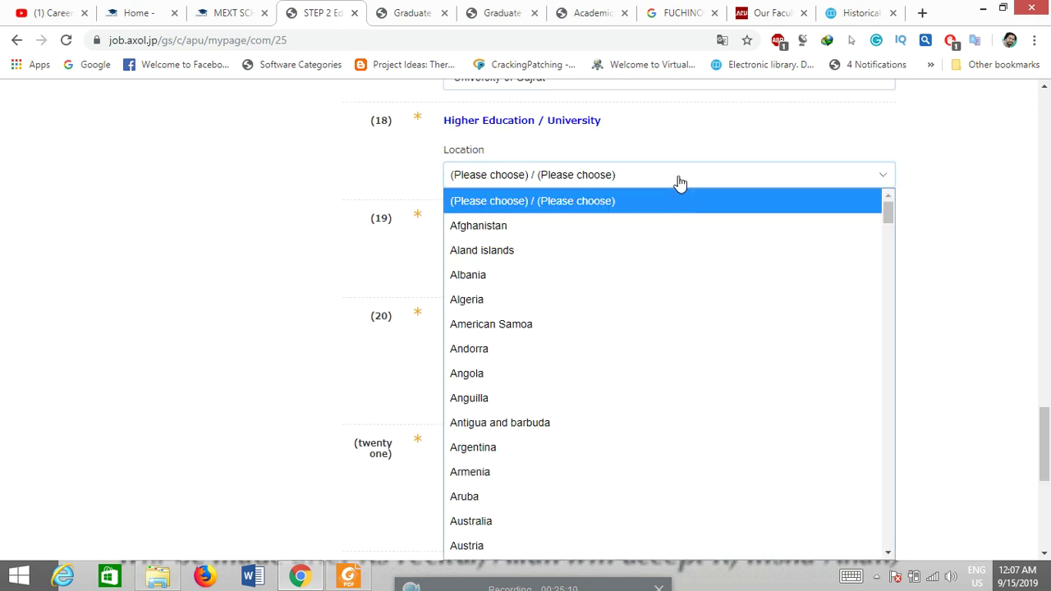
{"action": "key", "text": "p"}
{"action": "key", "text": "Return"}
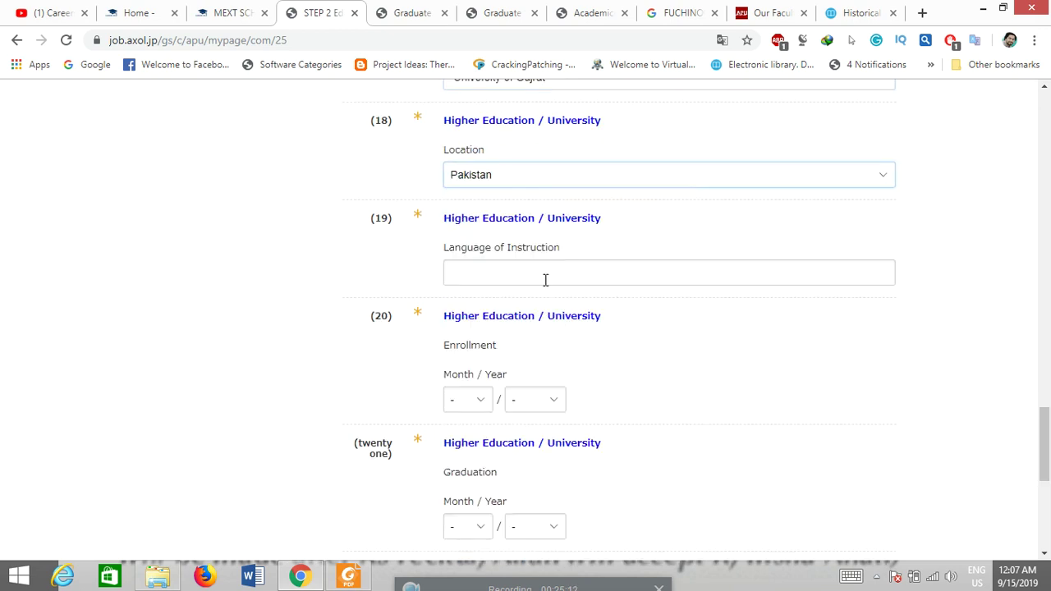
{"action": "left_click", "coordinate": [545, 280]}
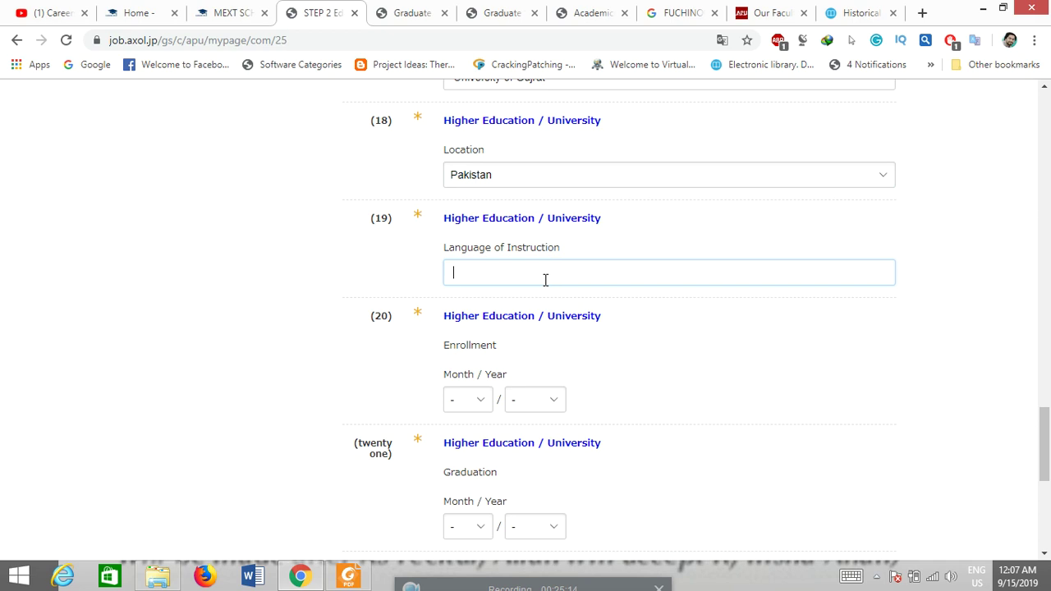
{"action": "type", "text": "English"}
Step: Set the university enrollment date to 09/2014 and graduation date to 08/2018
{"action": "left_click", "coordinate": [480, 400]}
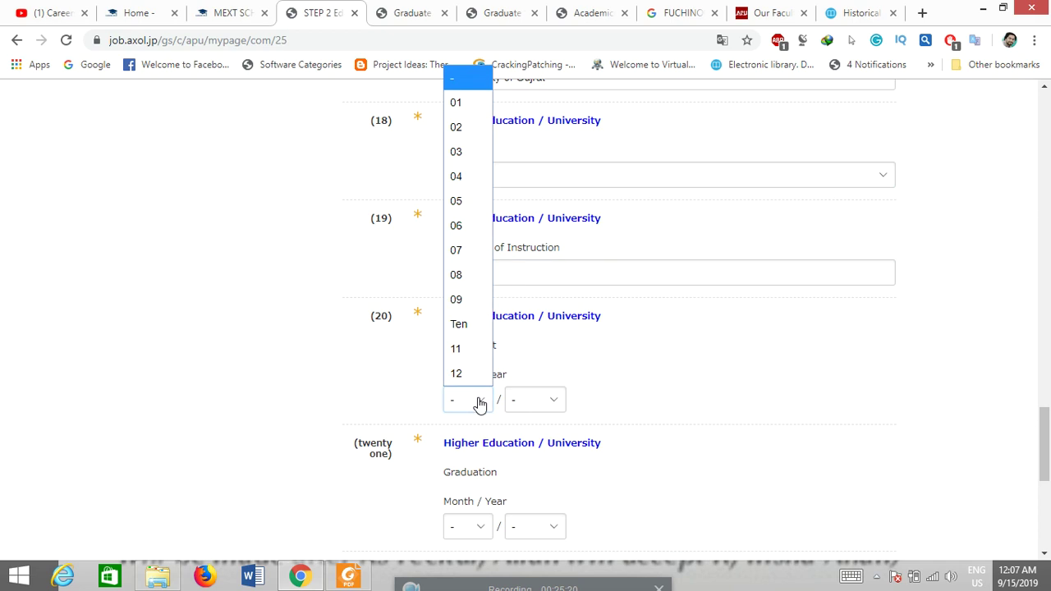
{"action": "left_click", "coordinate": [470, 298]}
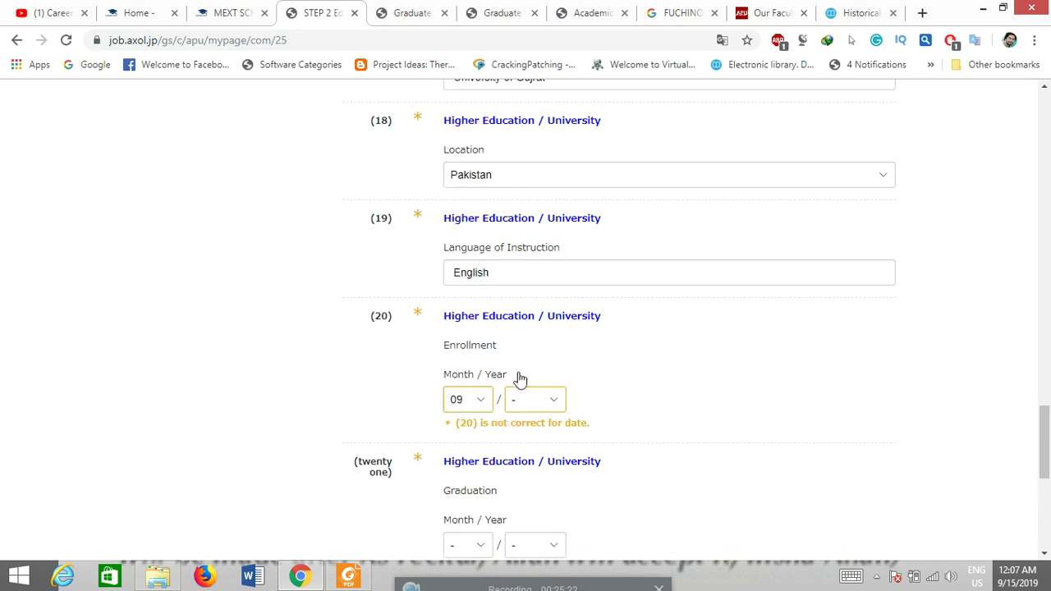
{"action": "left_click", "coordinate": [542, 401]}
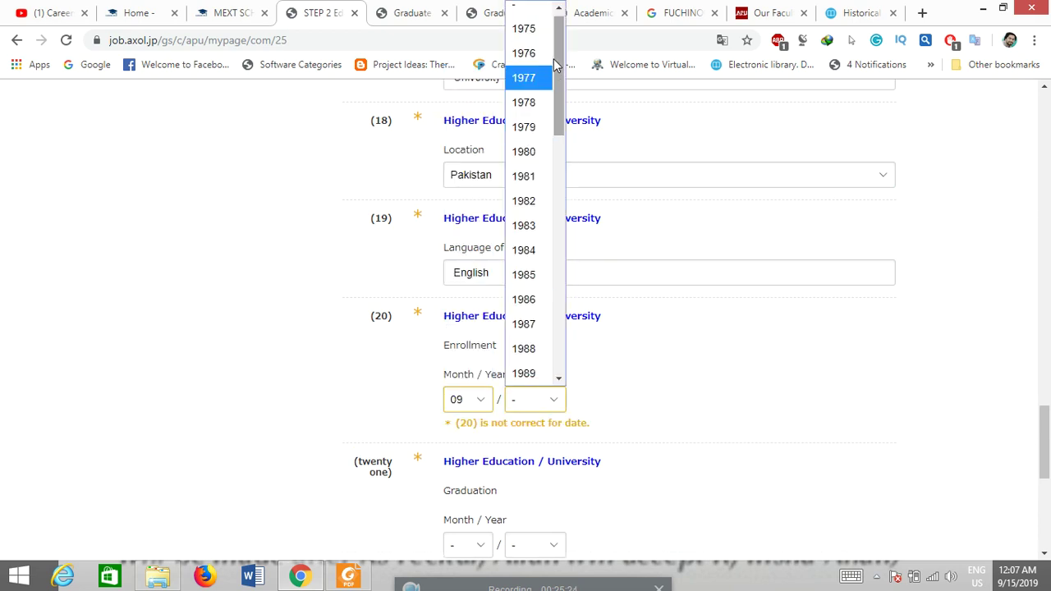
{"action": "left_click_drag", "start_coordinate": [560, 91], "coordinate": [559, 315]}
{"action": "left_click", "coordinate": [535, 292]}
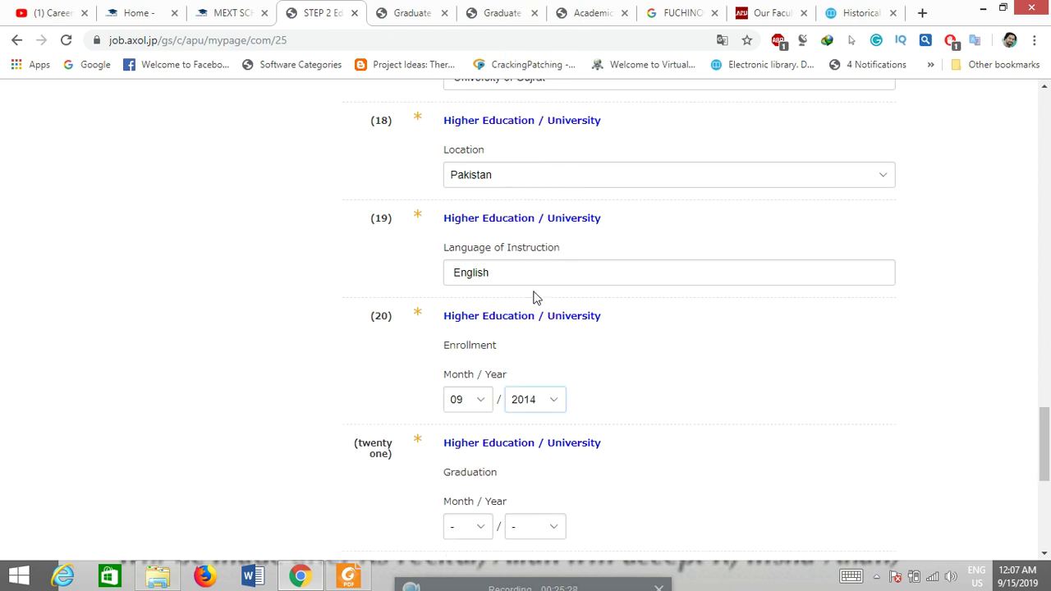
{"action": "scroll", "coordinate": [779, 417], "scroll_direction": "down", "scroll_amount": 2}
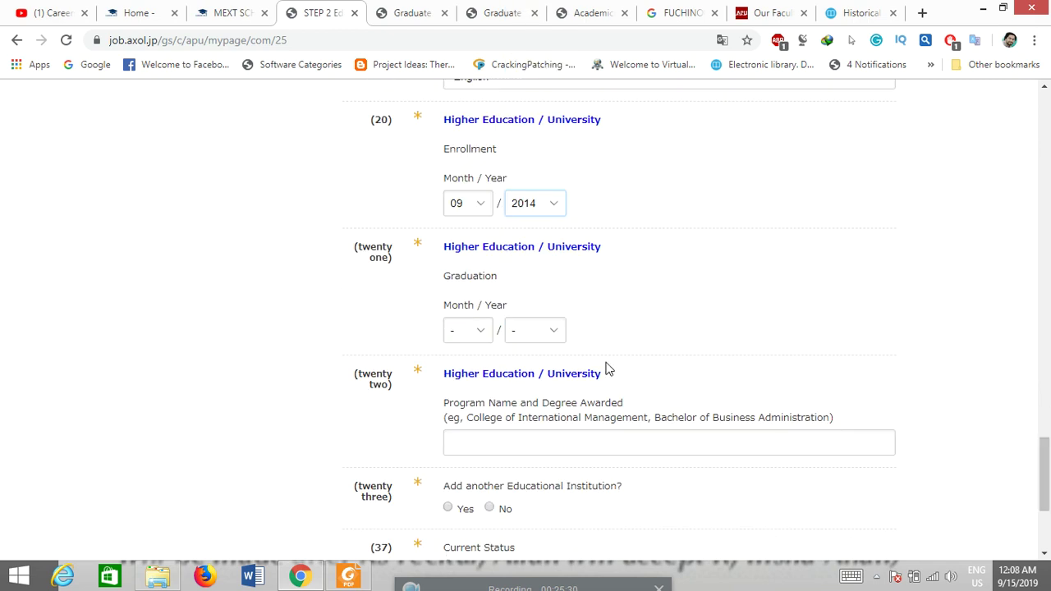
{"action": "left_click", "coordinate": [484, 331]}
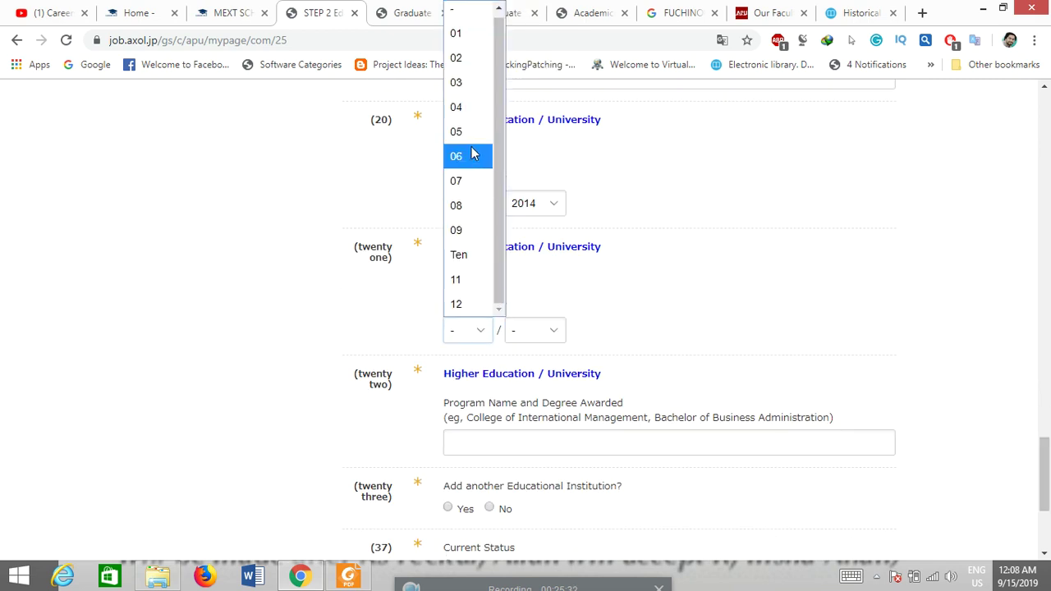
{"action": "left_click", "coordinate": [470, 205]}
{"action": "left_click", "coordinate": [555, 332]}
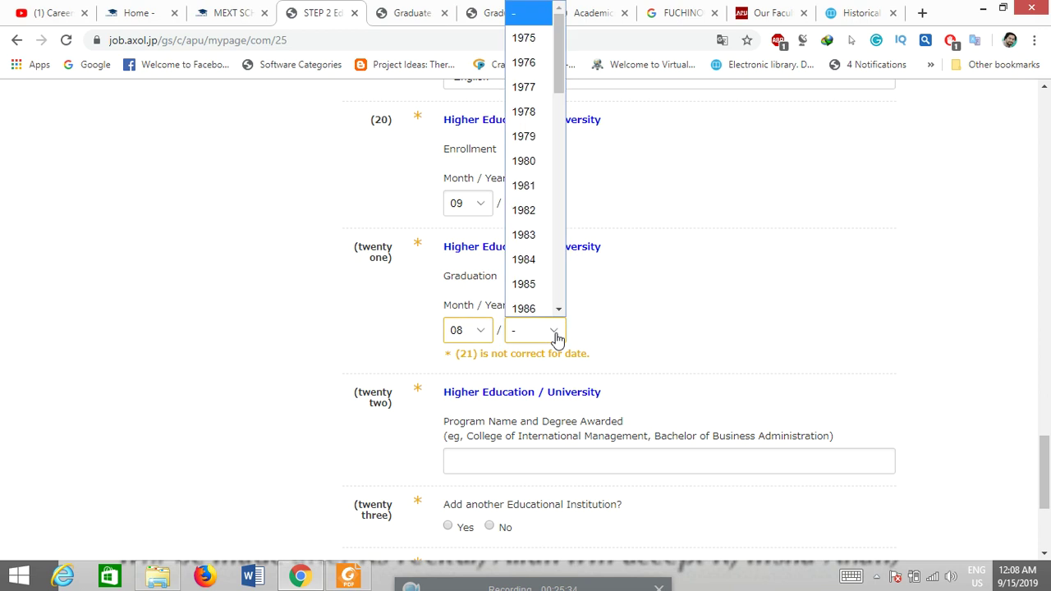
{"action": "left_click_drag", "start_coordinate": [558, 87], "coordinate": [558, 284]}
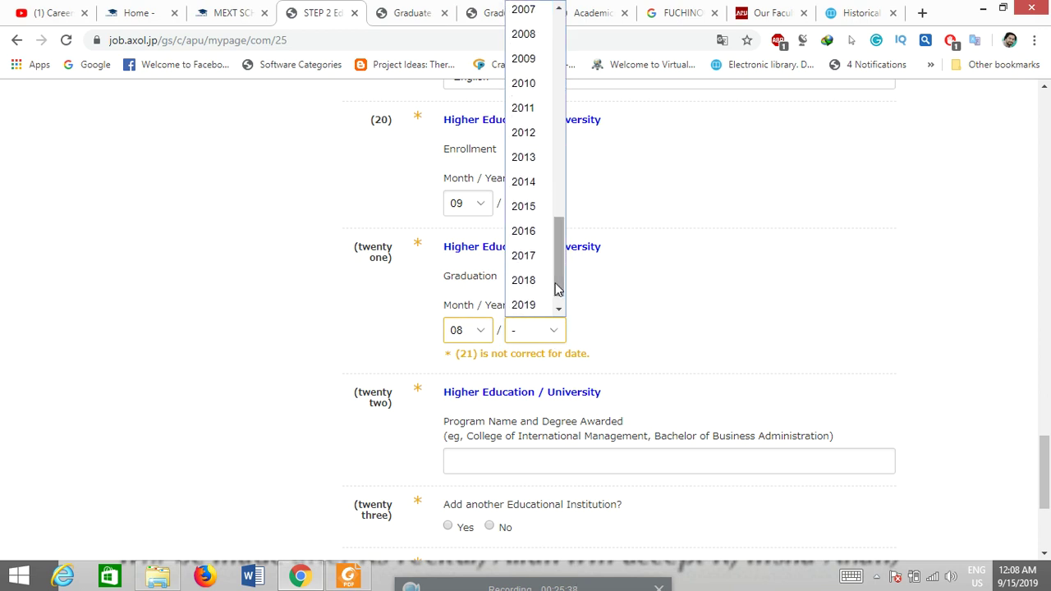
{"action": "left_click", "coordinate": [524, 281]}
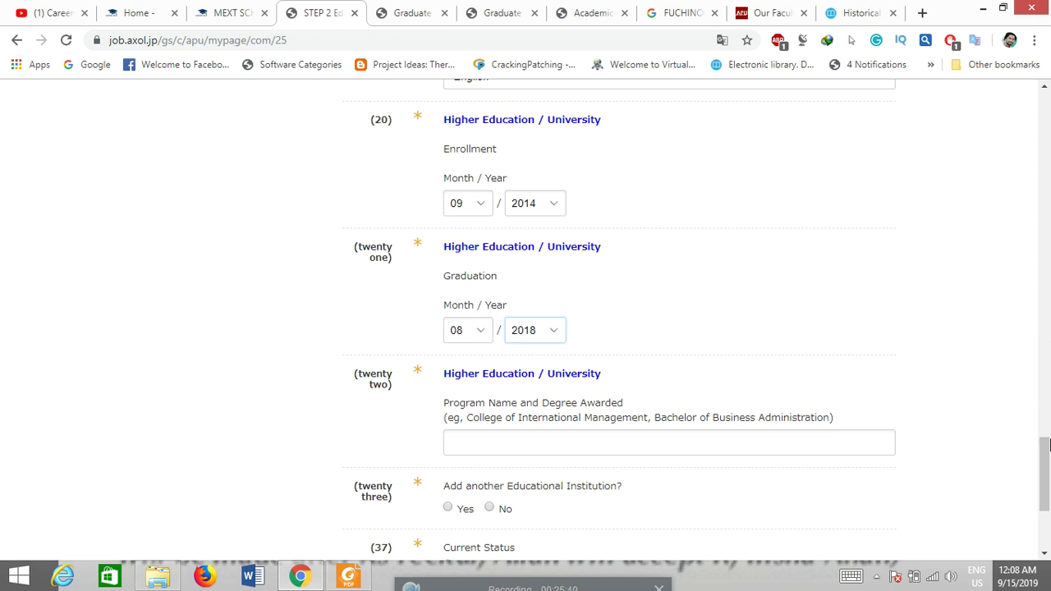
{"action": "left_click_drag", "start_coordinate": [1047, 450], "coordinate": [1047, 460]}
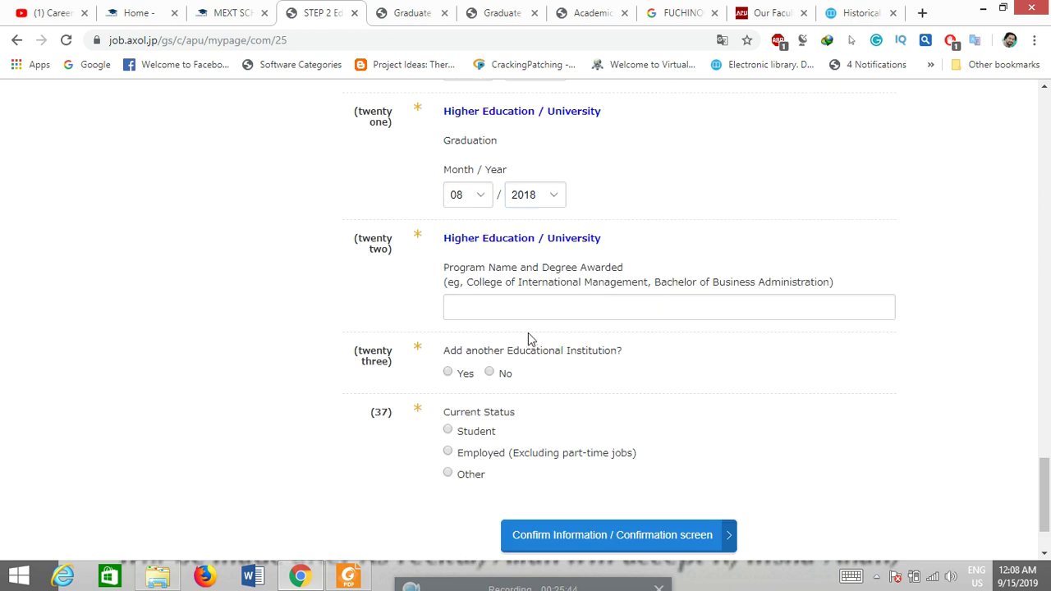
Step: Enter program 'Bacehlor of Business administrations' and answer No to adding another institution
{"action": "left_click", "coordinate": [561, 309]}
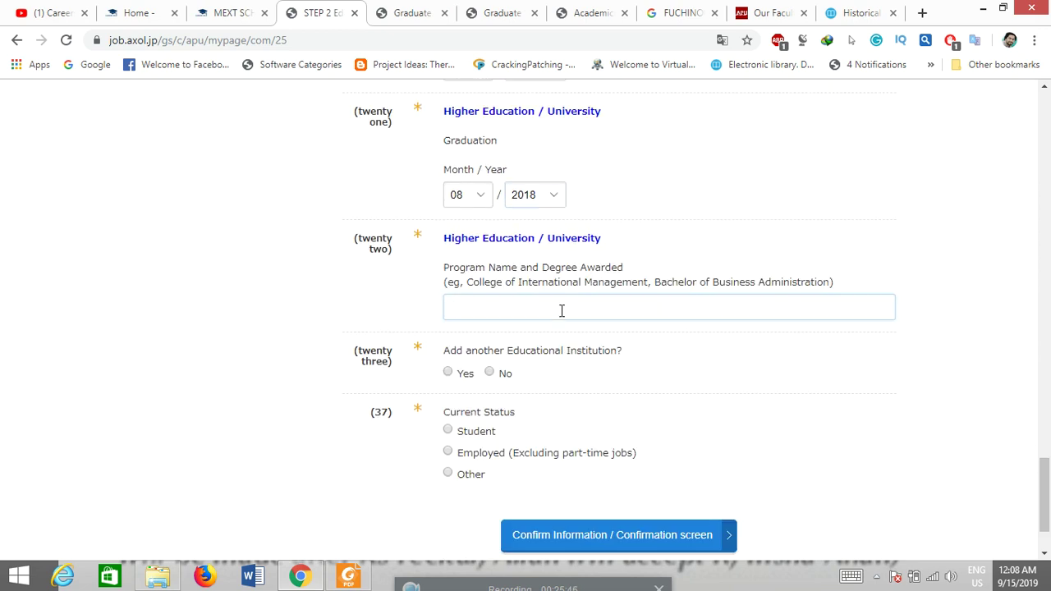
{"action": "type", "text": "Bacehlor of Business administrations"}
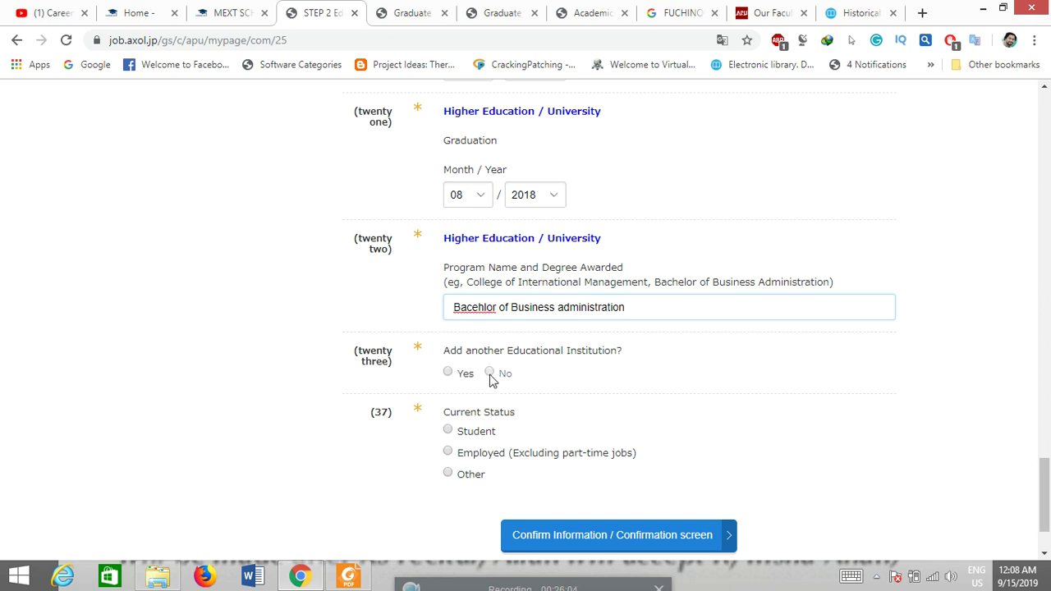
{"action": "left_click", "coordinate": [490, 374]}
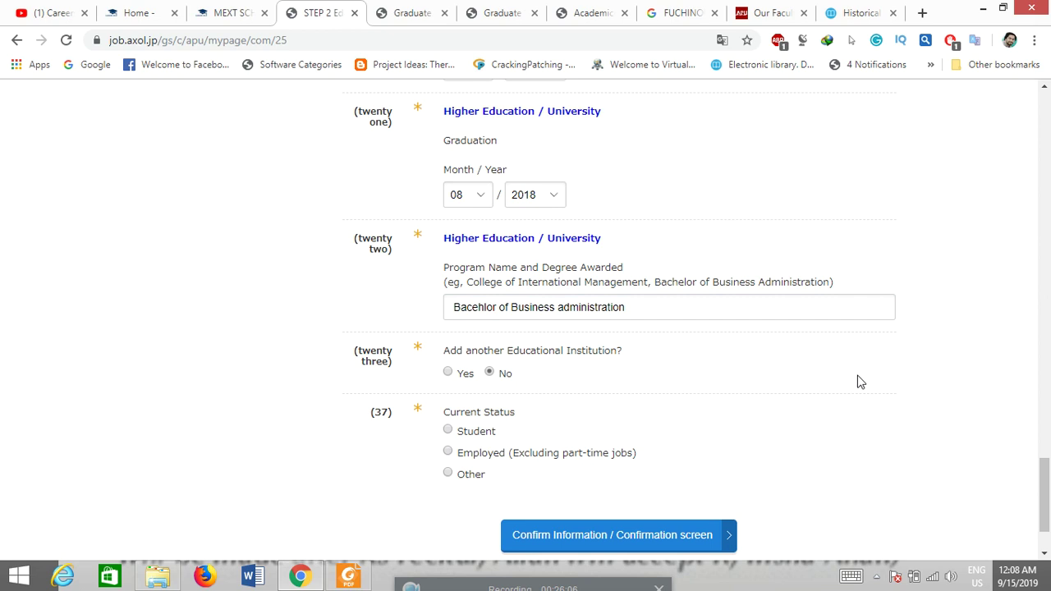
Step: Set current status to Other with 'Freelance' as details and submit Step 2 for confirmation
{"action": "scroll", "coordinate": [1046, 472], "scroll_direction": "down", "scroll_amount": 2}
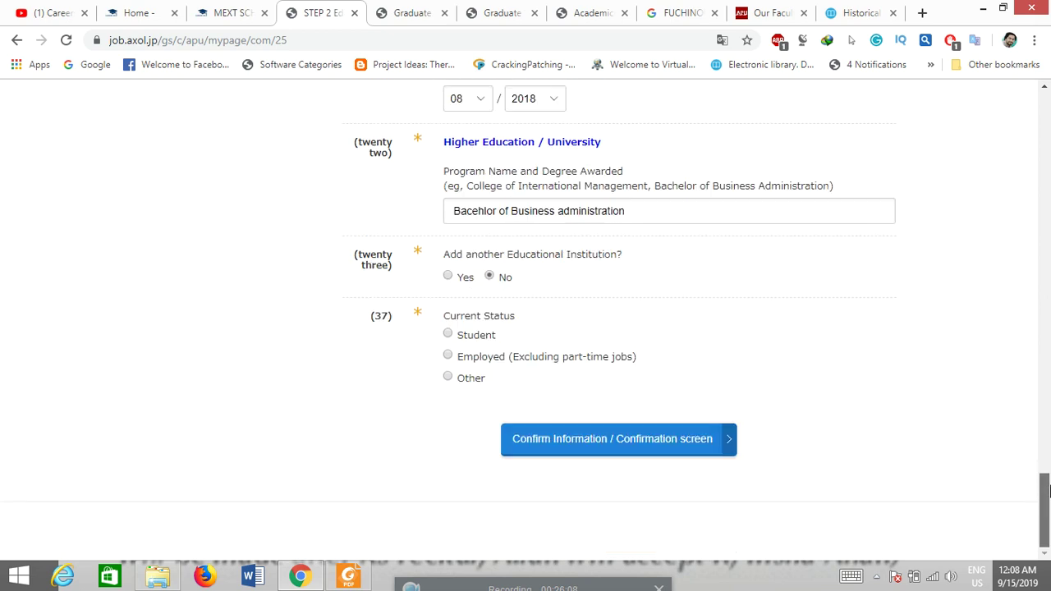
{"action": "left_click", "coordinate": [447, 334]}
{"action": "left_click", "coordinate": [449, 359]}
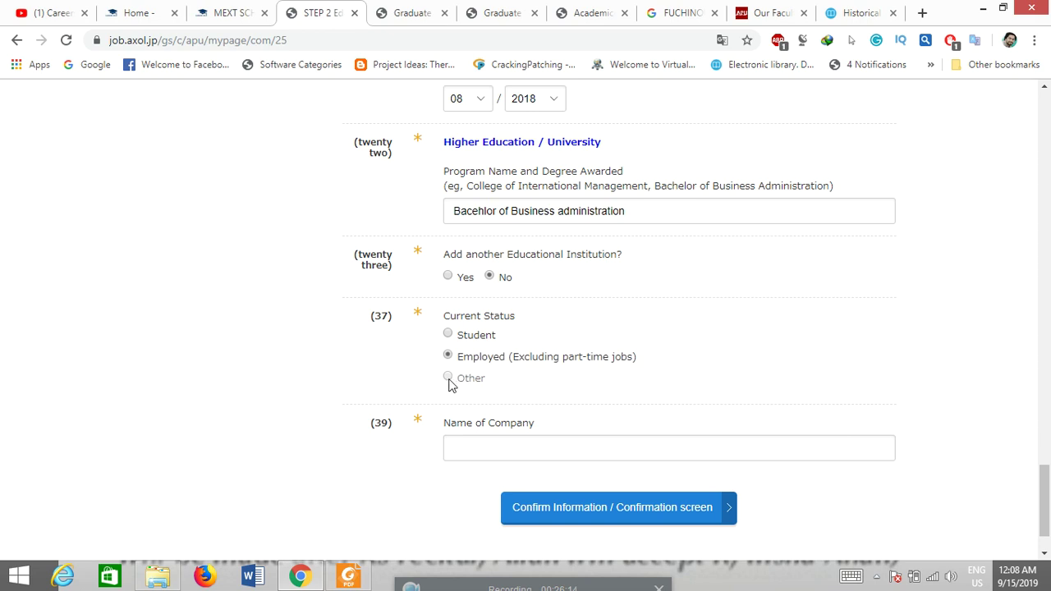
{"action": "left_click", "coordinate": [448, 378]}
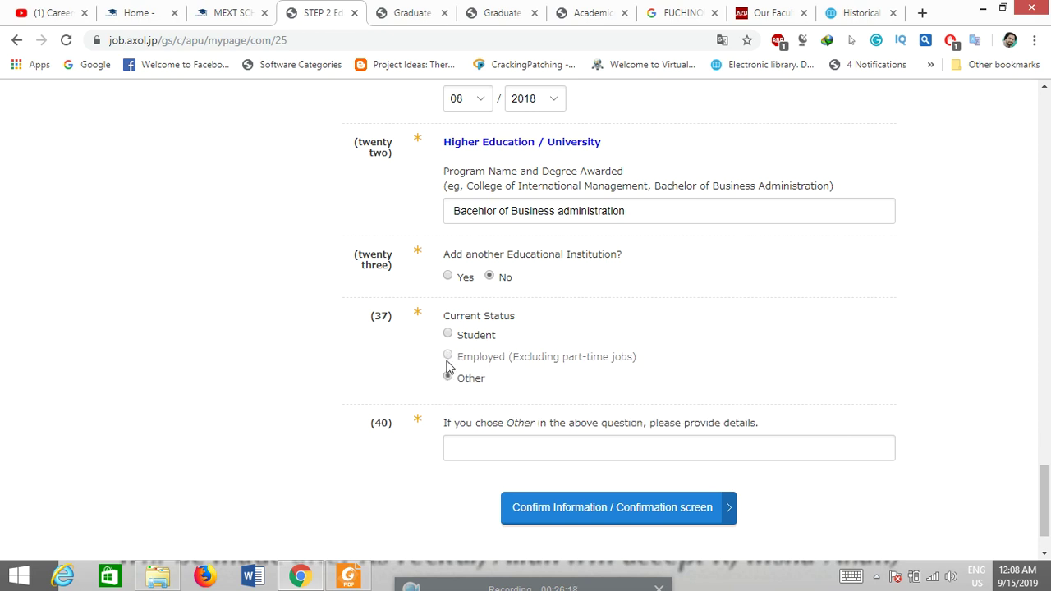
{"action": "left_click", "coordinate": [464, 447]}
{"action": "type", "text": "Freelancer"}
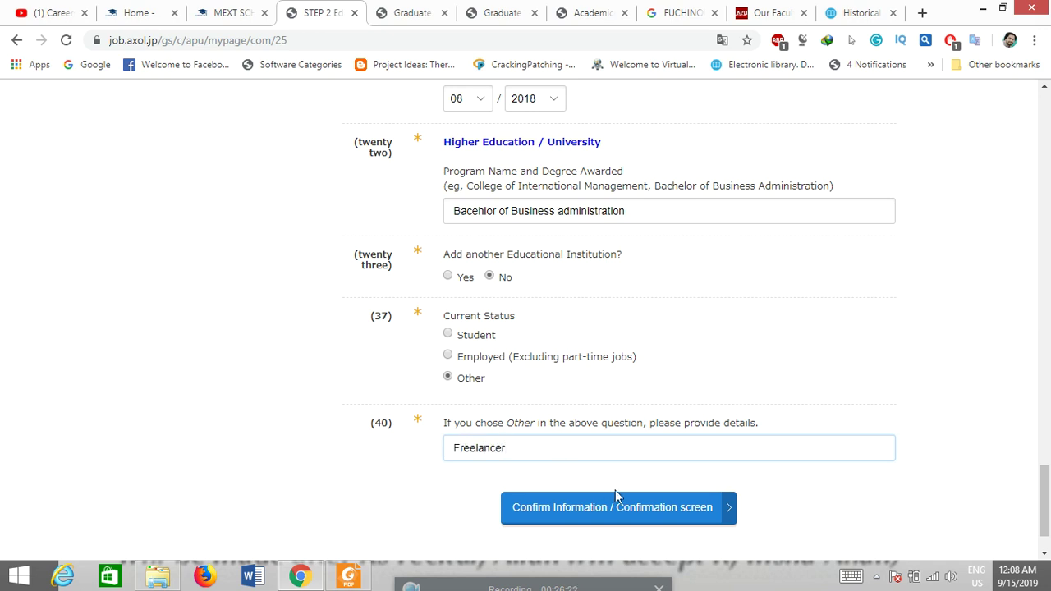
{"action": "left_click", "coordinate": [655, 510]}
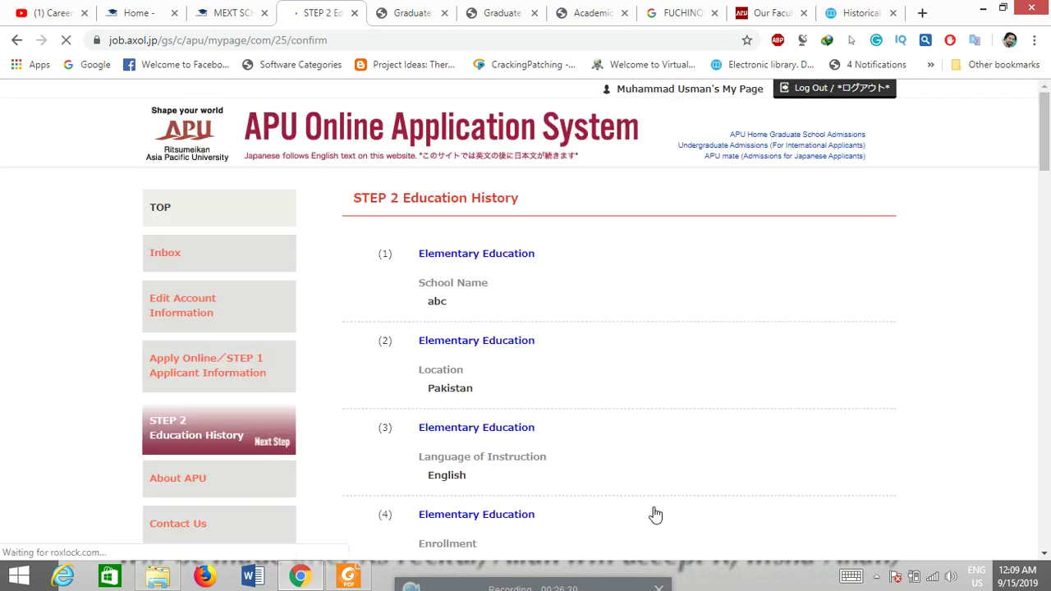
Step: Save the confirmed Step 2 education history, return to the top page, and open Step 3
{"action": "left_click_drag", "start_coordinate": [1046, 128], "coordinate": [1047, 542]}
{"action": "left_click", "coordinate": [667, 461]}
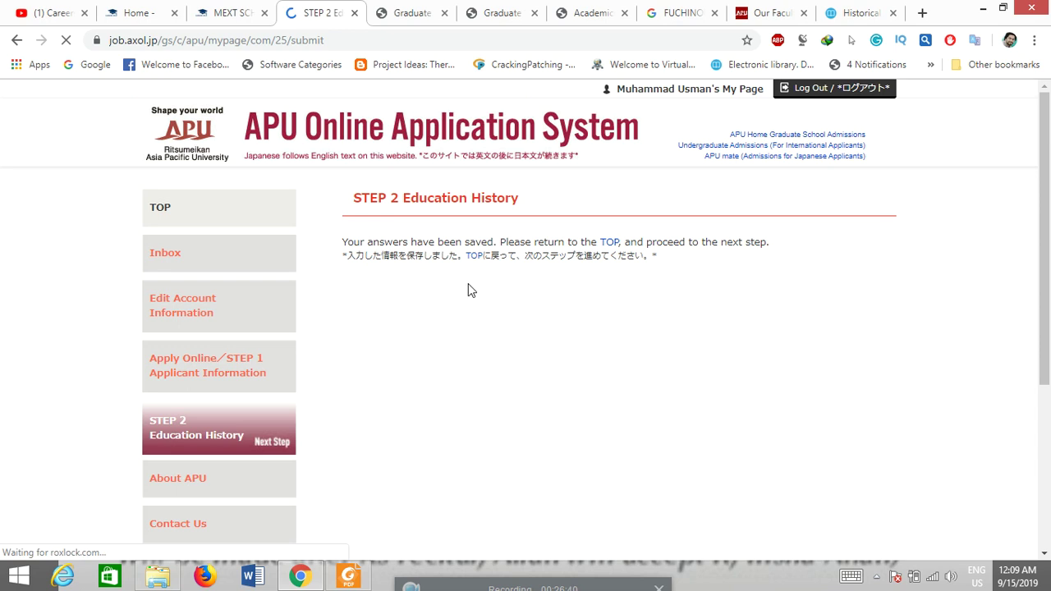
{"action": "left_click", "coordinate": [608, 243]}
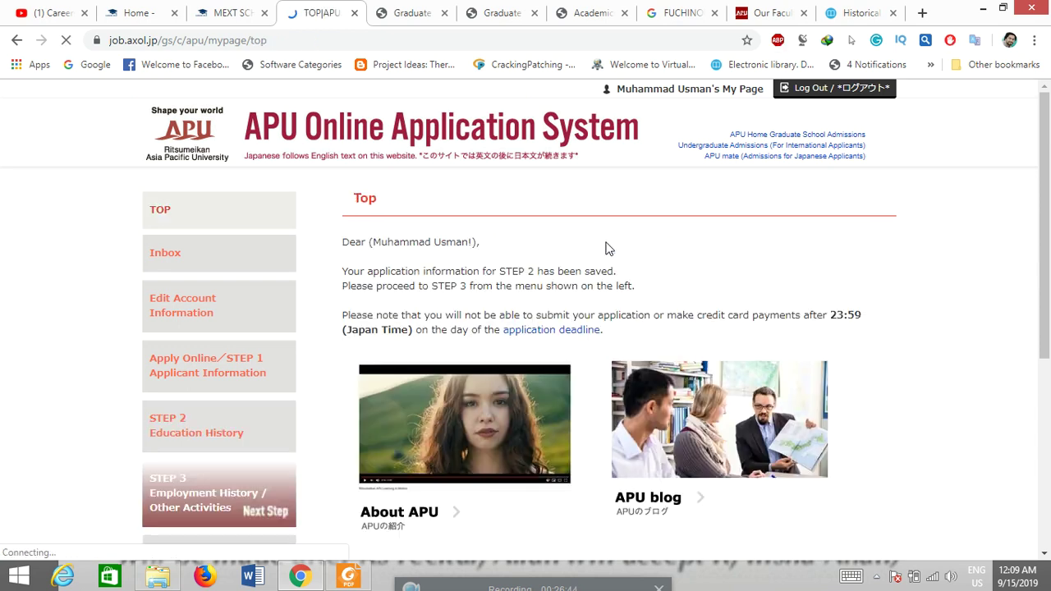
{"action": "scroll", "coordinate": [977, 248], "scroll_direction": "down", "scroll_amount": 2}
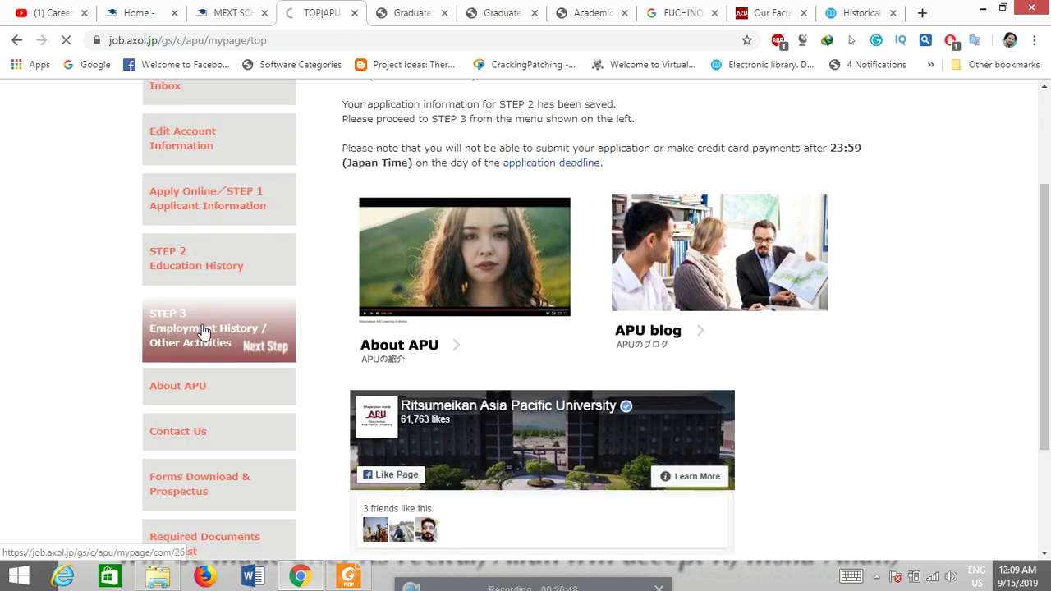
{"action": "left_click", "coordinate": [204, 332]}
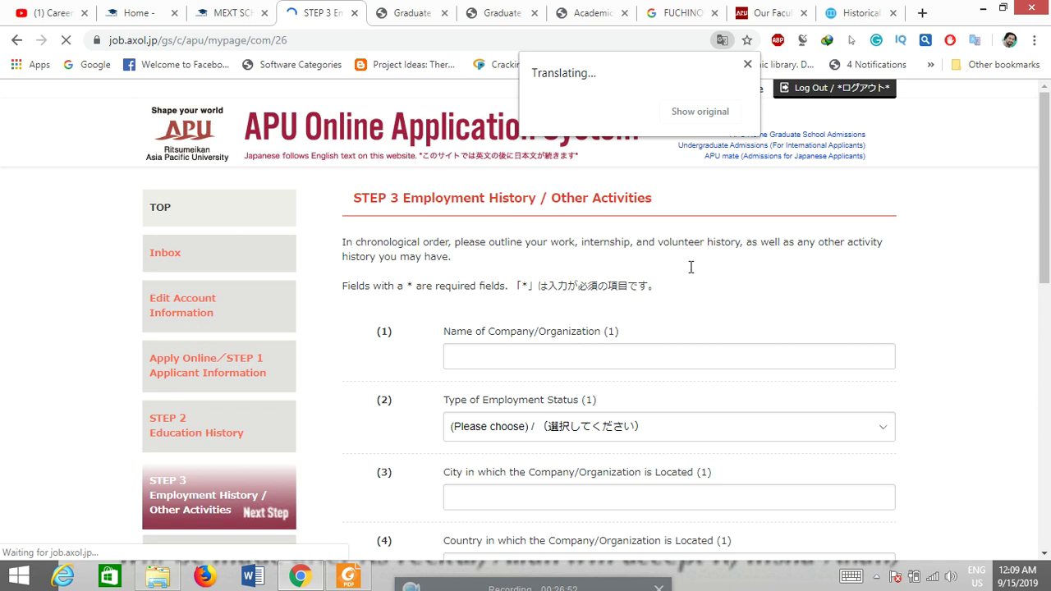
Step: Answer No to adding another company, leaving employment fields blank, and submit Step 3 for confirmation
{"action": "scroll", "coordinate": [1048, 252], "scroll_direction": "down", "scroll_amount": 2}
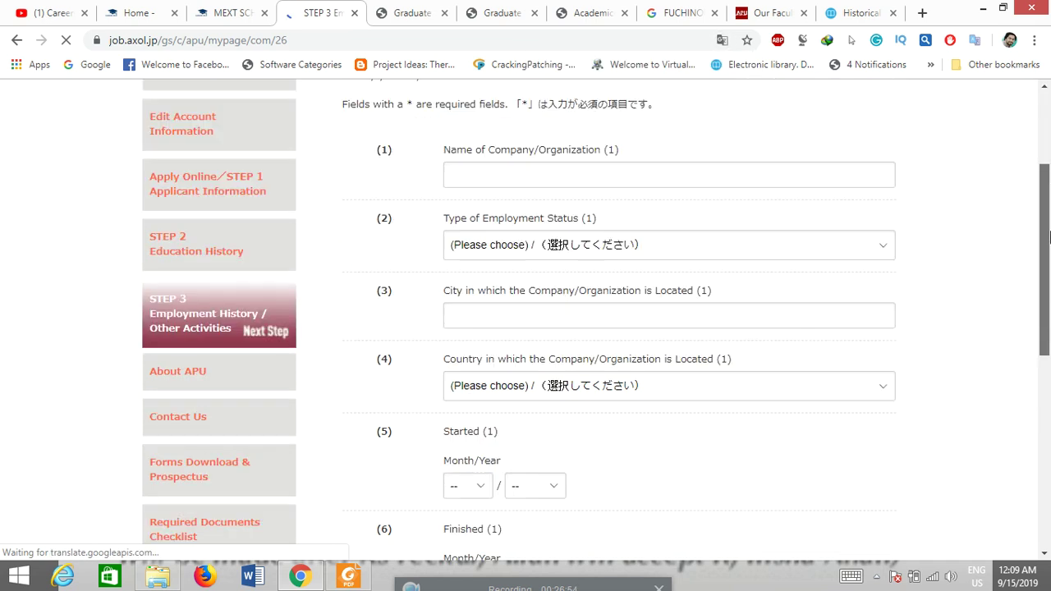
{"action": "left_click_drag", "start_coordinate": [1049, 242], "coordinate": [1048, 195]}
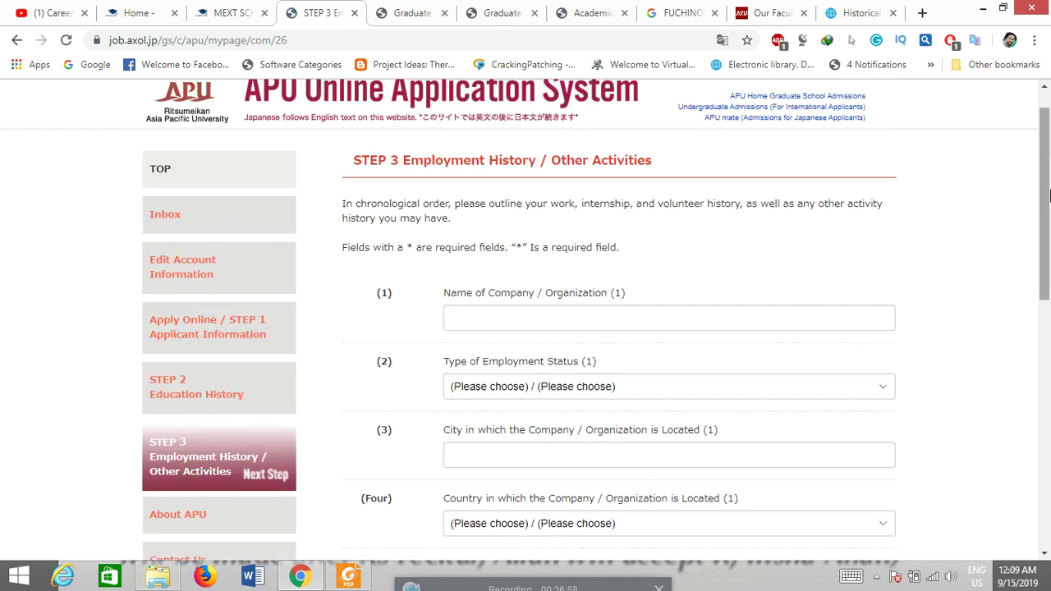
{"action": "left_click_drag", "start_coordinate": [1048, 195], "coordinate": [1048, 218]}
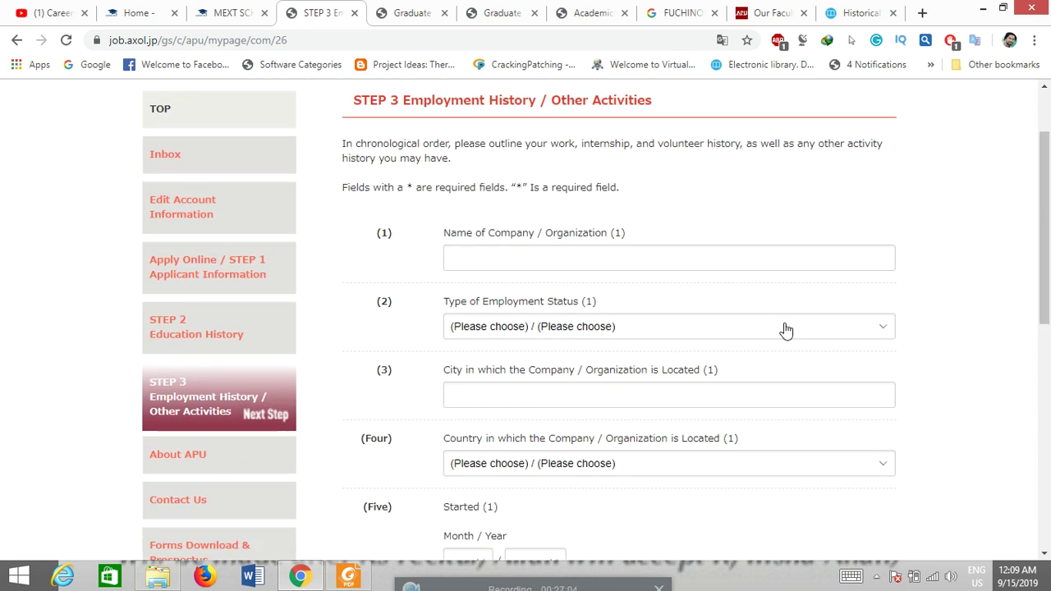
{"action": "left_click_drag", "start_coordinate": [1048, 247], "coordinate": [694, 300]}
{"action": "left_click_drag", "start_coordinate": [1049, 202], "coordinate": [1048, 400]}
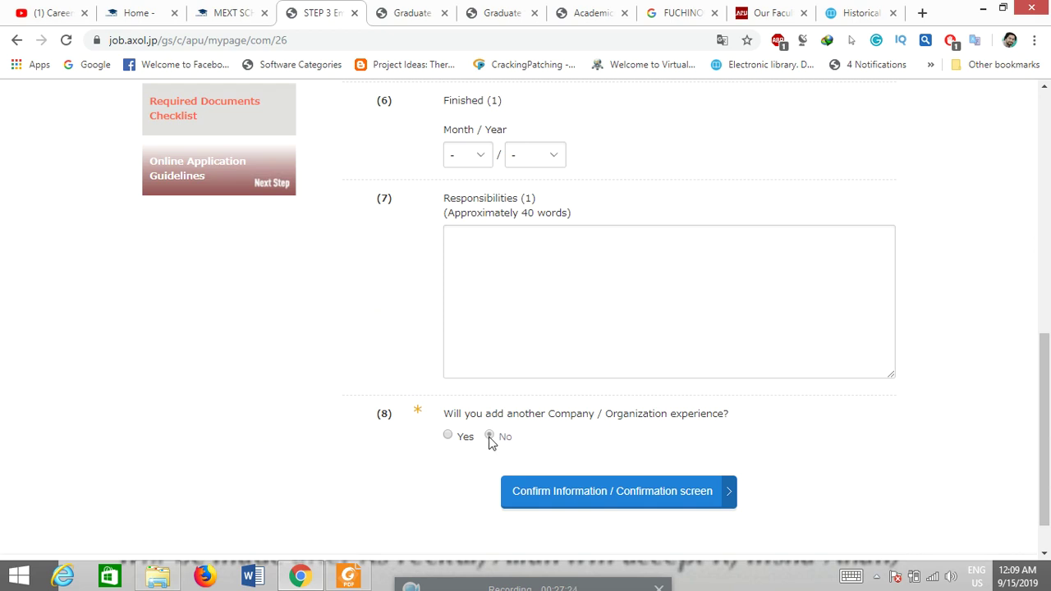
{"action": "left_click", "coordinate": [490, 436]}
{"action": "left_click", "coordinate": [618, 503]}
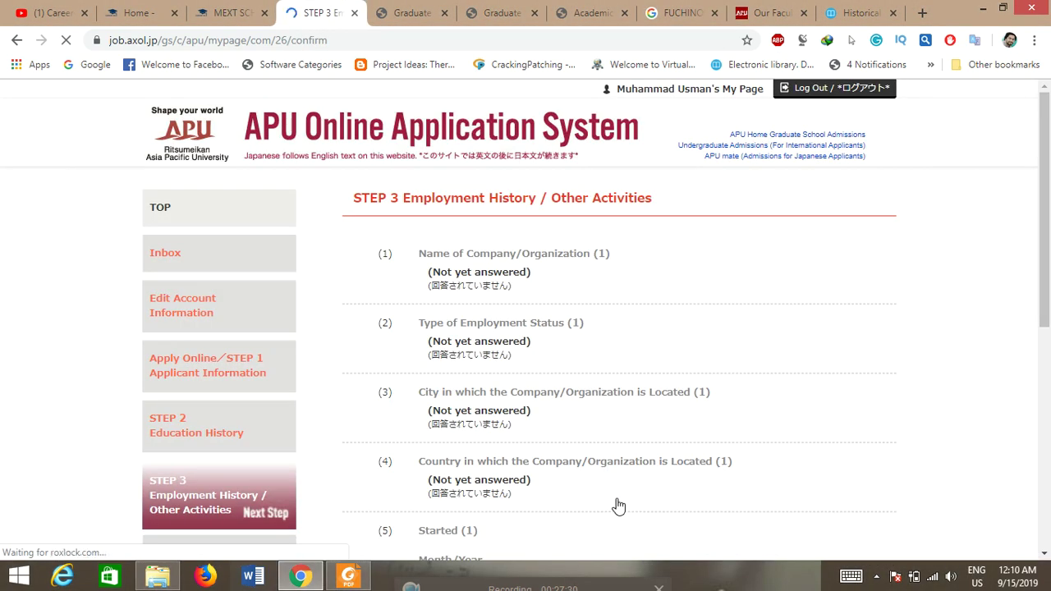
Step: Save the confirmed Step 3 answers, return to the top page, and open the Step 4 transcripts form
{"action": "left_click", "coordinate": [1049, 407]}
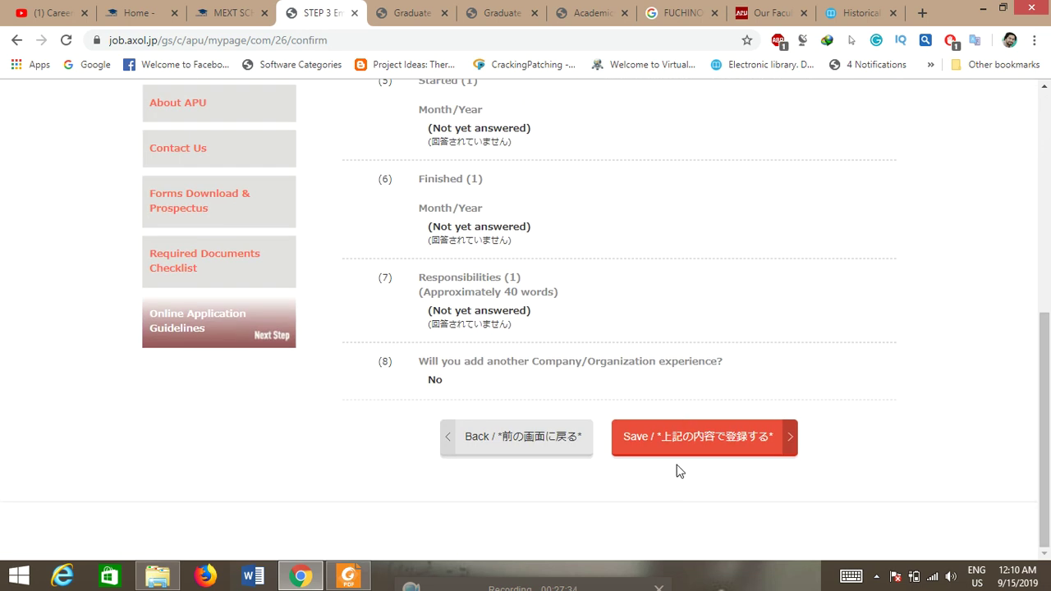
{"action": "left_click", "coordinate": [697, 439]}
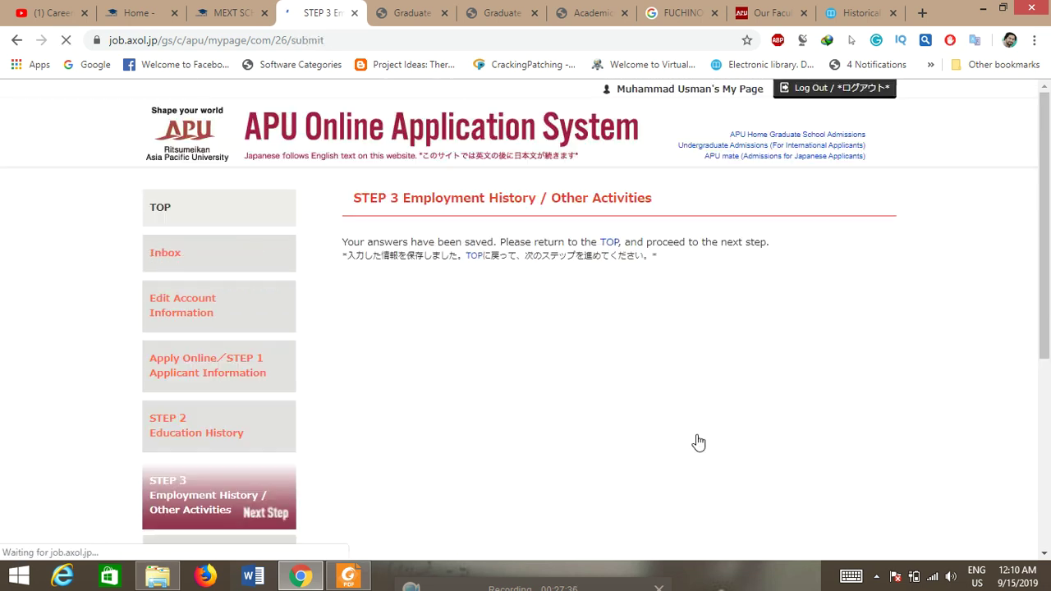
{"action": "left_click", "coordinate": [611, 247]}
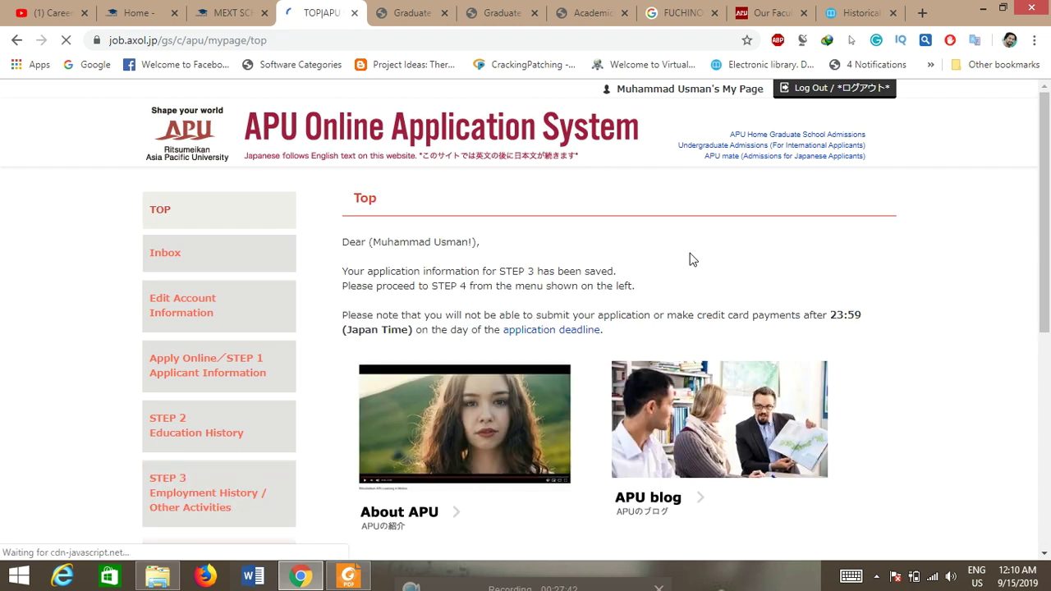
{"action": "scroll", "coordinate": [1048, 280], "scroll_direction": "down", "scroll_amount": 1}
{"action": "left_click_drag", "start_coordinate": [1049, 281], "coordinate": [1048, 313]}
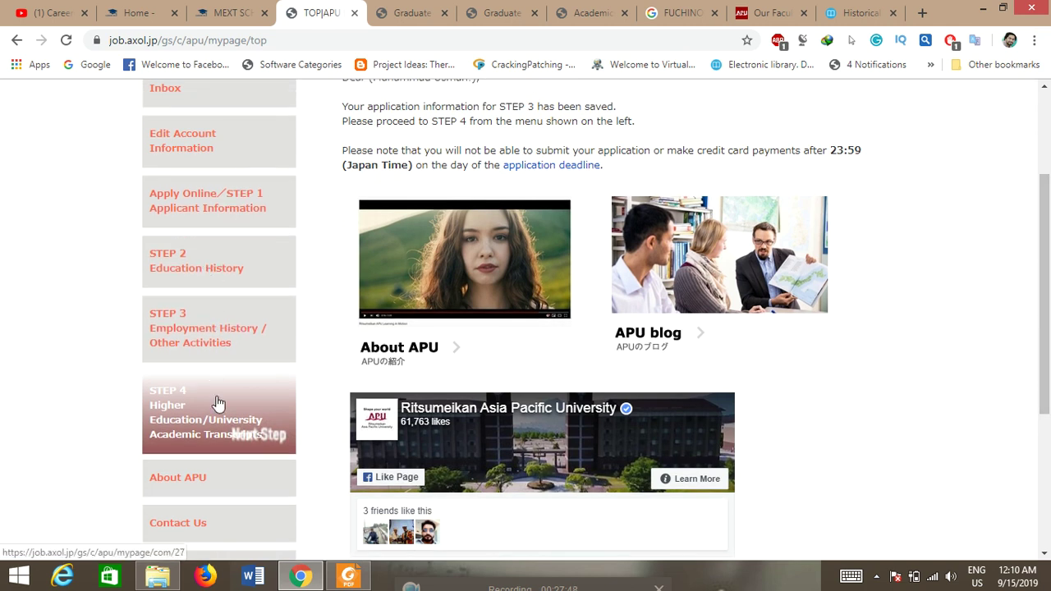
{"action": "left_click", "coordinate": [191, 423]}
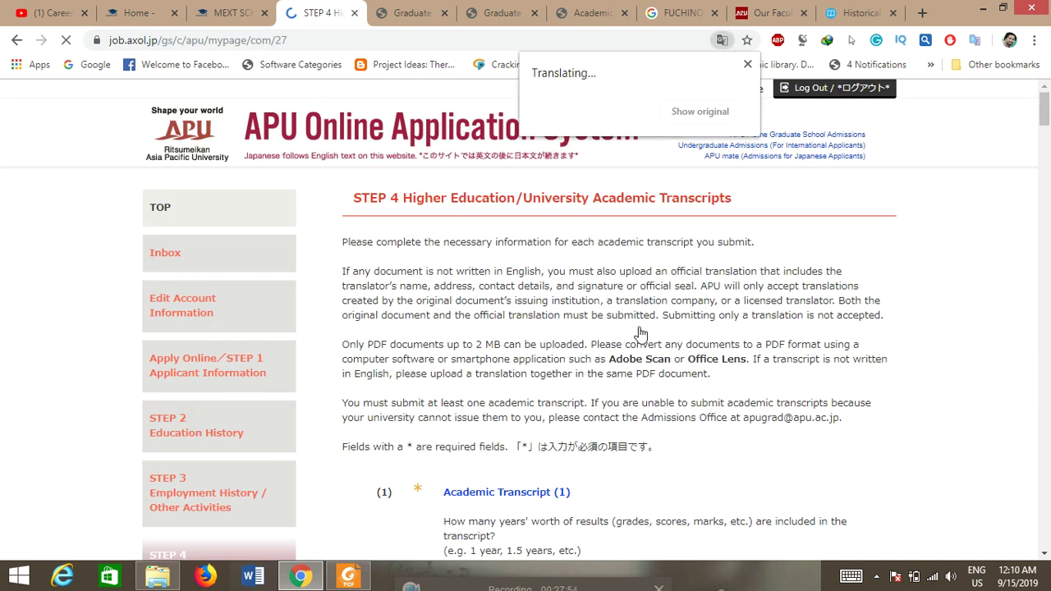
Step: Enter 4 years of results, University of Gujrat, and Pakistan as the education system country
{"action": "left_click_drag", "start_coordinate": [1048, 147], "coordinate": [1050, 213]}
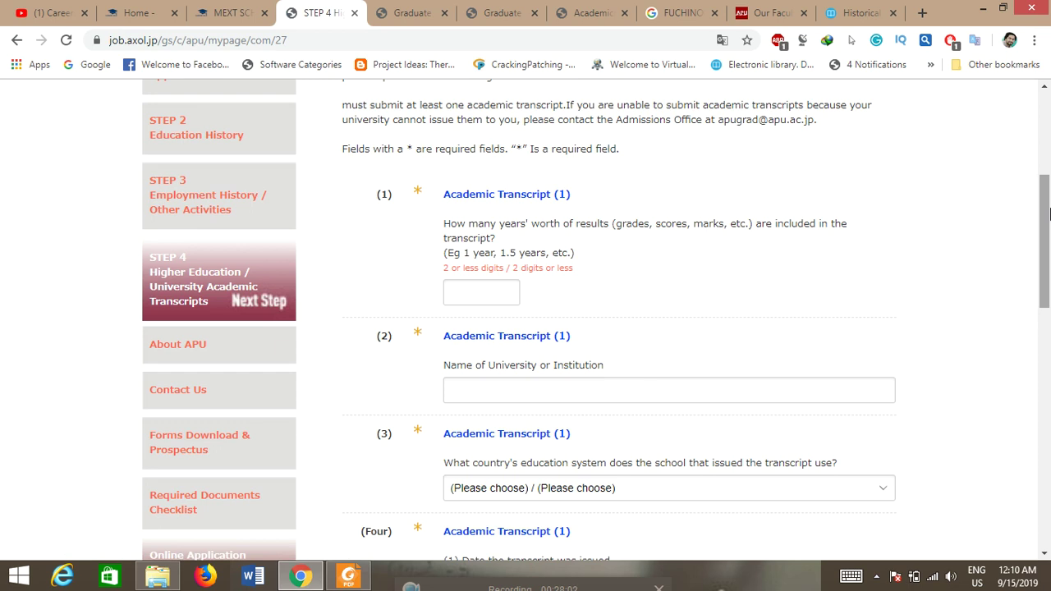
{"action": "left_click_drag", "start_coordinate": [1049, 214], "coordinate": [1049, 196]}
{"action": "left_click", "coordinate": [485, 356]}
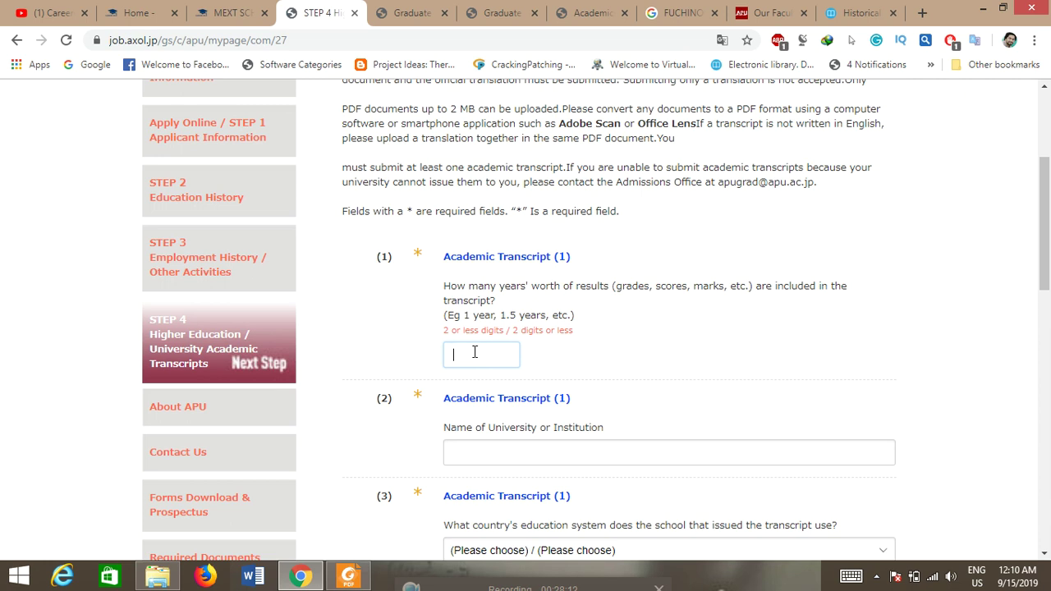
{"action": "left_click_drag", "start_coordinate": [1045, 256], "coordinate": [1048, 291]}
{"action": "left_click", "coordinate": [505, 338]}
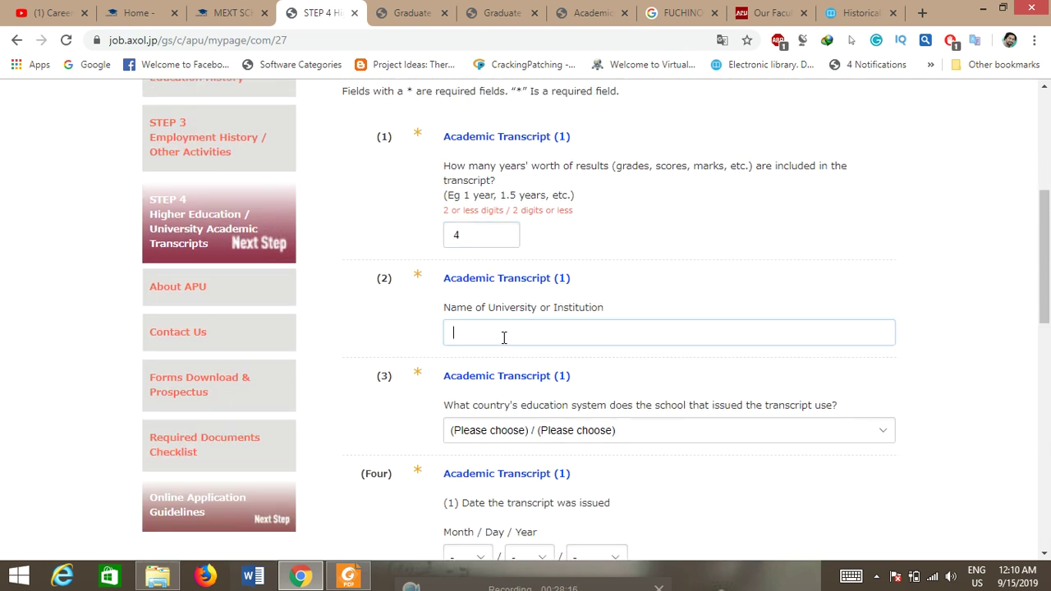
{"action": "type", "text": "University of Gujrat"}
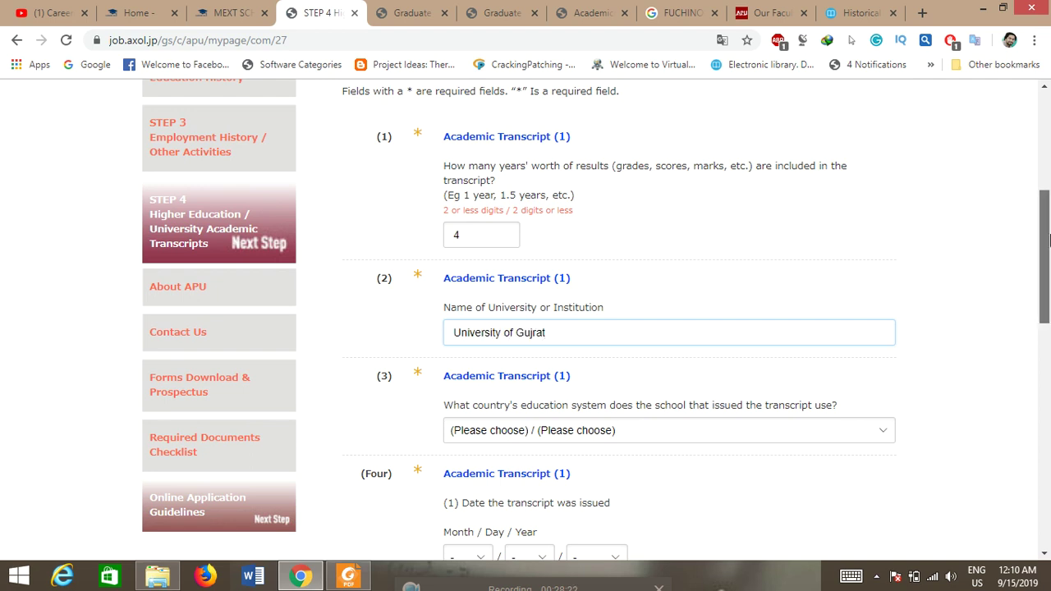
{"action": "scroll", "coordinate": [1042, 263], "scroll_direction": "down", "scroll_amount": 1}
{"action": "left_click", "coordinate": [694, 376]}
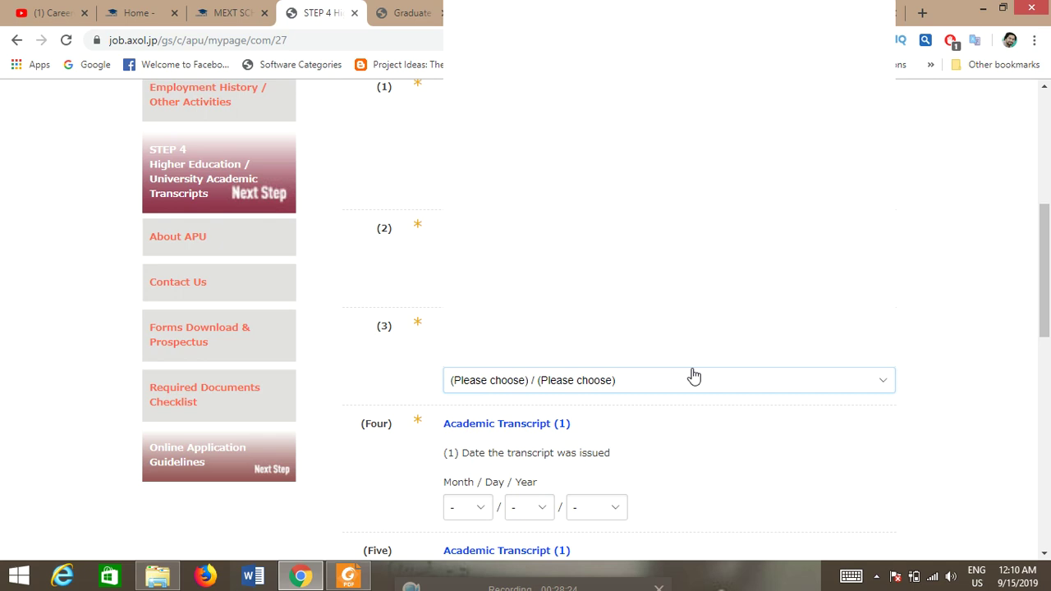
{"action": "type", "text": "p"}
{"action": "key", "text": "Return"}
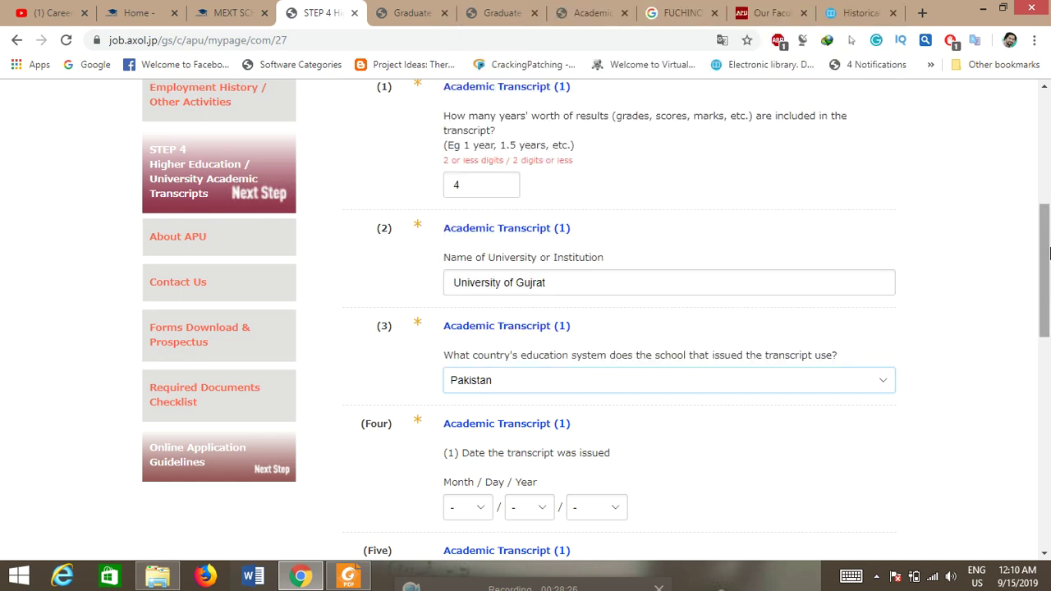
{"action": "scroll", "coordinate": [1048, 254], "scroll_direction": "down", "scroll_amount": 2}
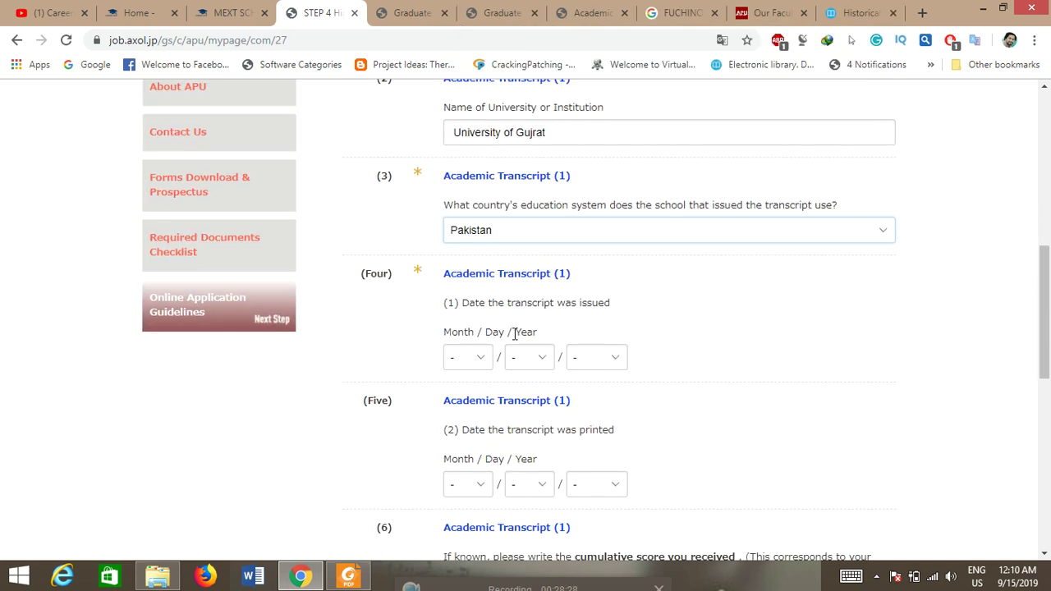
Step: Set the transcript issue date to 08/06/2018
{"action": "left_click", "coordinate": [473, 358]}
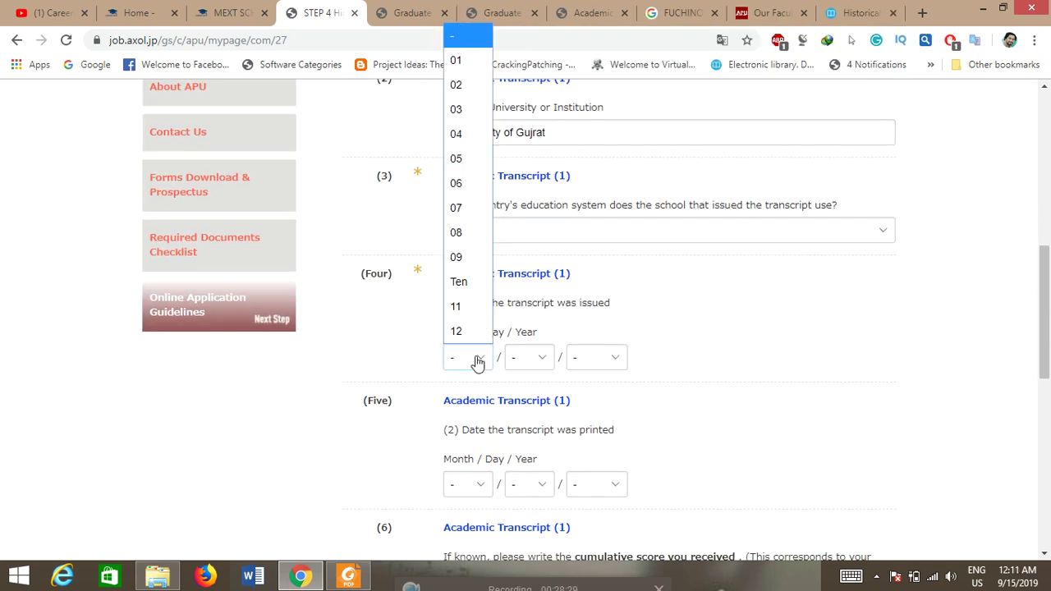
{"action": "left_click", "coordinate": [468, 235]}
{"action": "left_click", "coordinate": [534, 357]}
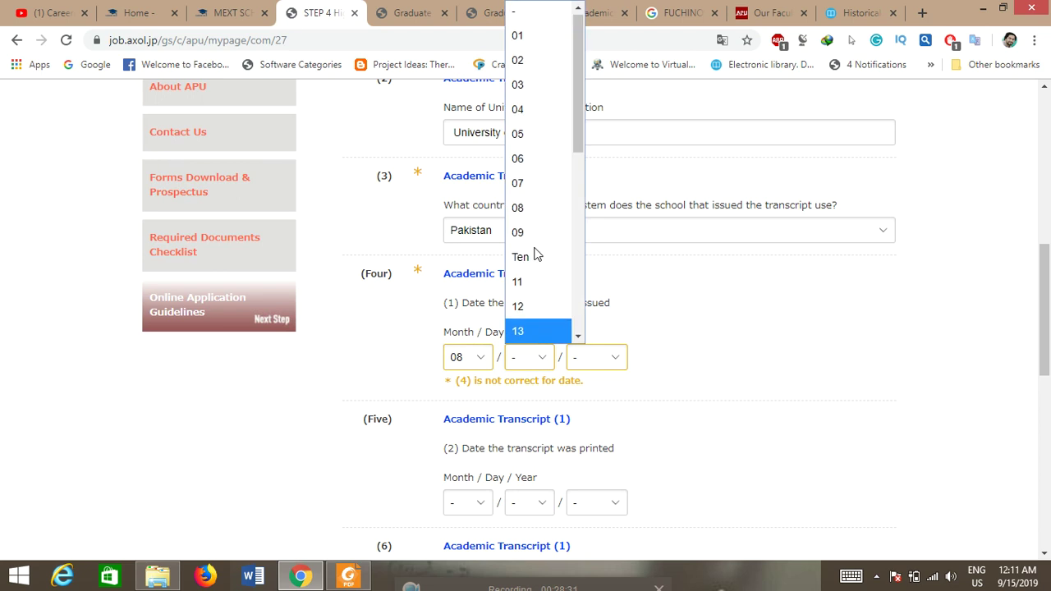
{"action": "left_click", "coordinate": [535, 161]}
{"action": "left_click", "coordinate": [615, 367]}
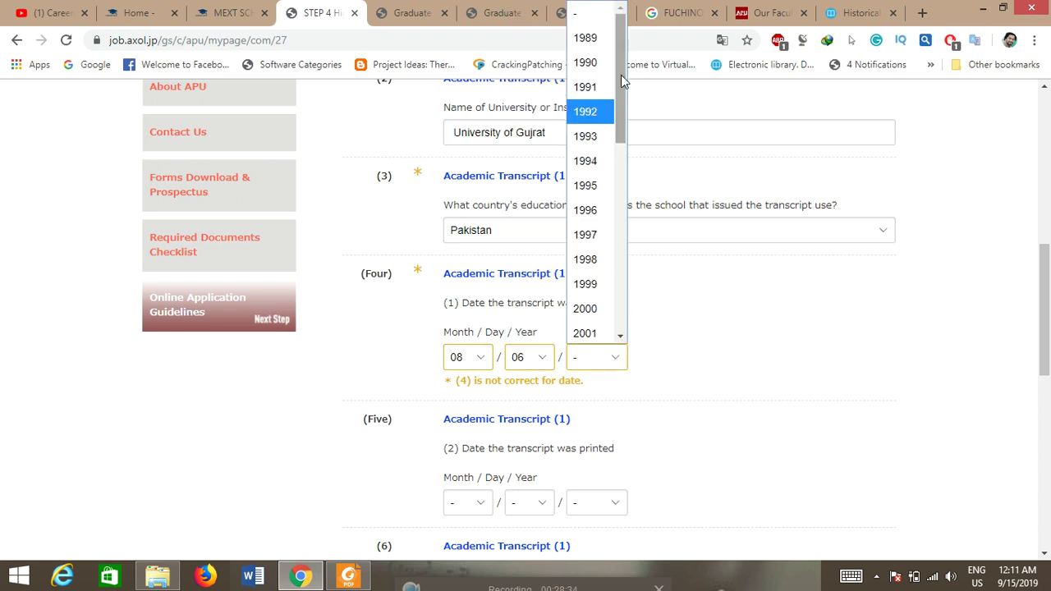
{"action": "left_click_drag", "start_coordinate": [621, 107], "coordinate": [612, 271]}
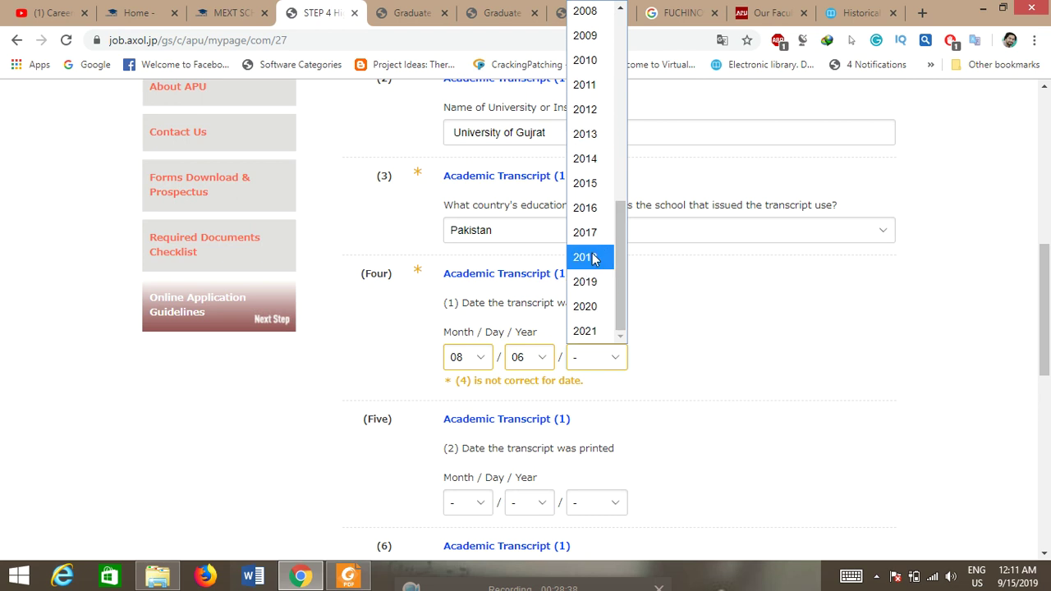
{"action": "left_click", "coordinate": [593, 255]}
Step: Set the transcript printed date to 08/05/2018
{"action": "left_click_drag", "start_coordinate": [1047, 320], "coordinate": [1049, 363]}
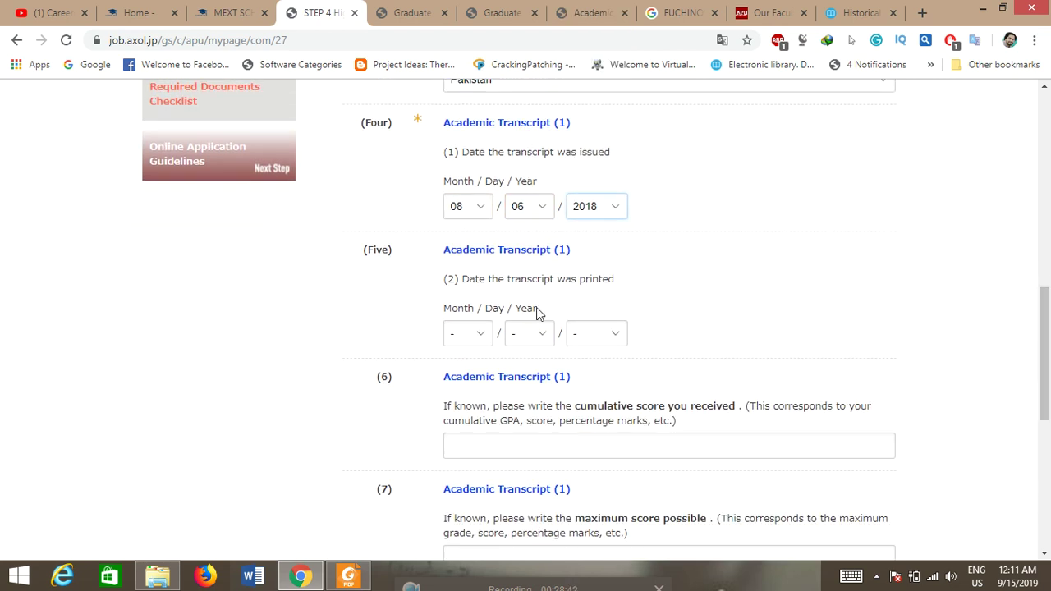
{"action": "left_click", "coordinate": [472, 335]}
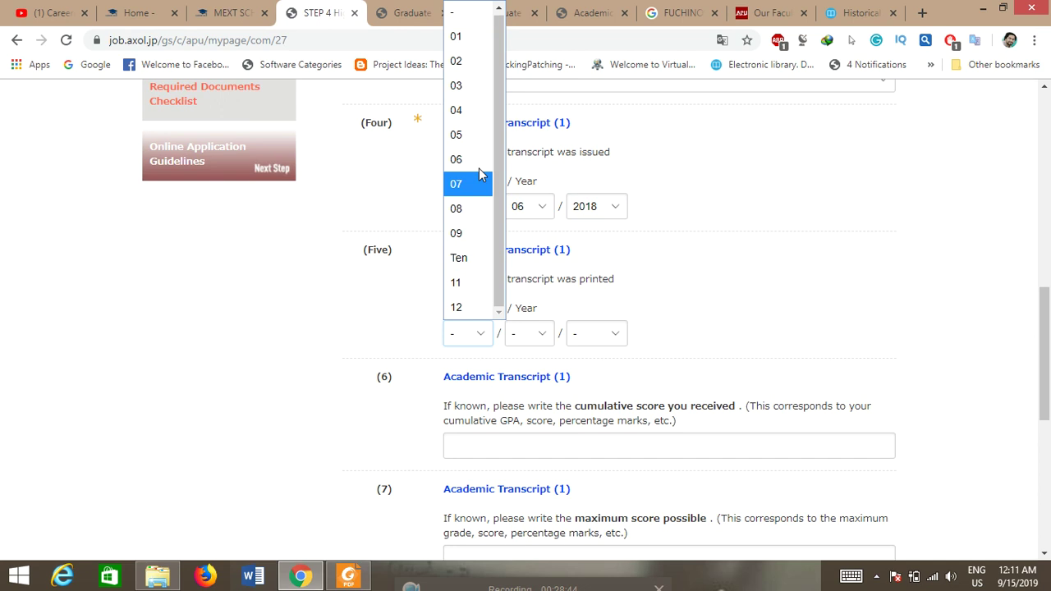
{"action": "left_click", "coordinate": [477, 208]}
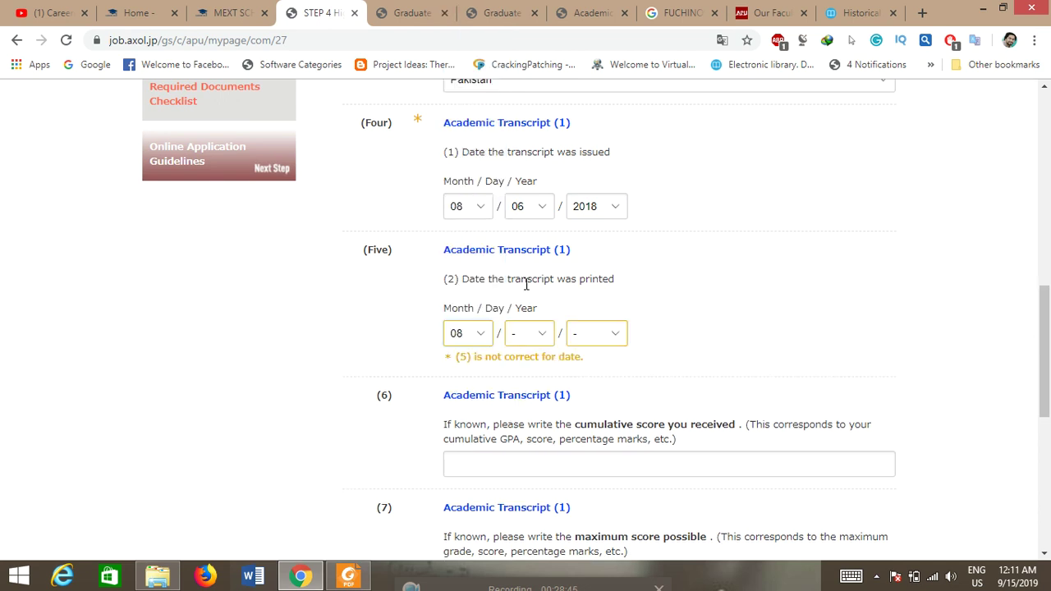
{"action": "left_click", "coordinate": [537, 337]}
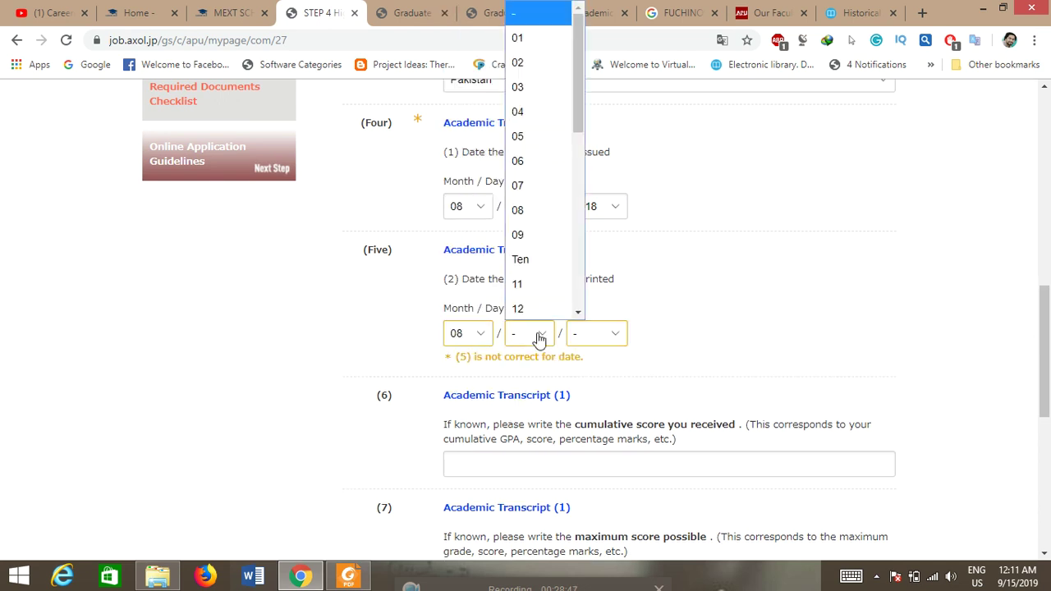
{"action": "left_click", "coordinate": [533, 135]}
{"action": "left_click", "coordinate": [622, 340]}
{"action": "left_click_drag", "start_coordinate": [621, 129], "coordinate": [617, 296]}
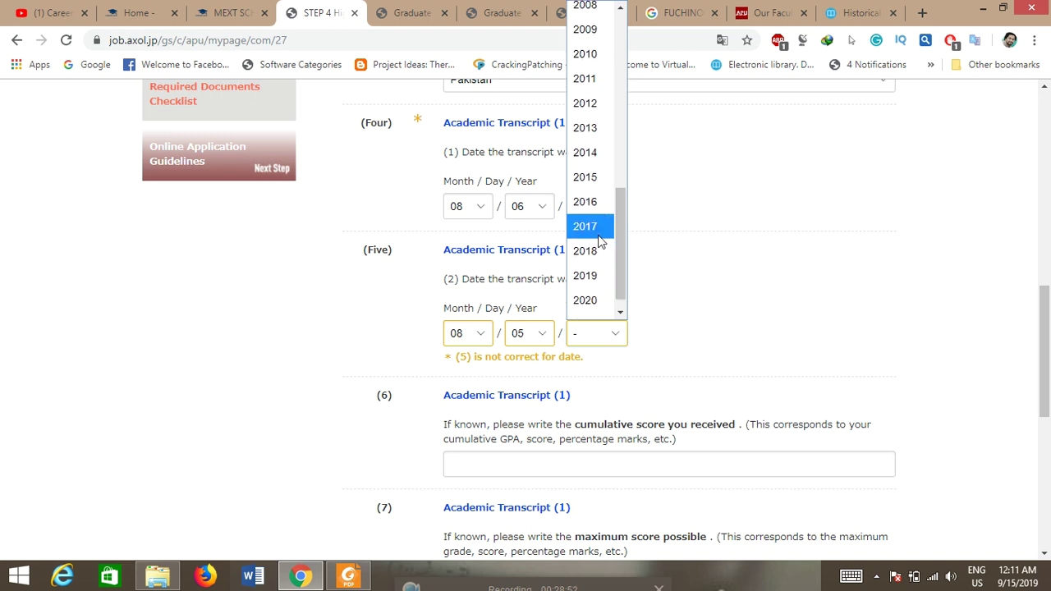
{"action": "left_click", "coordinate": [606, 253]}
{"action": "scroll", "coordinate": [613, 258], "scroll_direction": "down", "scroll_amount": 2}
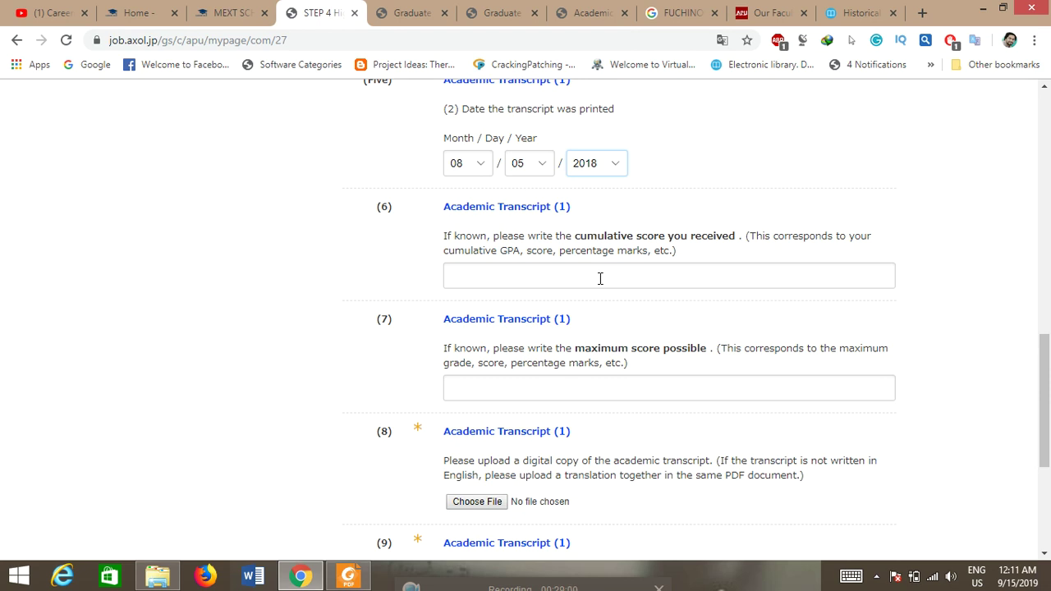
Step: Enter a cumulative score of 3.42 with a maximum possible score of 4
{"action": "left_click", "coordinate": [566, 279]}
{"action": "type", "text": "3.42"}
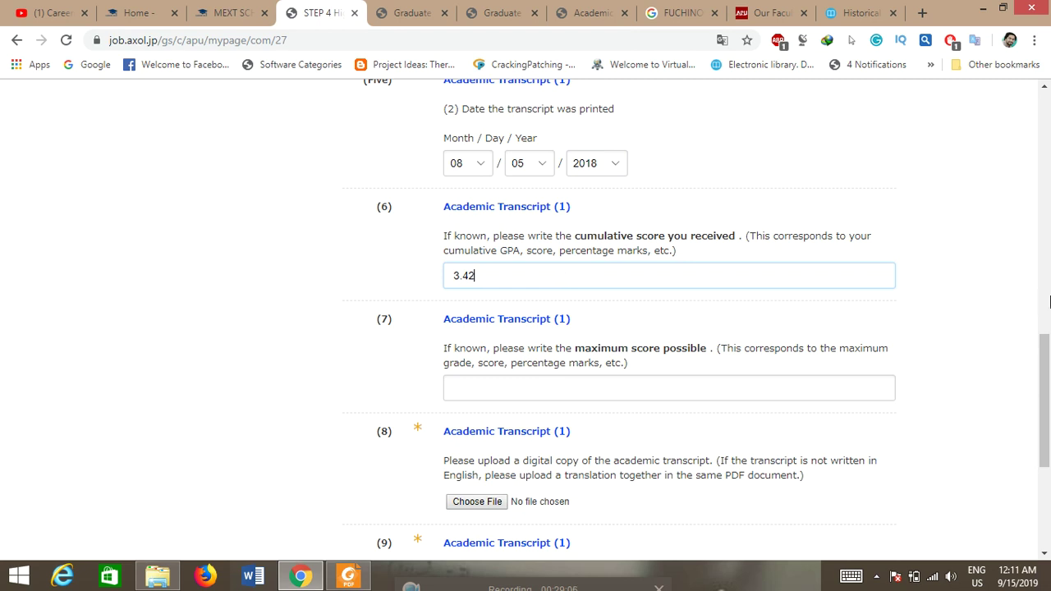
{"action": "left_click_drag", "start_coordinate": [1048, 395], "coordinate": [1048, 412]}
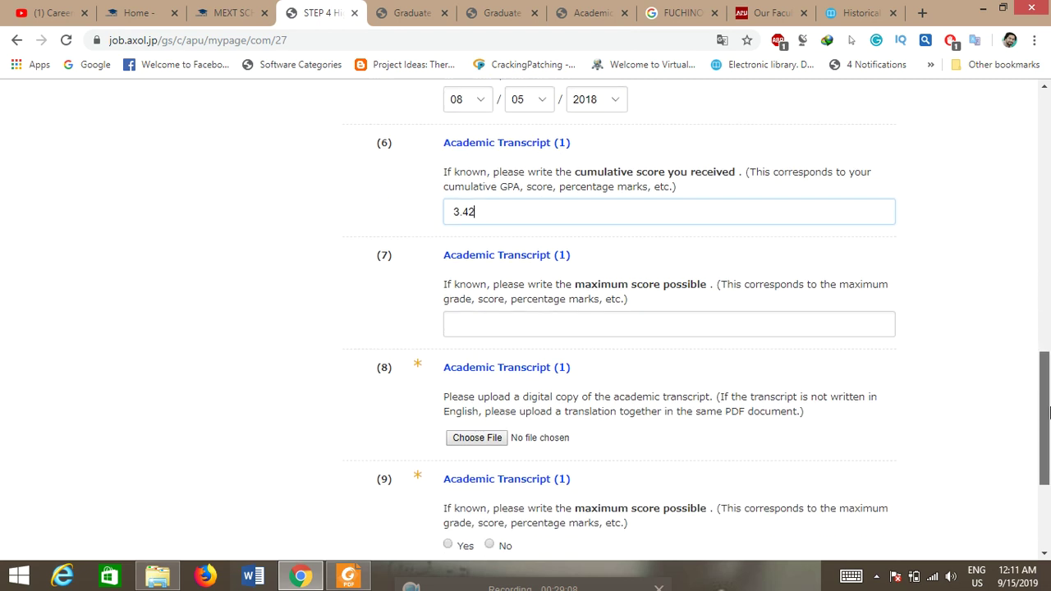
{"action": "left_click", "coordinate": [533, 327]}
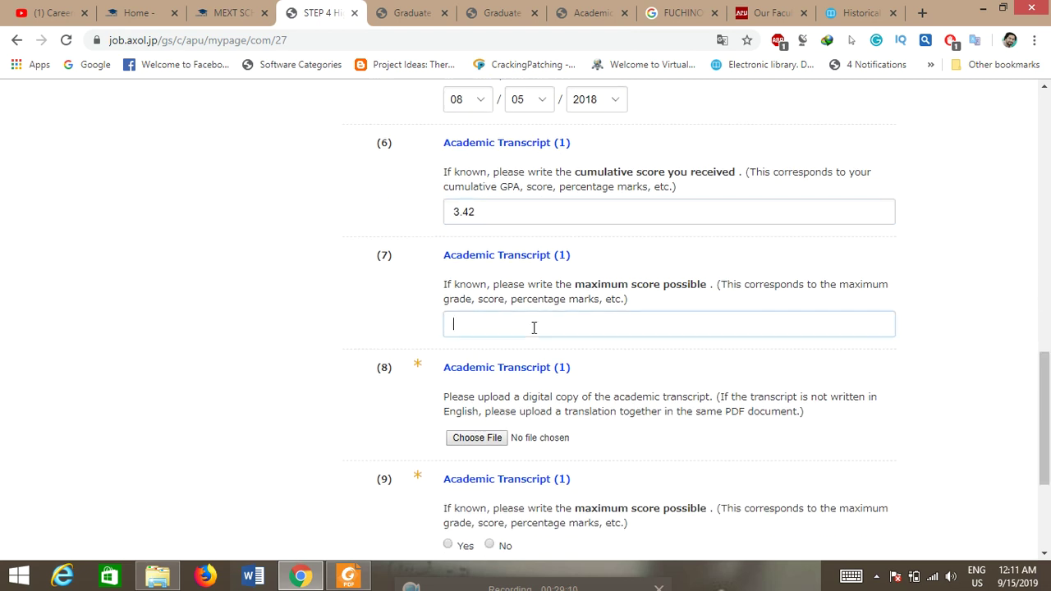
{"action": "type", "text": "4"}
{"action": "left_click_drag", "start_coordinate": [1047, 384], "coordinate": [1047, 415]}
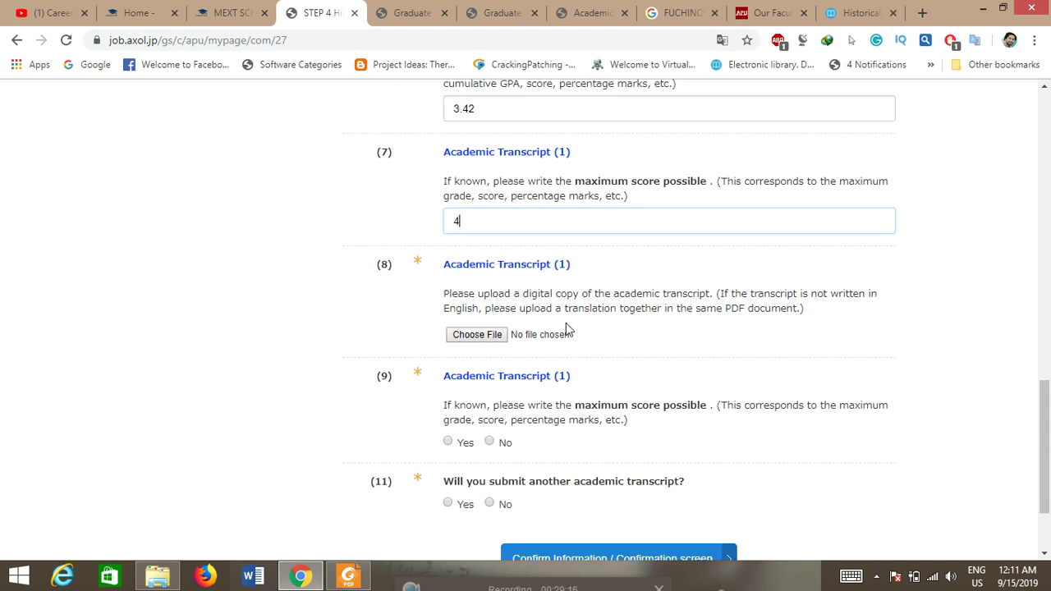
Step: Upload the transcript PDF from the Desktop's 'How to contact with professors' folder
{"action": "left_click", "coordinate": [462, 338]}
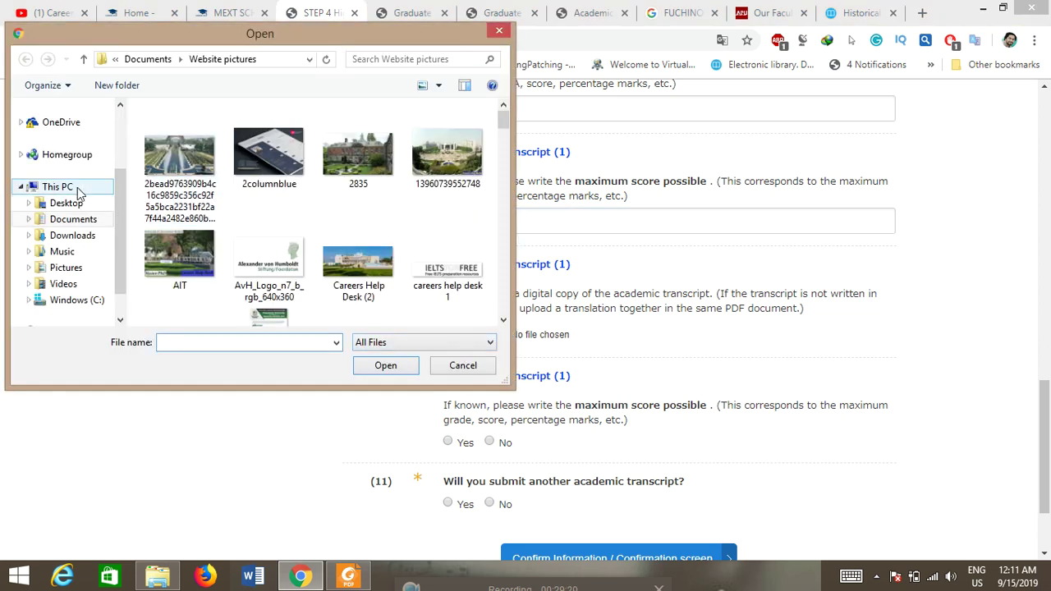
{"action": "left_click", "coordinate": [70, 203]}
{"action": "left_click", "coordinate": [450, 144]}
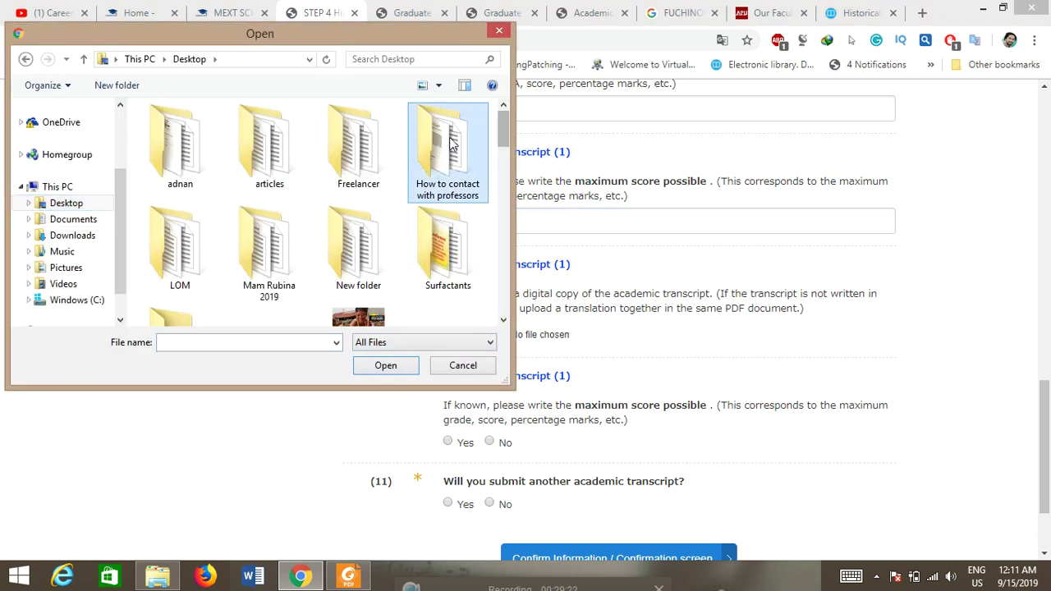
{"action": "double_click", "coordinate": [450, 144]}
{"action": "left_click", "coordinate": [254, 150]}
{"action": "left_click", "coordinate": [392, 368]}
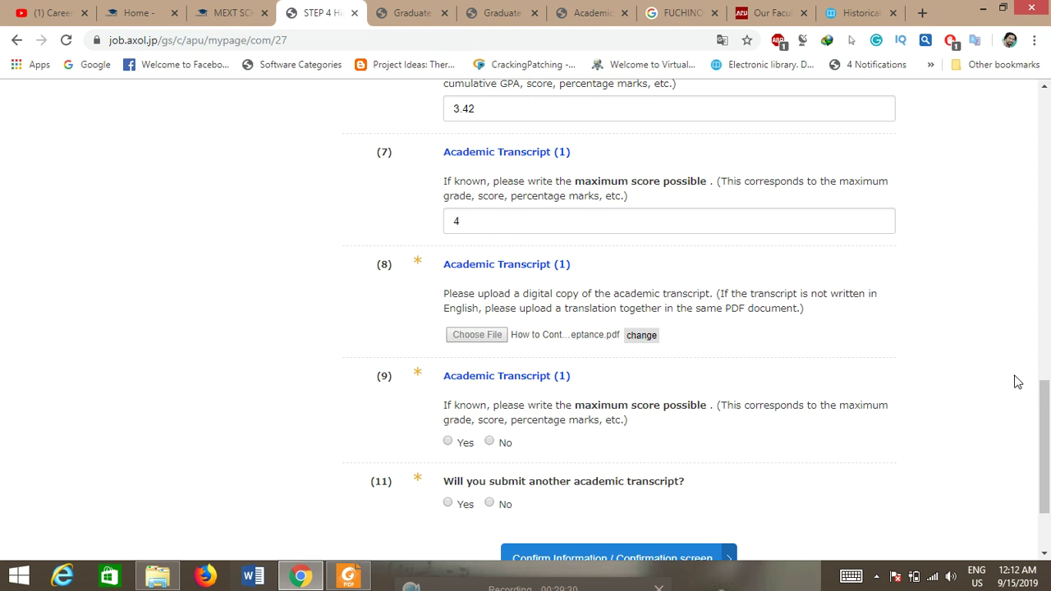
{"action": "left_click_drag", "start_coordinate": [1044, 415], "coordinate": [1049, 444]}
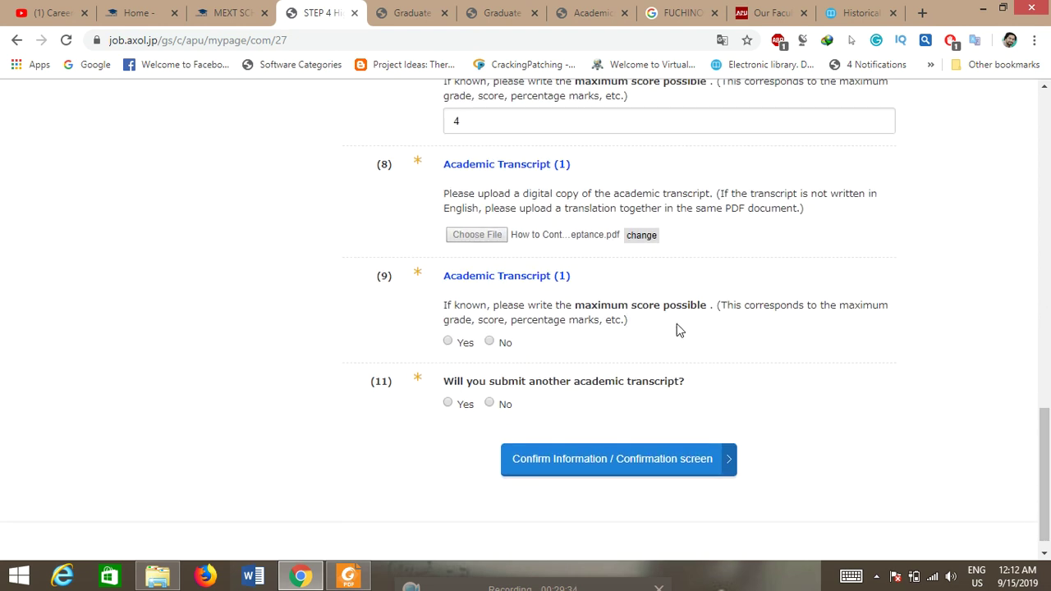
Step: Answer No to question (9) and No to submitting another academic transcript
{"action": "left_click", "coordinate": [491, 343]}
{"action": "left_click", "coordinate": [448, 342]}
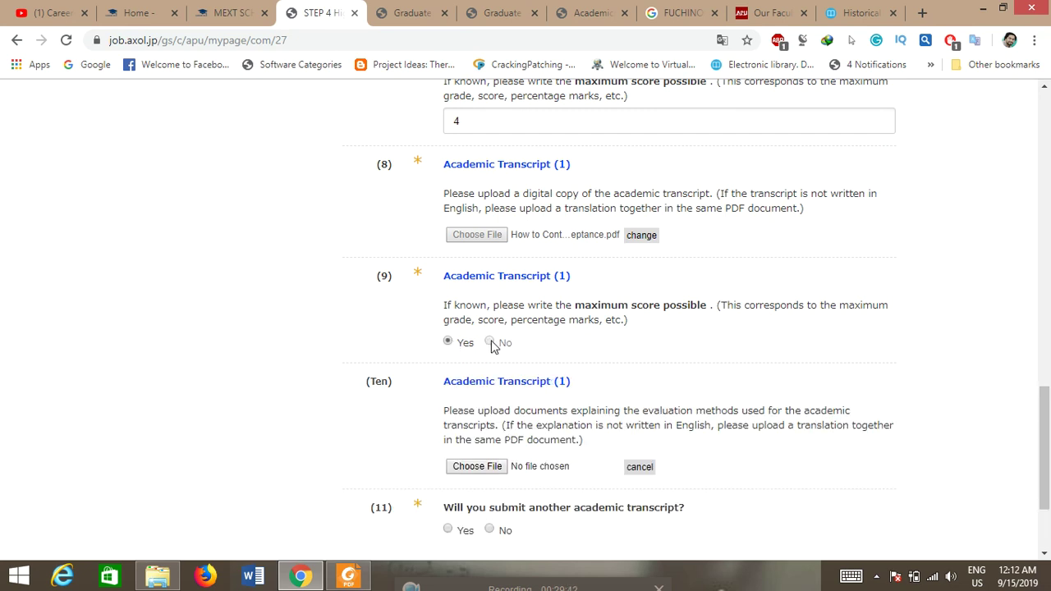
{"action": "left_click", "coordinate": [490, 342]}
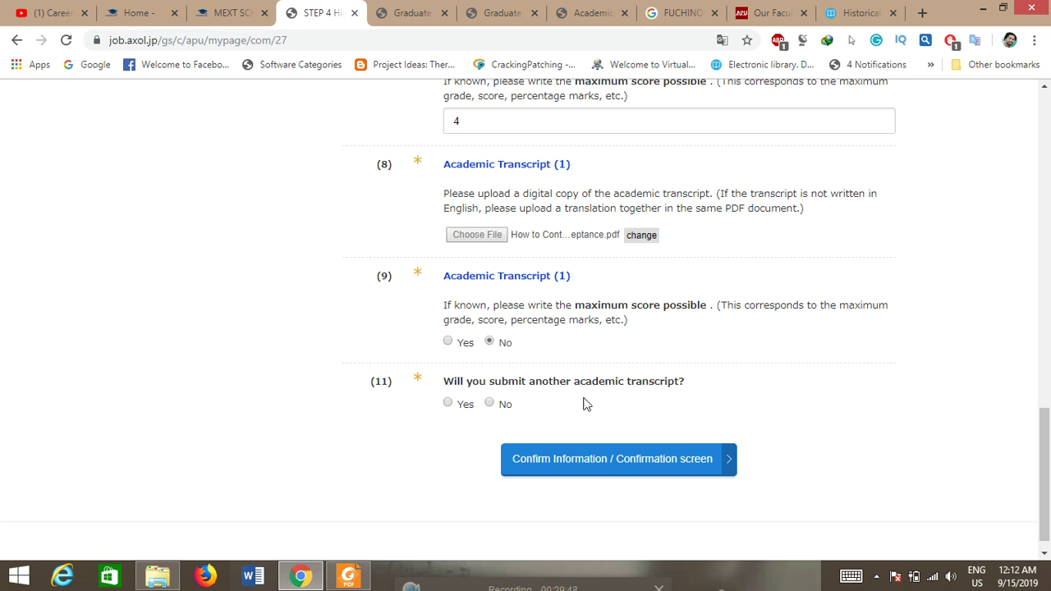
{"action": "left_click", "coordinate": [490, 404]}
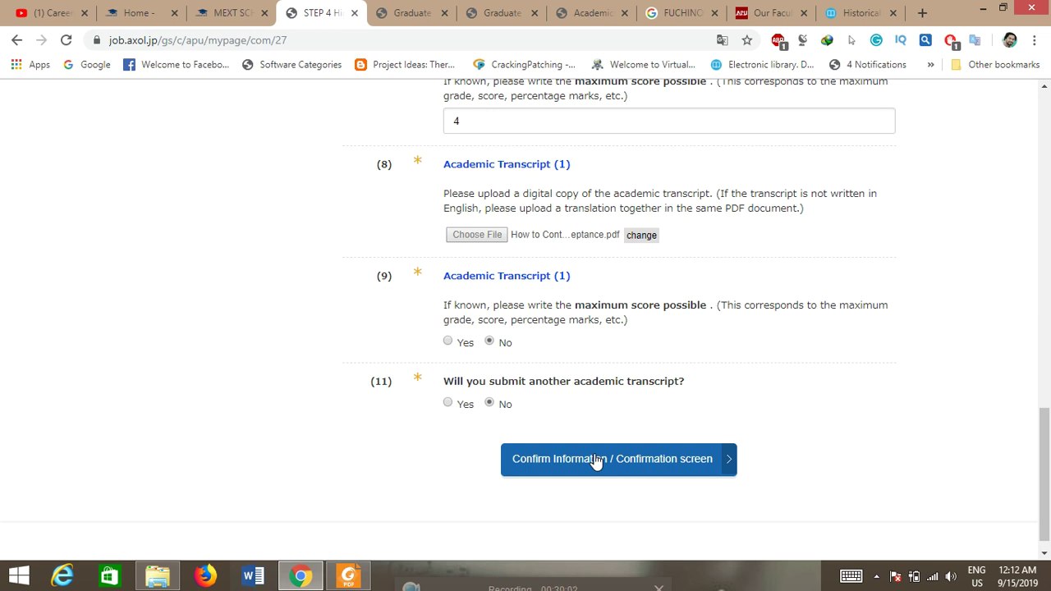
Step: Review and save the Step 4 transcript answers, then return to the Top page
{"action": "left_click", "coordinate": [597, 462]}
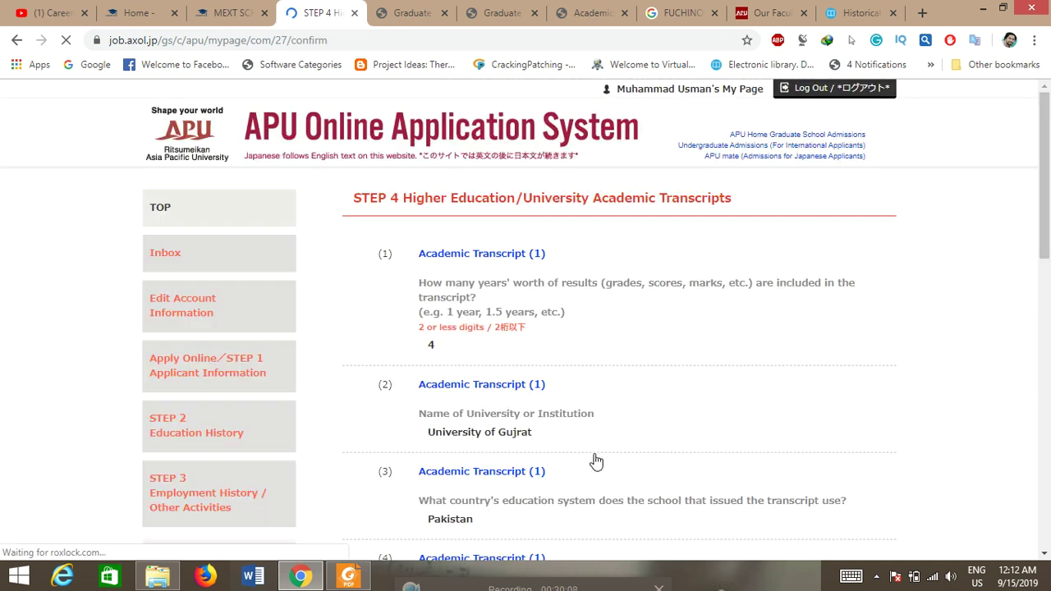
{"action": "left_click_drag", "start_coordinate": [1046, 203], "coordinate": [1048, 493]}
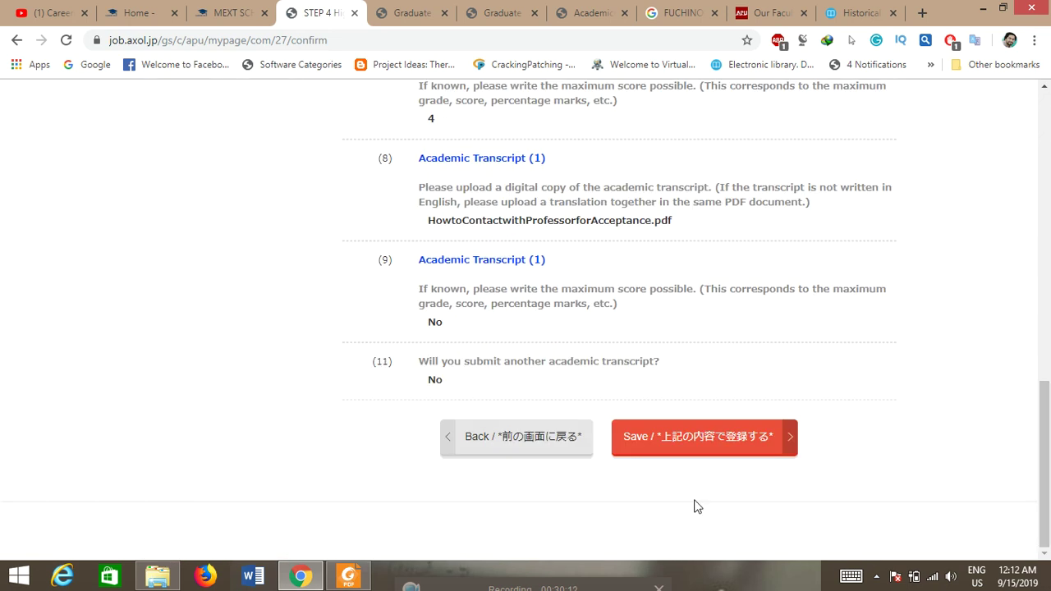
{"action": "left_click", "coordinate": [678, 454]}
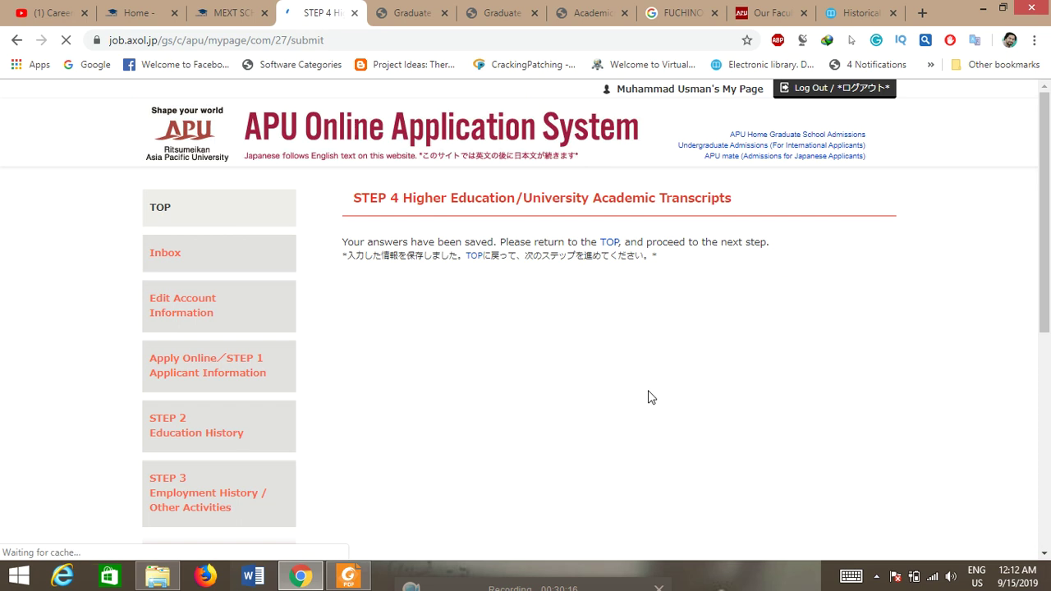
{"action": "left_click", "coordinate": [609, 246]}
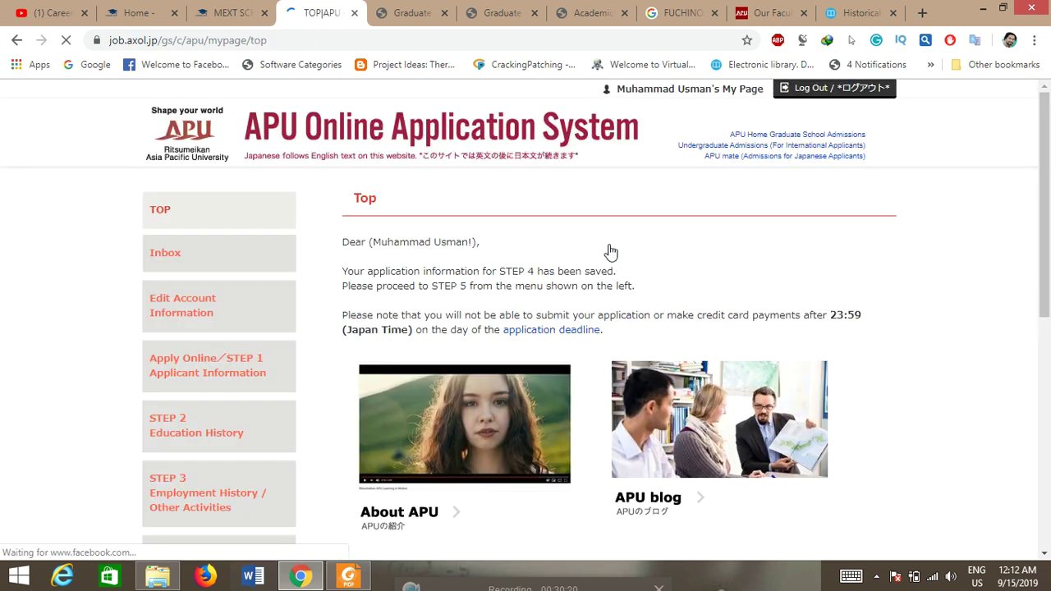
{"action": "left_click_drag", "start_coordinate": [1045, 215], "coordinate": [1049, 336]}
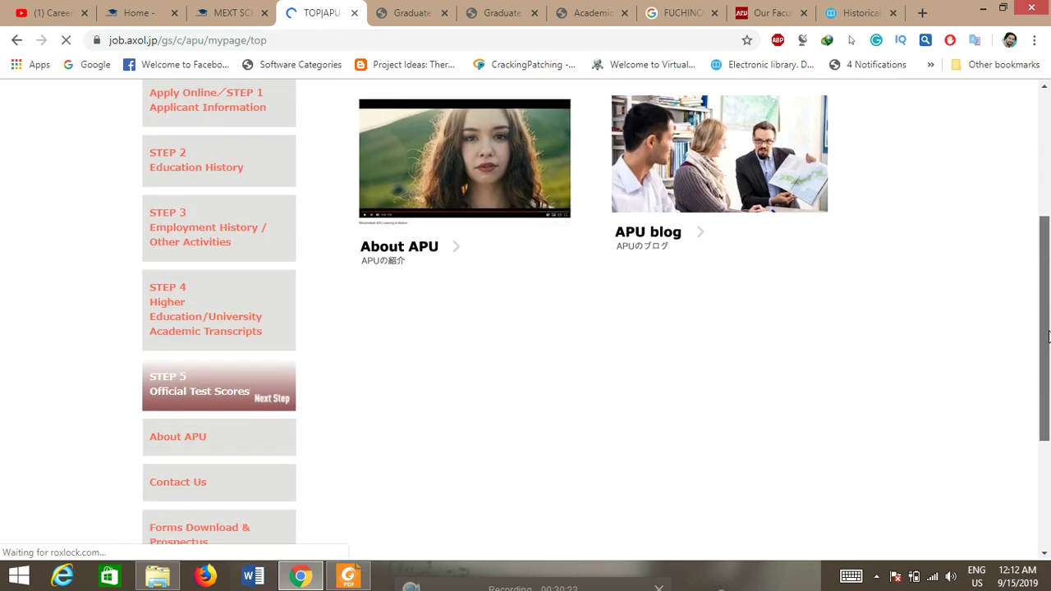
Step: In Step 5 Official Test Scores, answer No for TOEFL iBT, PTE, Cambridge, IELTS, TOEIC, GMAT and GRE
{"action": "left_click", "coordinate": [194, 393]}
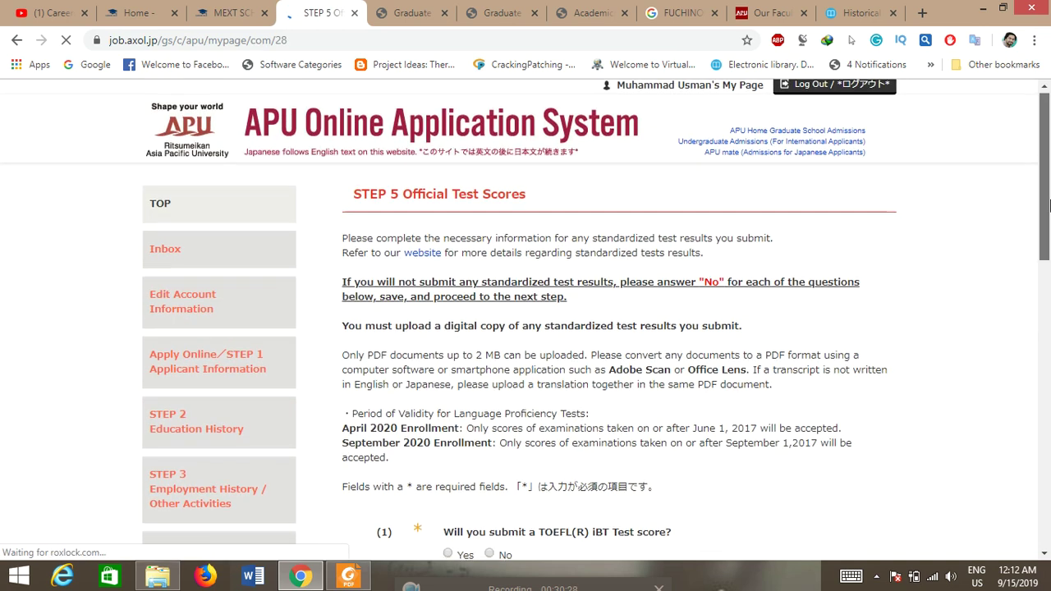
{"action": "scroll", "coordinate": [821, 295], "scroll_direction": "down", "scroll_amount": 3}
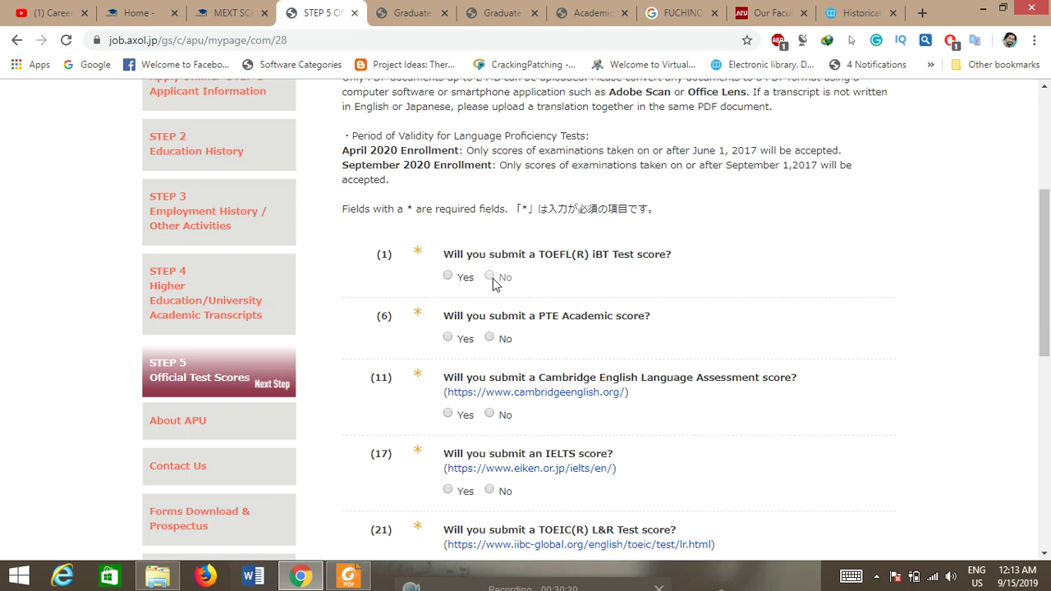
{"action": "left_click", "coordinate": [490, 277]}
{"action": "left_click", "coordinate": [495, 340]}
{"action": "left_click", "coordinate": [490, 414]}
{"action": "left_click", "coordinate": [489, 490]}
{"action": "left_click_drag", "start_coordinate": [1048, 213], "coordinate": [1048, 288]}
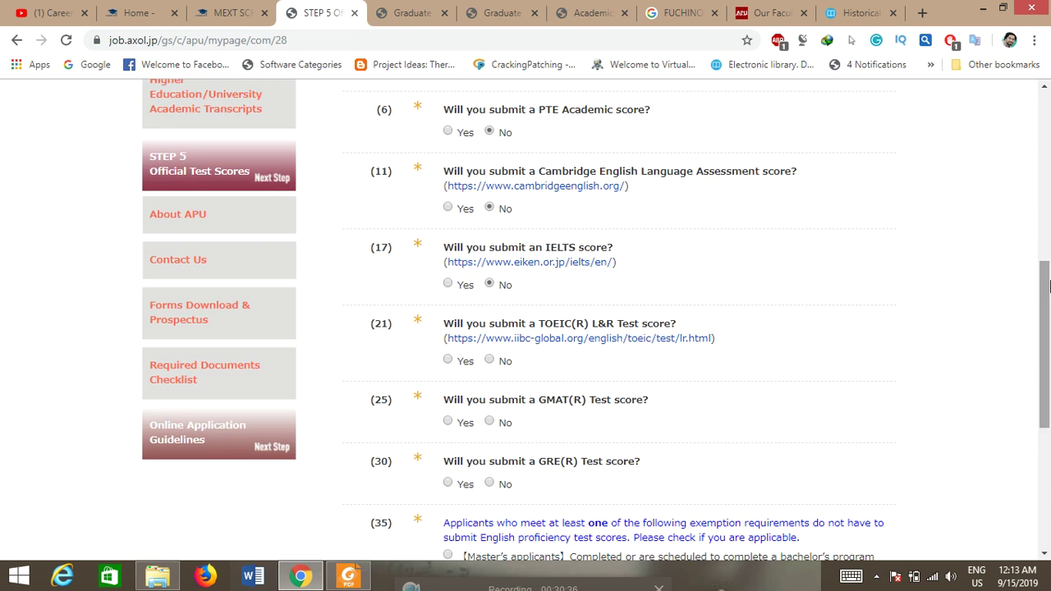
{"action": "left_click", "coordinate": [489, 362]}
{"action": "left_click", "coordinate": [490, 427]}
{"action": "left_click", "coordinate": [491, 486]}
{"action": "left_click_drag", "start_coordinate": [1049, 357], "coordinate": [1043, 443]}
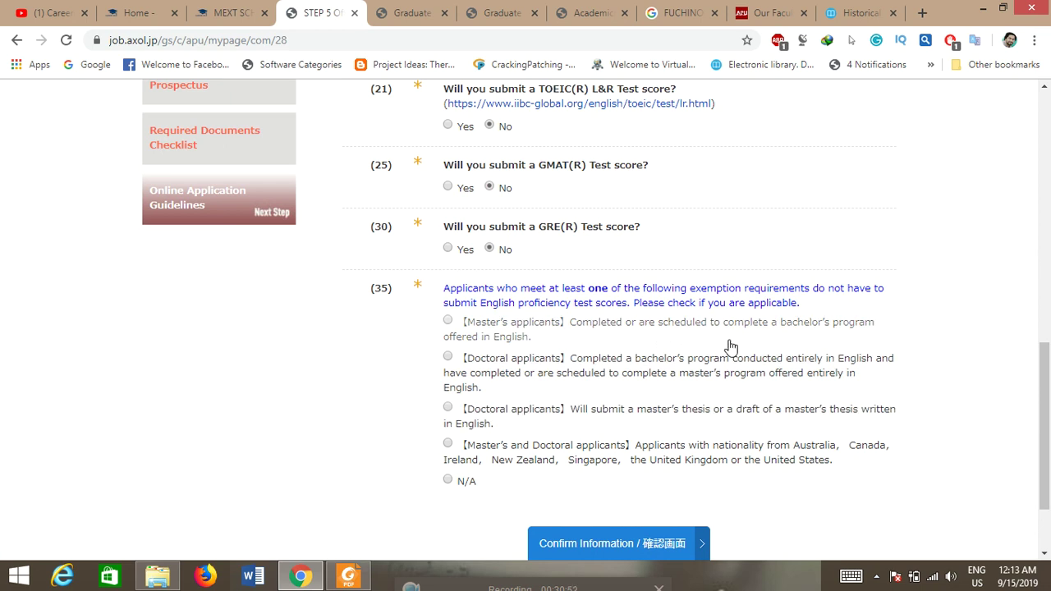
Step: Claim the Master's applicant exemption in (35) and attach the professors-folder PDF in (37)
{"action": "left_click", "coordinate": [448, 322]}
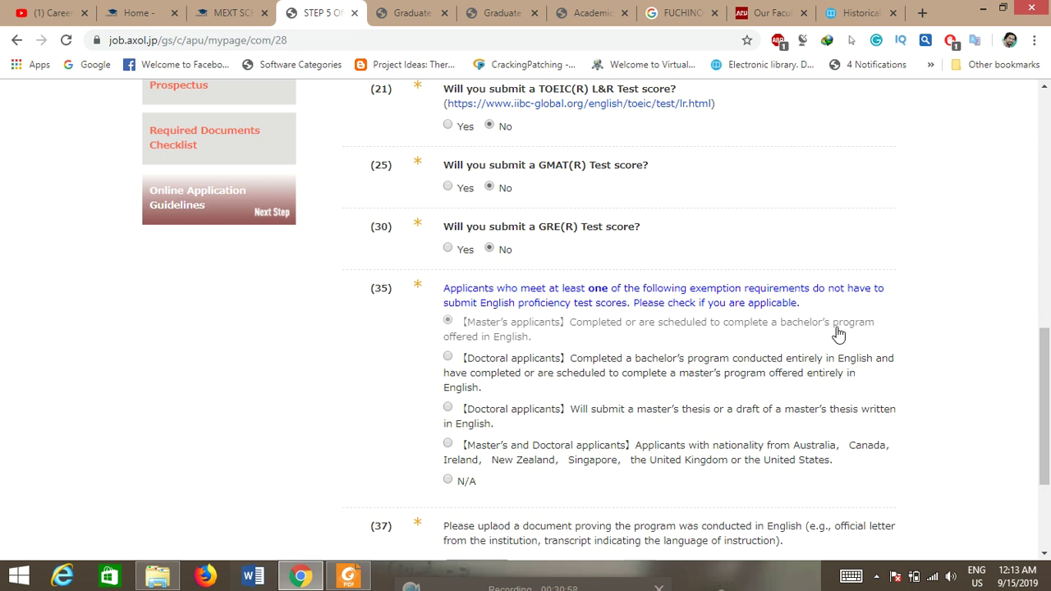
{"action": "left_click_drag", "start_coordinate": [1049, 389], "coordinate": [1049, 433]}
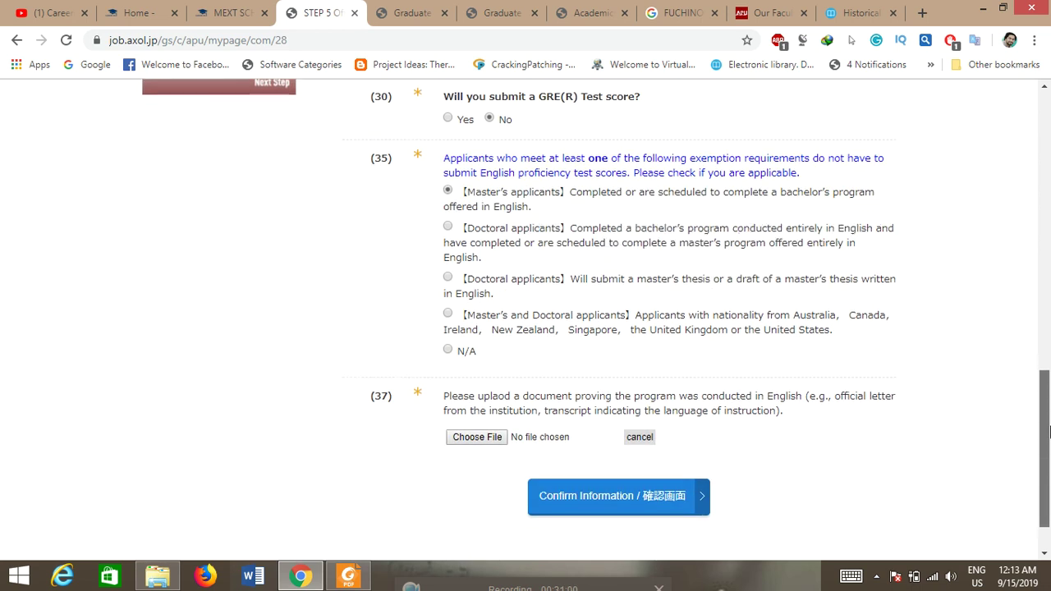
{"action": "left_click", "coordinate": [472, 439]}
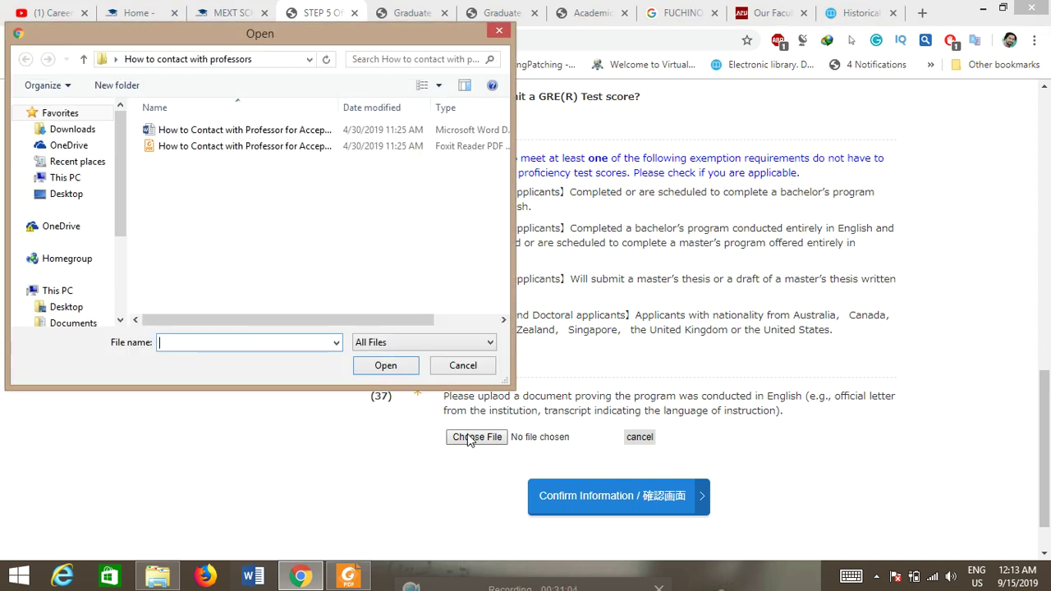
{"action": "left_click", "coordinate": [384, 146]}
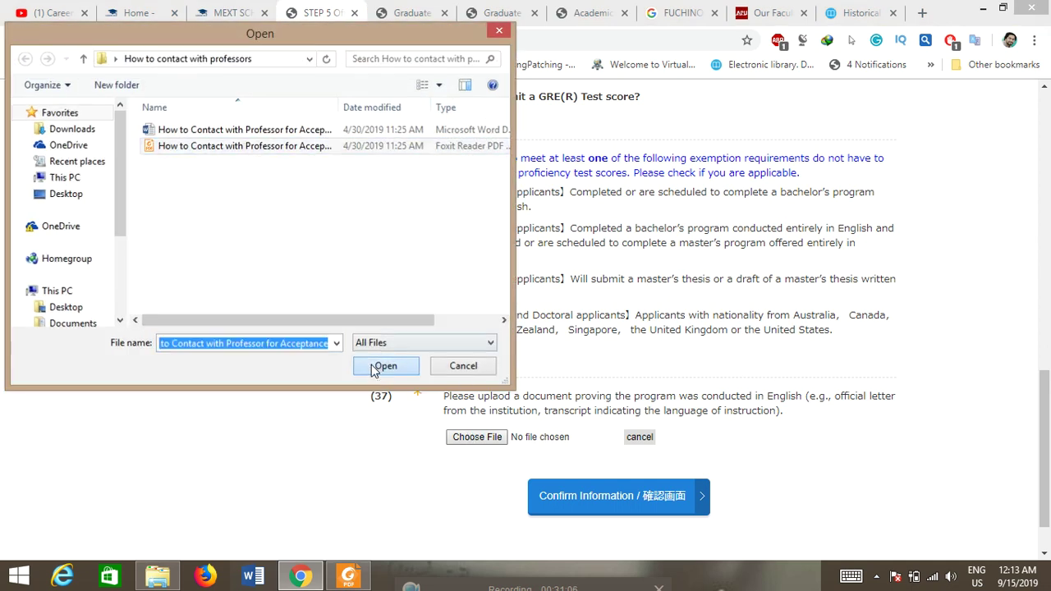
{"action": "left_click", "coordinate": [383, 366]}
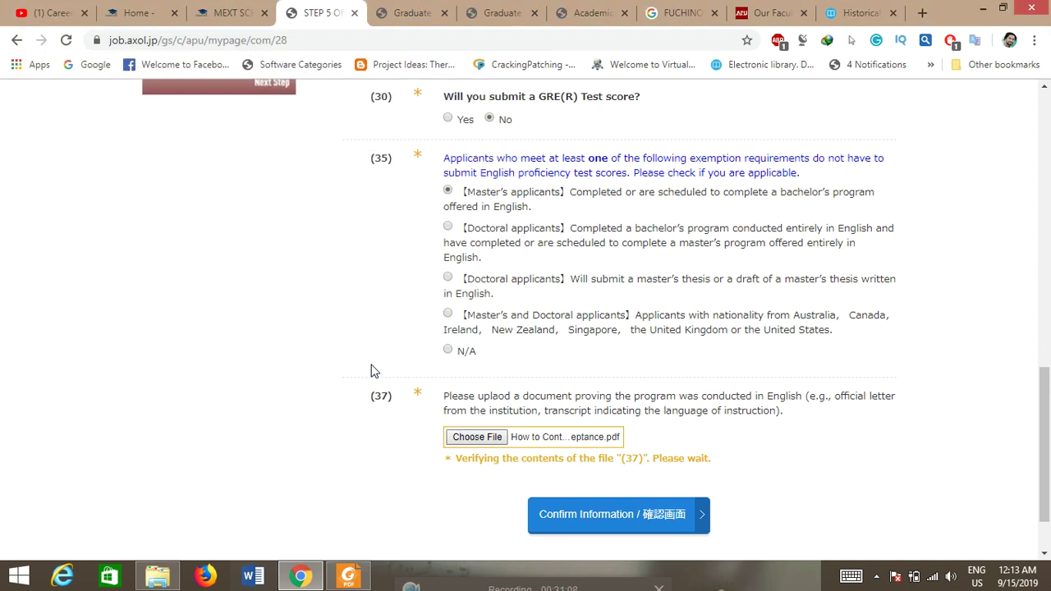